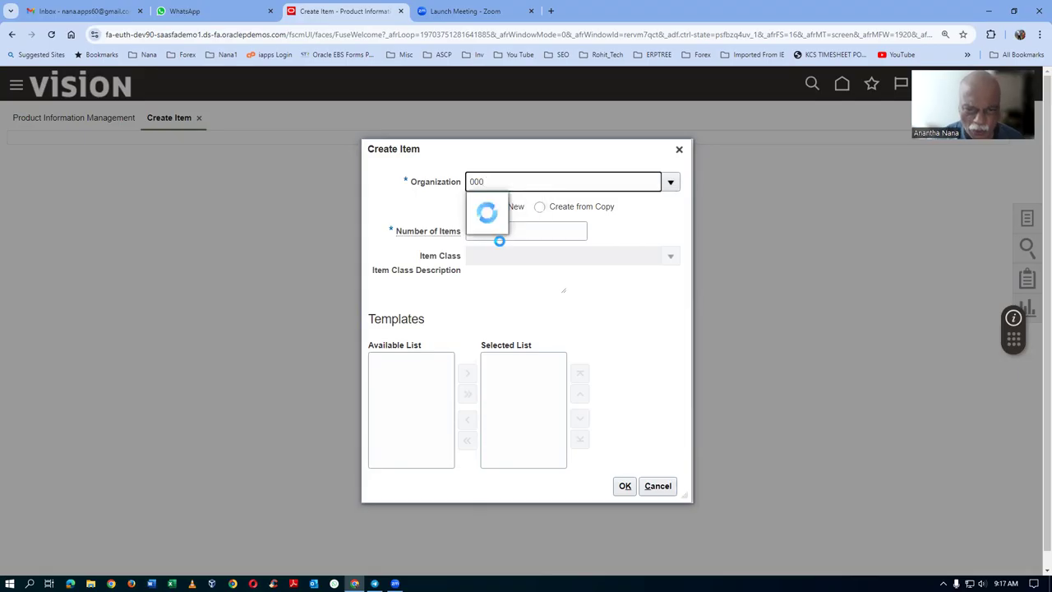
Start creating one new item in organization 000 with the default Root Item Class and FG - Design Items template
{"action": "left_click", "coordinate": [497, 204]}
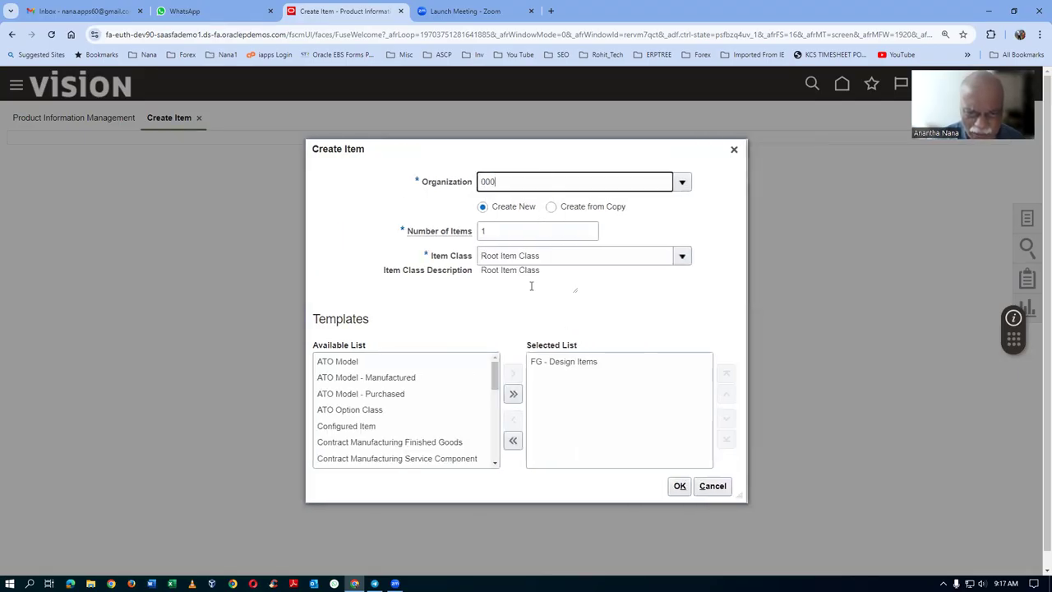
{"action": "left_click", "coordinate": [679, 488]}
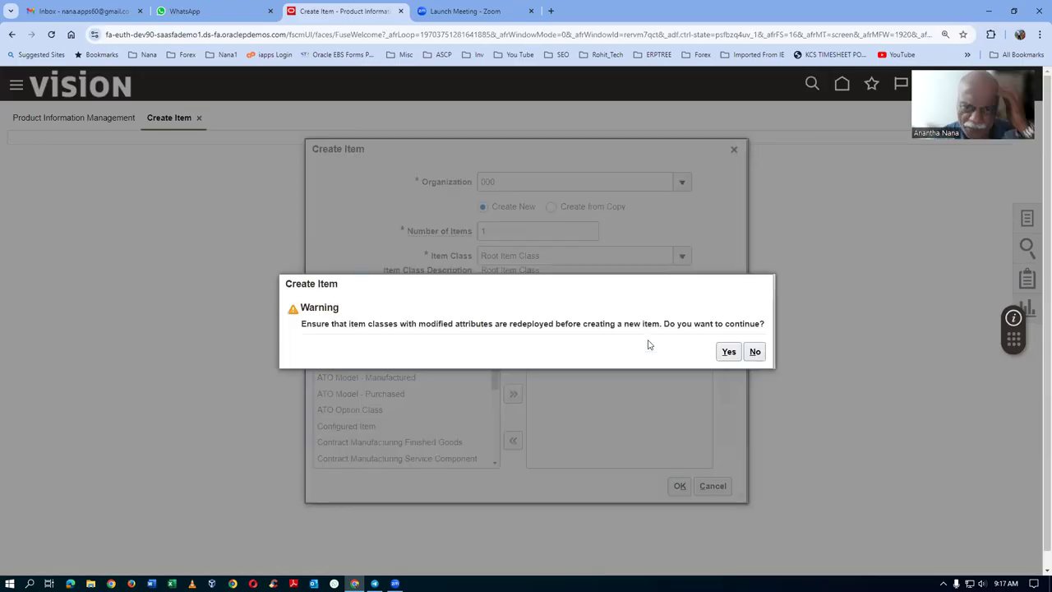
{"action": "left_click", "coordinate": [725, 353]}
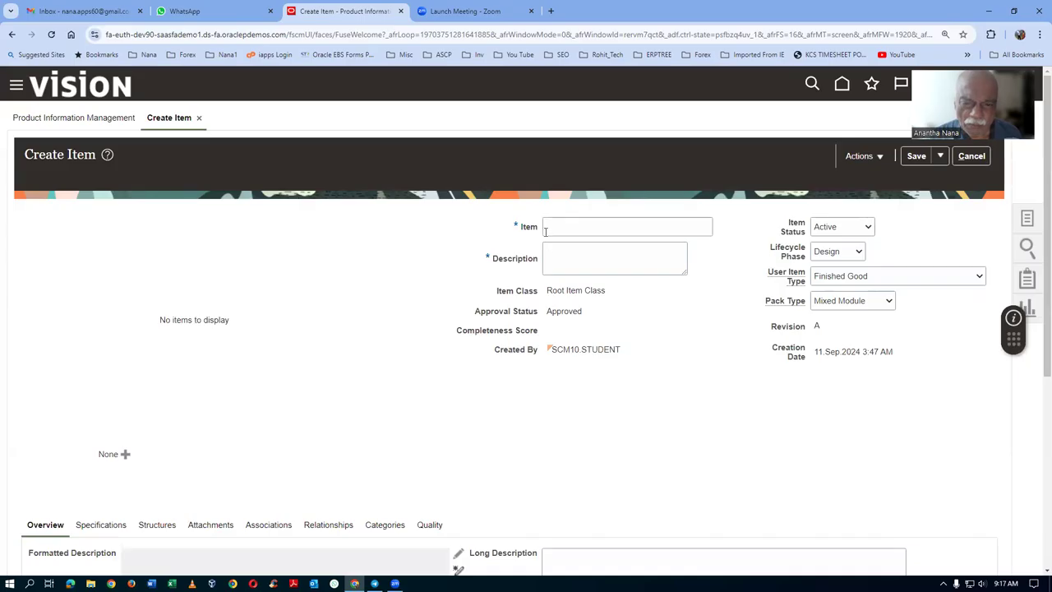
Name the new item xyz_item_1 and use the same text as its description
{"action": "left_click", "coordinate": [568, 225]}
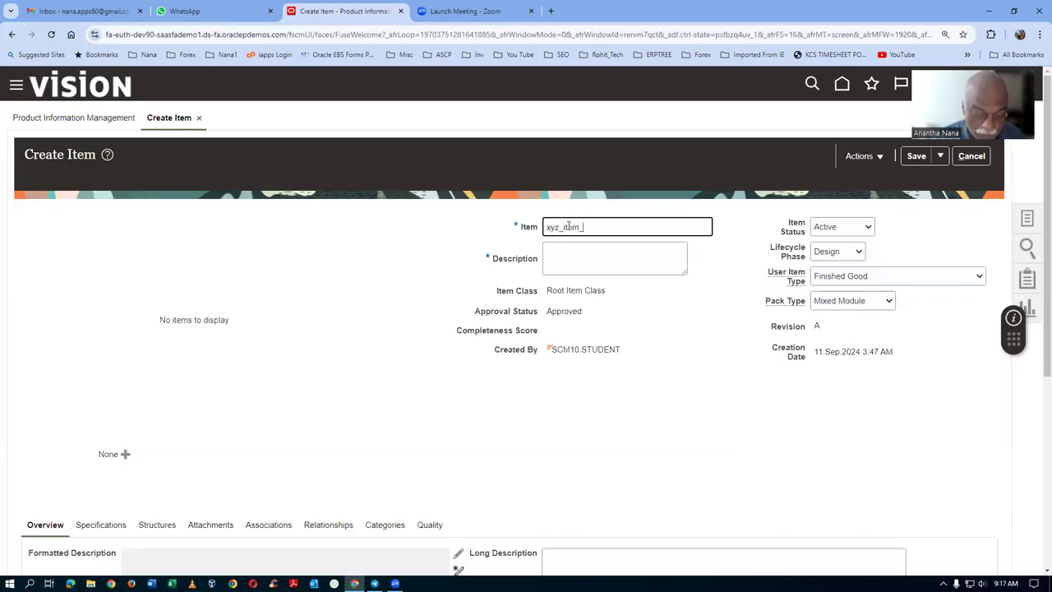
{"action": "left_click_drag", "start_coordinate": [602, 228], "coordinate": [454, 257]}
{"action": "key", "text": "ctrl+c"}
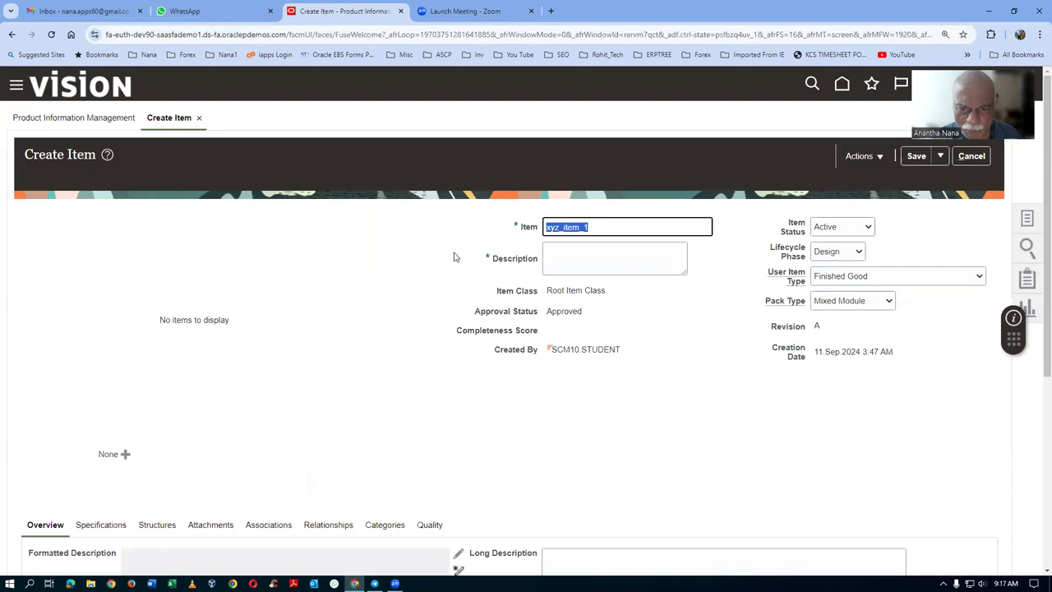
{"action": "left_click", "coordinate": [566, 271]}
{"action": "key", "text": "ctrl+v"}
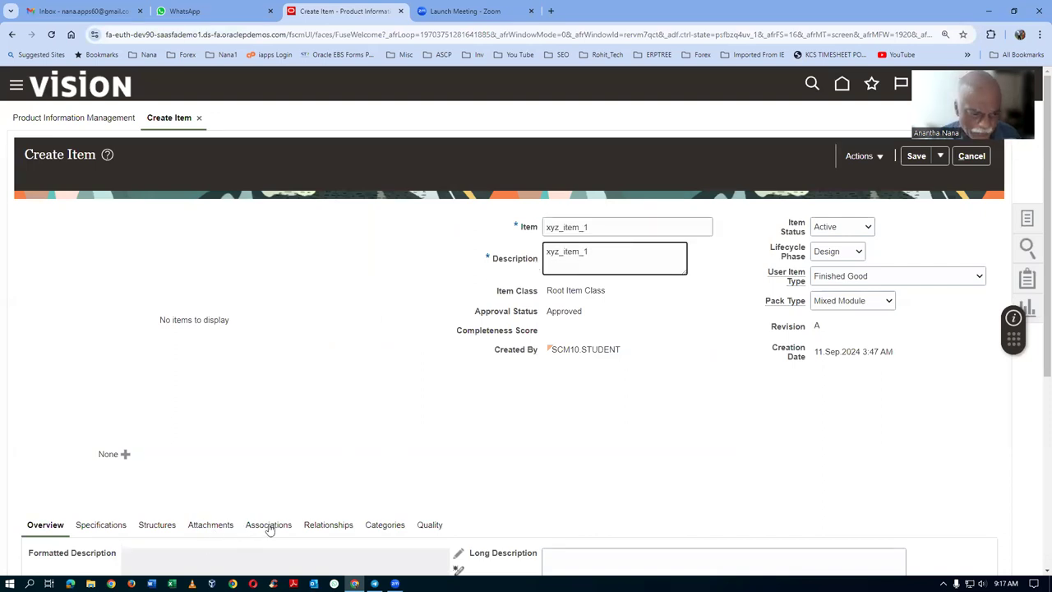
Associate xyz_item_1 with organization 001 (Seattle)
{"action": "left_click", "coordinate": [249, 452]}
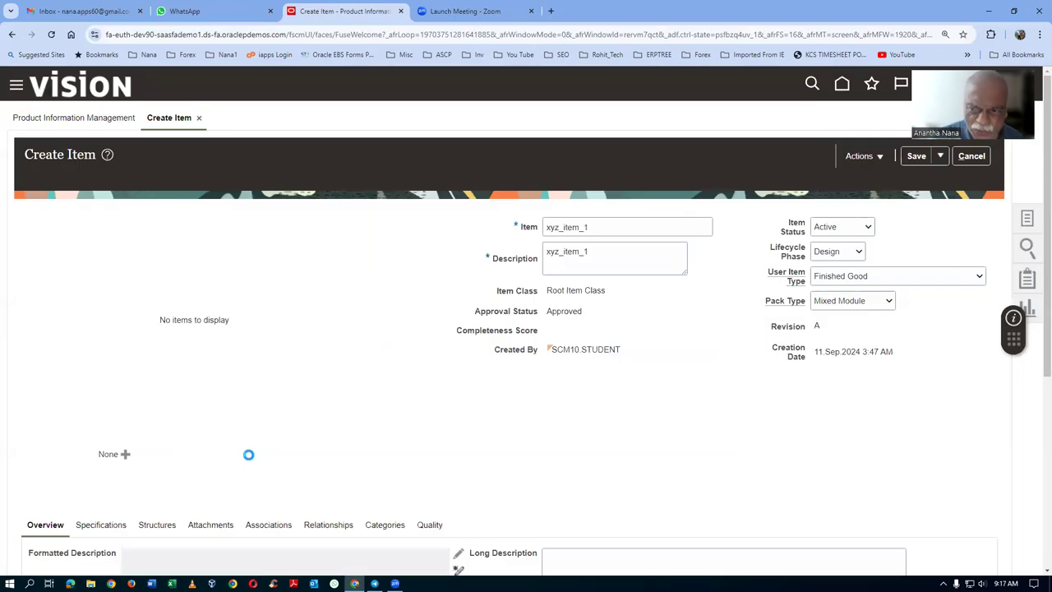
{"action": "scroll", "coordinate": [249, 455], "scroll_direction": "down", "scroll_amount": 2}
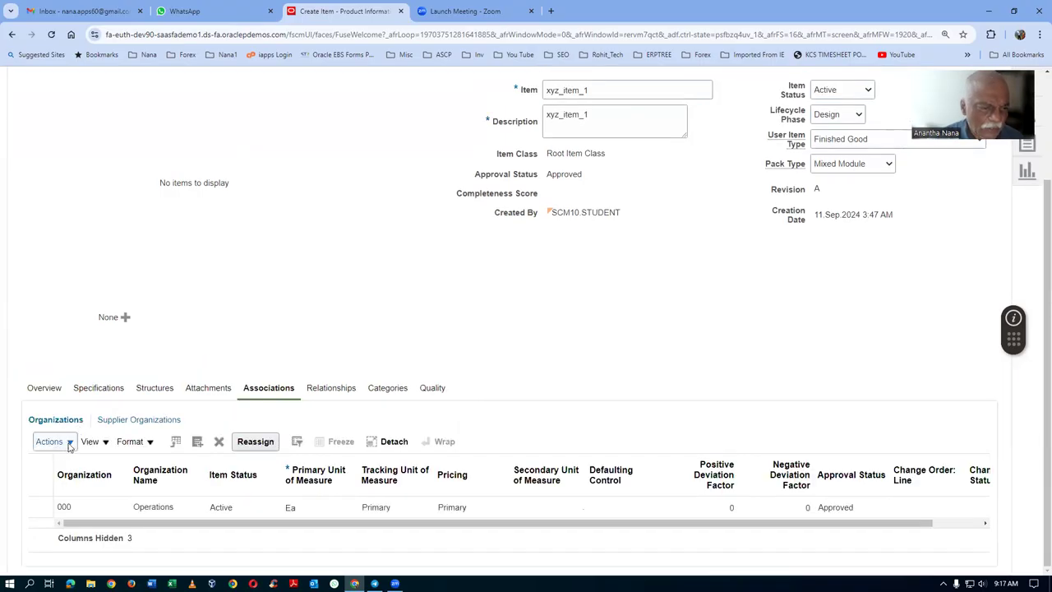
{"action": "left_click", "coordinate": [64, 443]}
{"action": "left_click", "coordinate": [72, 488]}
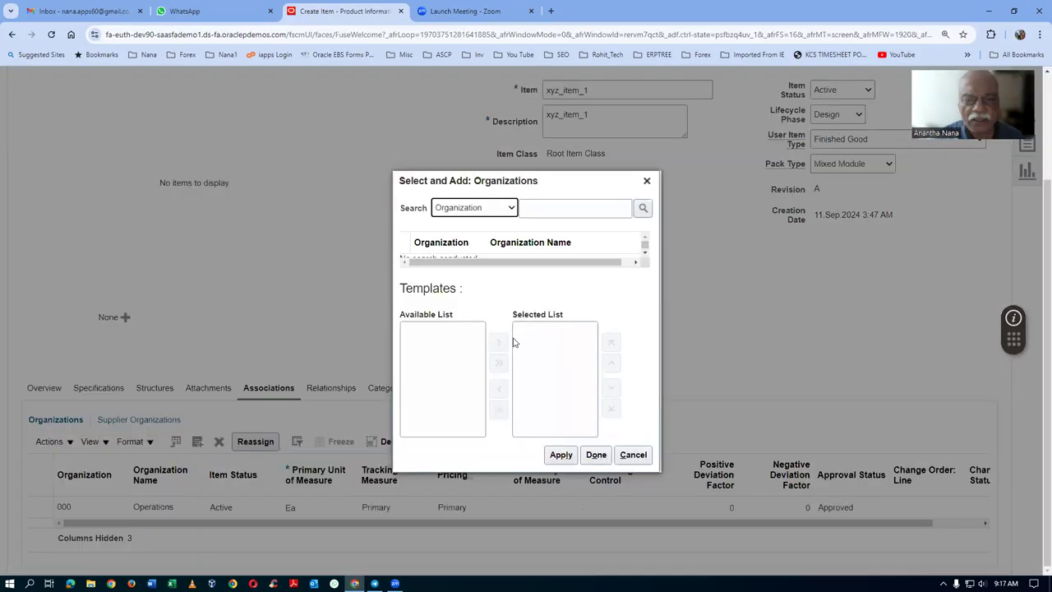
{"action": "left_click", "coordinate": [541, 207]}
{"action": "type", "text": "001"}
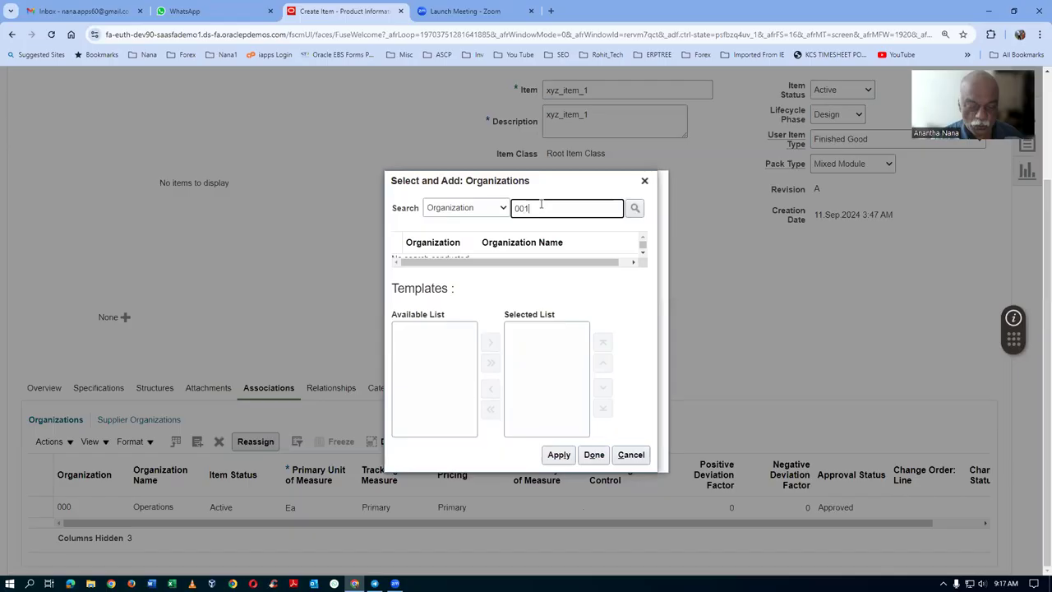
{"action": "key", "text": "Return"}
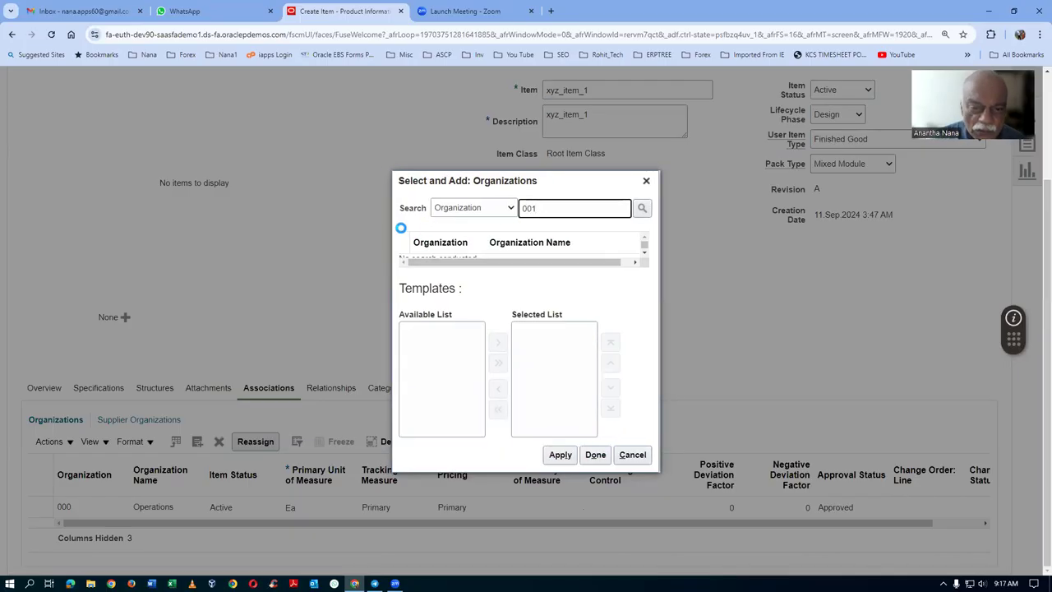
{"action": "left_click", "coordinate": [560, 466]}
{"action": "left_click", "coordinate": [704, 465]}
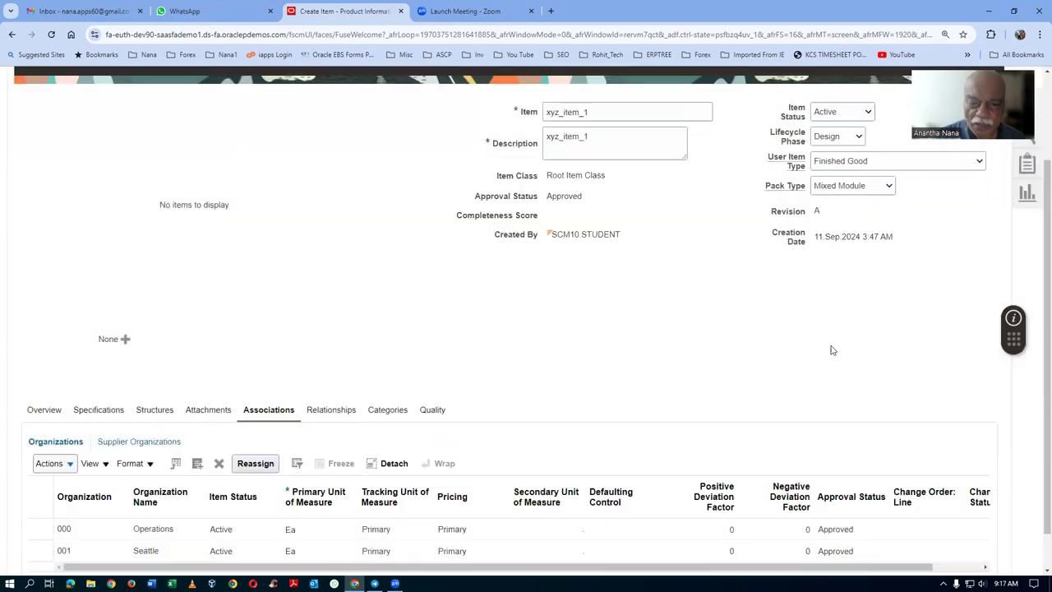
Save xyz_item_1 and close its creation page
{"action": "scroll", "coordinate": [832, 350], "scroll_direction": "up", "scroll_amount": 2}
{"action": "left_click", "coordinate": [941, 156]}
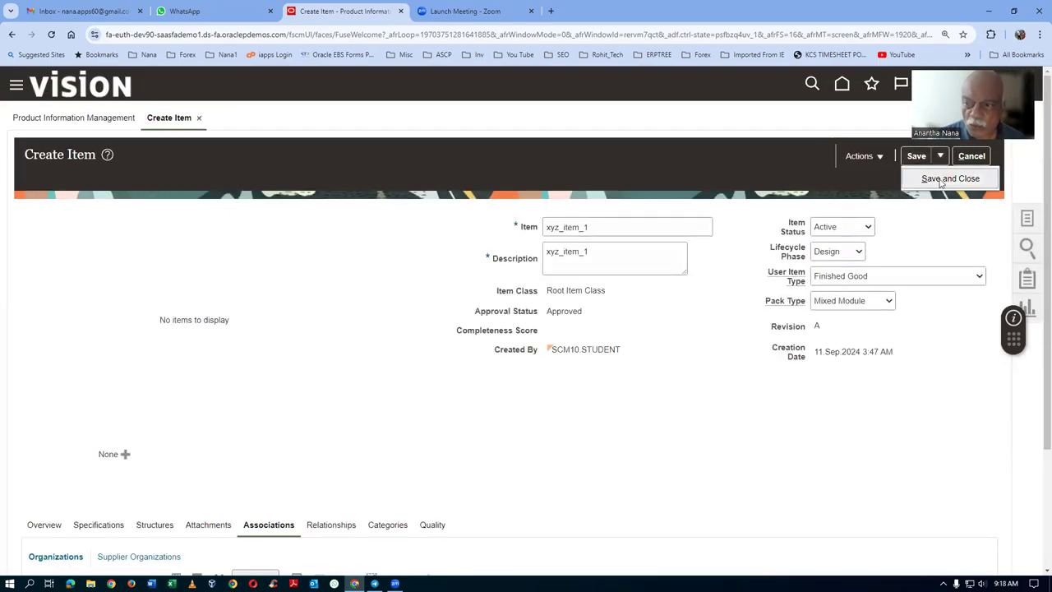
{"action": "left_click", "coordinate": [951, 176]}
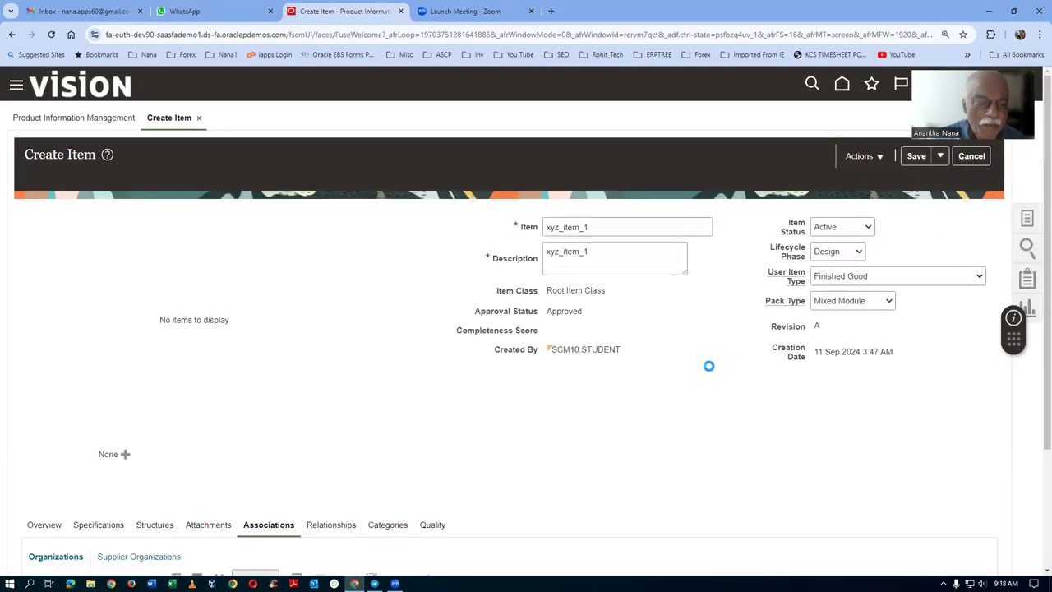
{"action": "scroll", "coordinate": [649, 394], "scroll_direction": "down", "scroll_amount": 2}
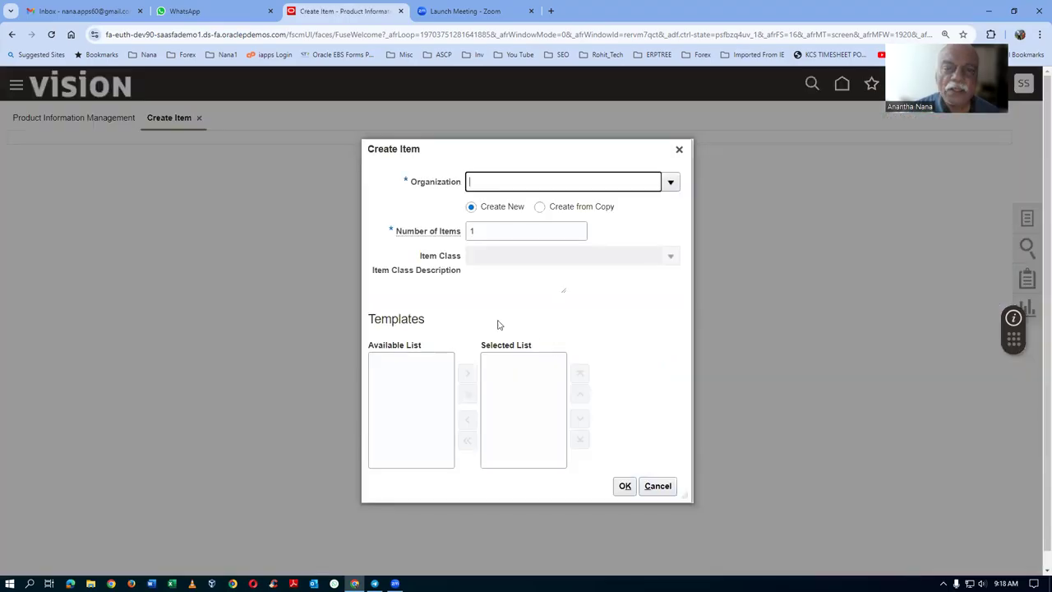
Set the new item to be created from a copy in organization 000, looking up the source item with xyz_
{"action": "left_click", "coordinate": [539, 208]}
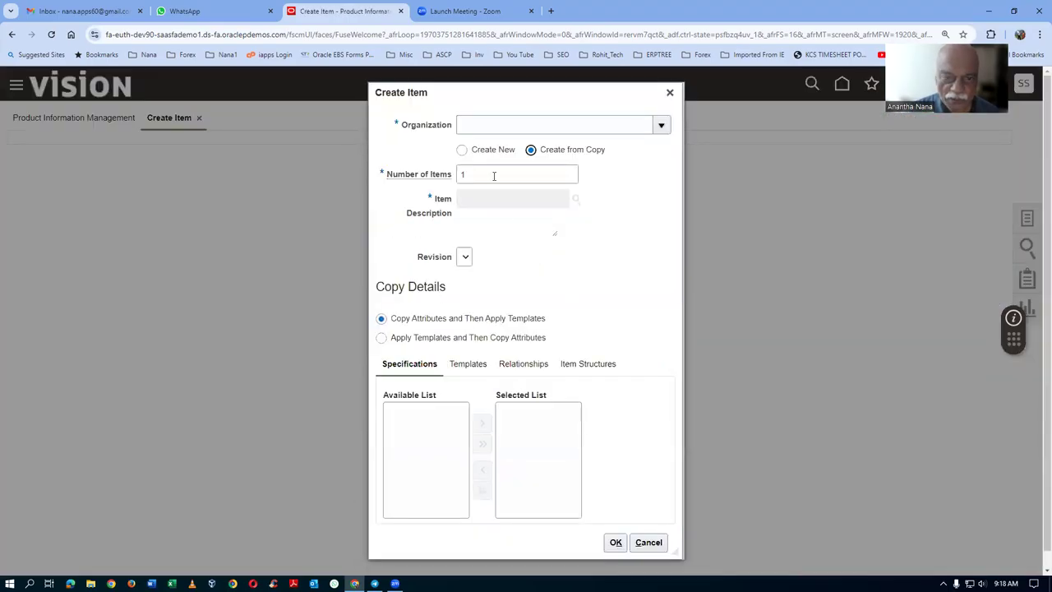
{"action": "left_click", "coordinate": [484, 132]}
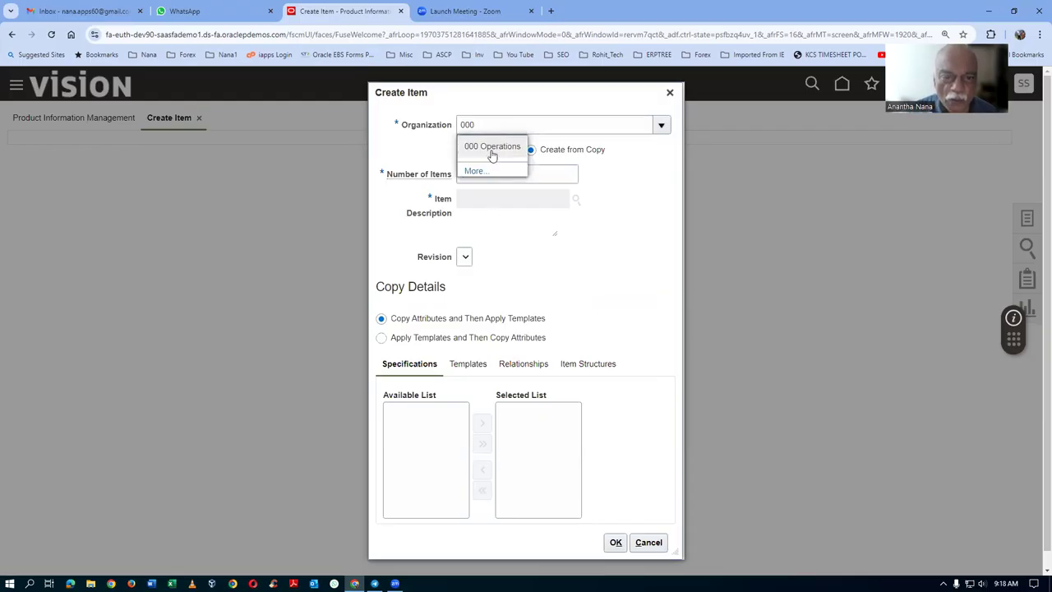
{"action": "left_click", "coordinate": [491, 148]}
{"action": "left_click", "coordinate": [492, 201]}
{"action": "type", "text": "xyz"}
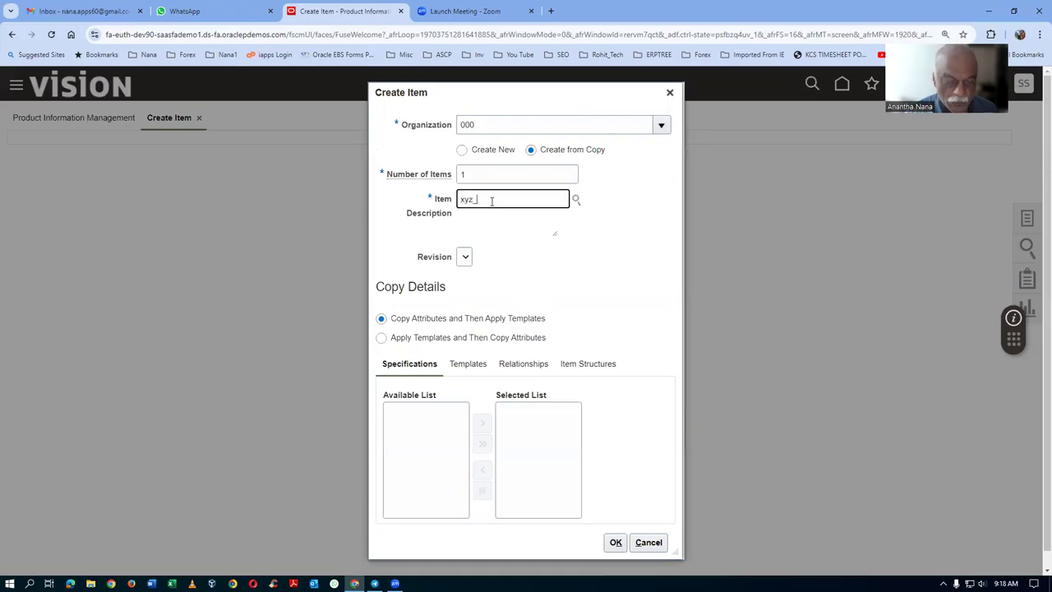
{"action": "type", "text": "_"}
{"action": "key", "text": "Tab"}
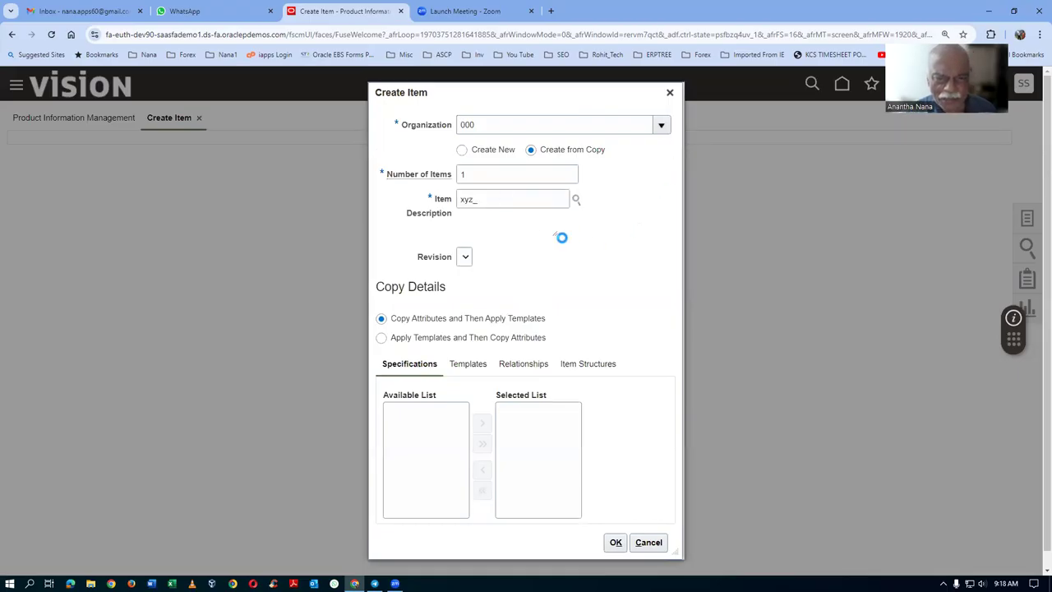
Proceed with copying xyz_item_1 and set the copy's item name and description to xyz_item_2
{"action": "left_click", "coordinate": [615, 541]}
{"action": "left_click", "coordinate": [728, 352]}
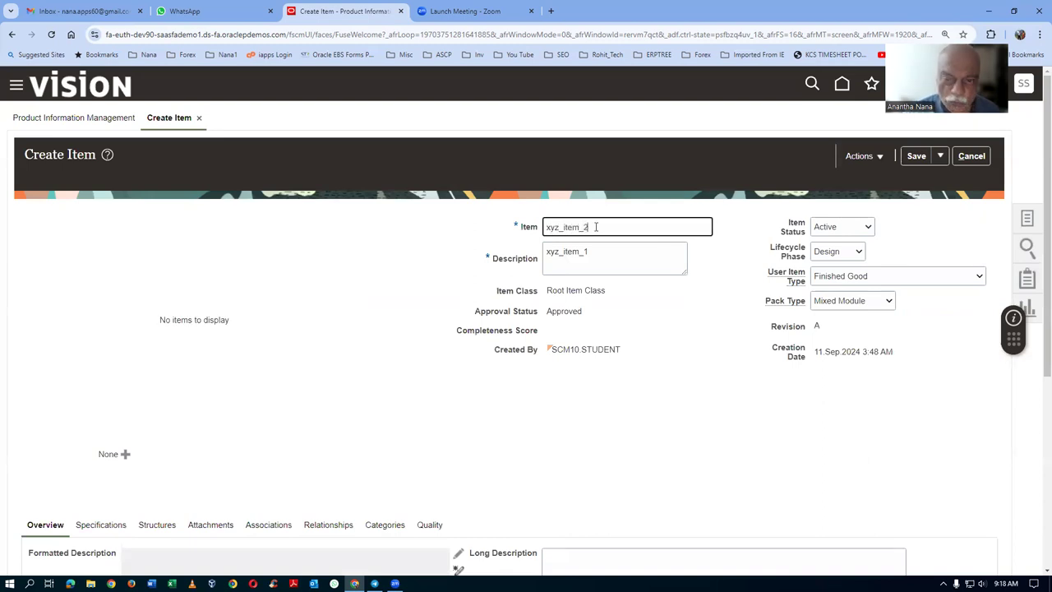
{"action": "left_click", "coordinate": [605, 255]}
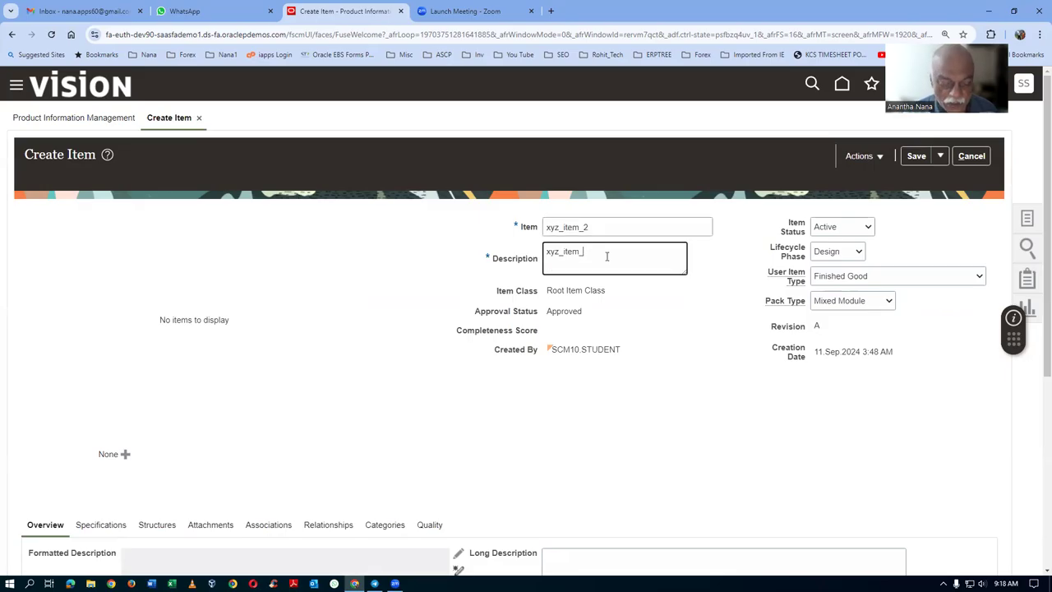
Associate xyz_item_2 with organization 001 (Seattle)
{"action": "left_click", "coordinate": [271, 531]}
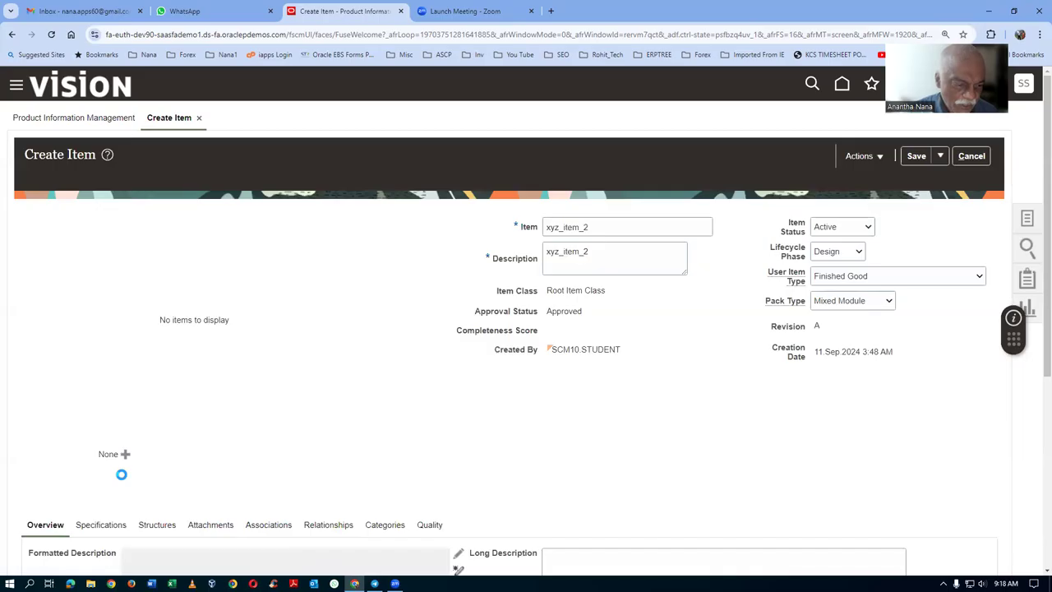
{"action": "scroll", "coordinate": [122, 474], "scroll_direction": "down", "scroll_amount": 2}
{"action": "left_click", "coordinate": [49, 442]}
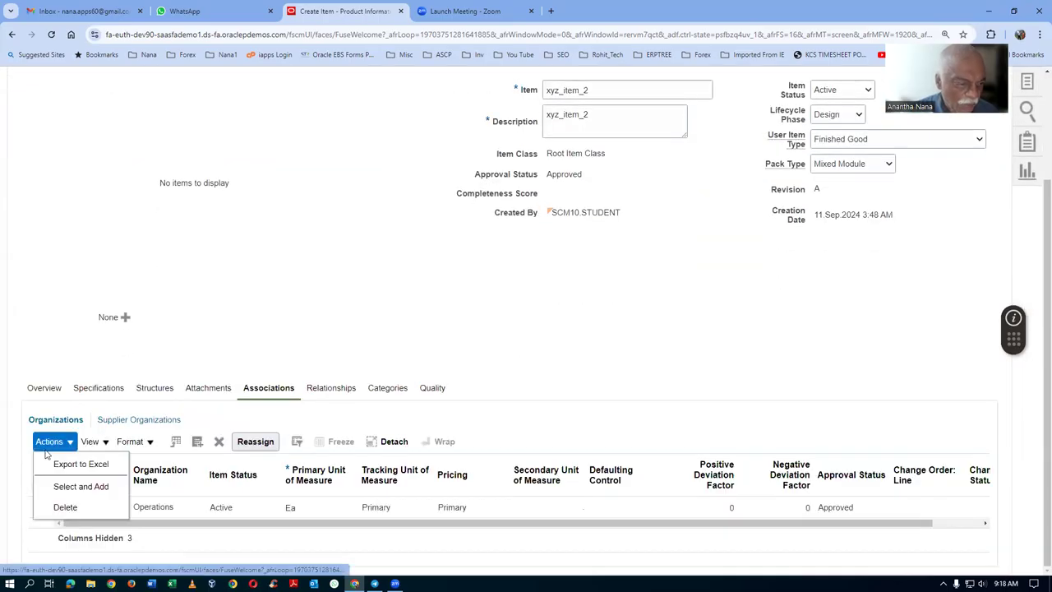
{"action": "left_click", "coordinate": [66, 486]}
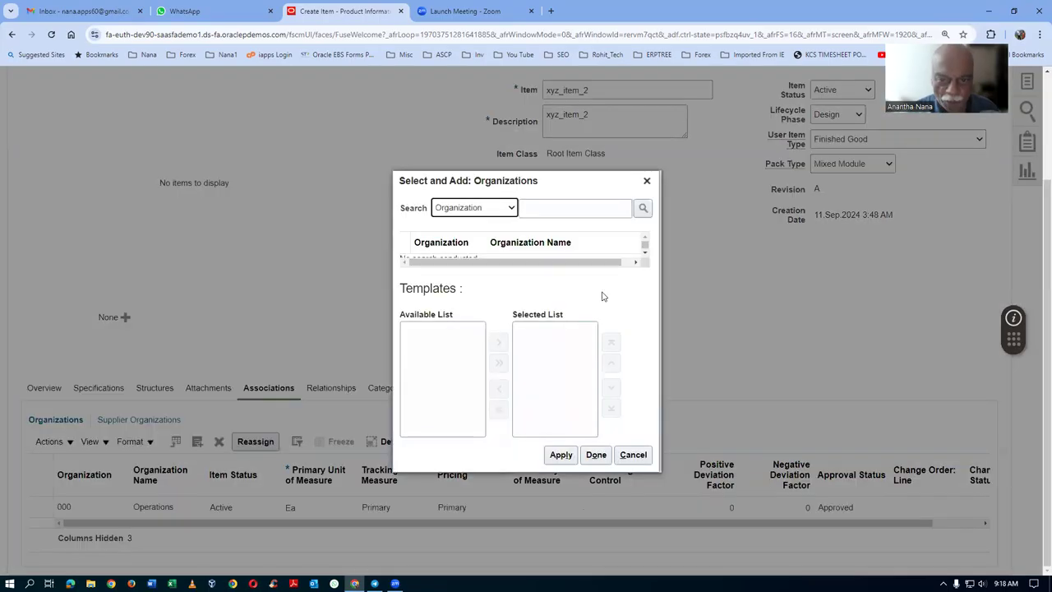
{"action": "left_click", "coordinate": [552, 205]}
{"action": "type", "text": "001"}
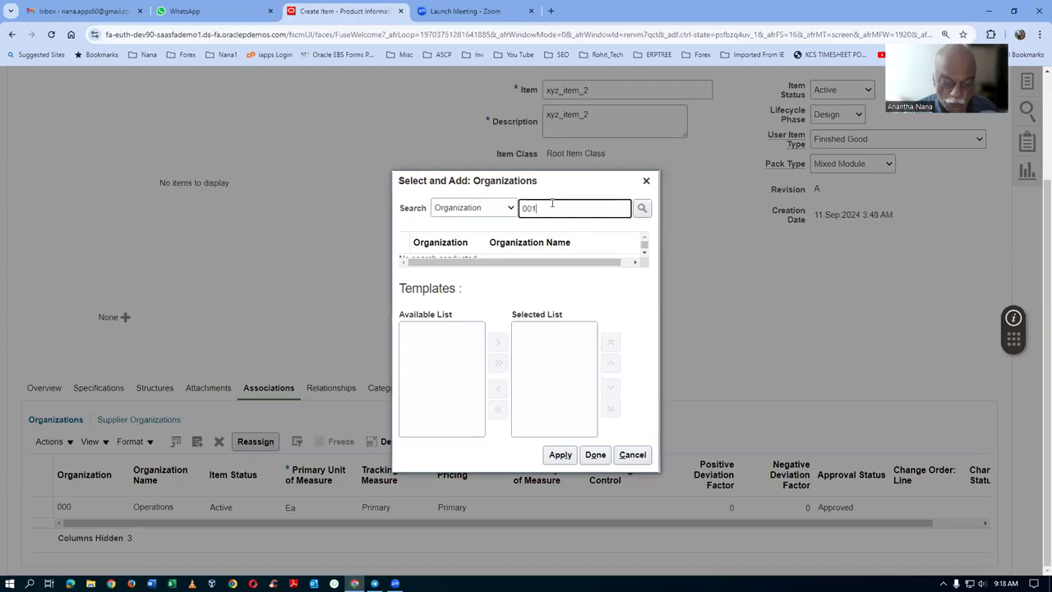
{"action": "key", "text": "Return"}
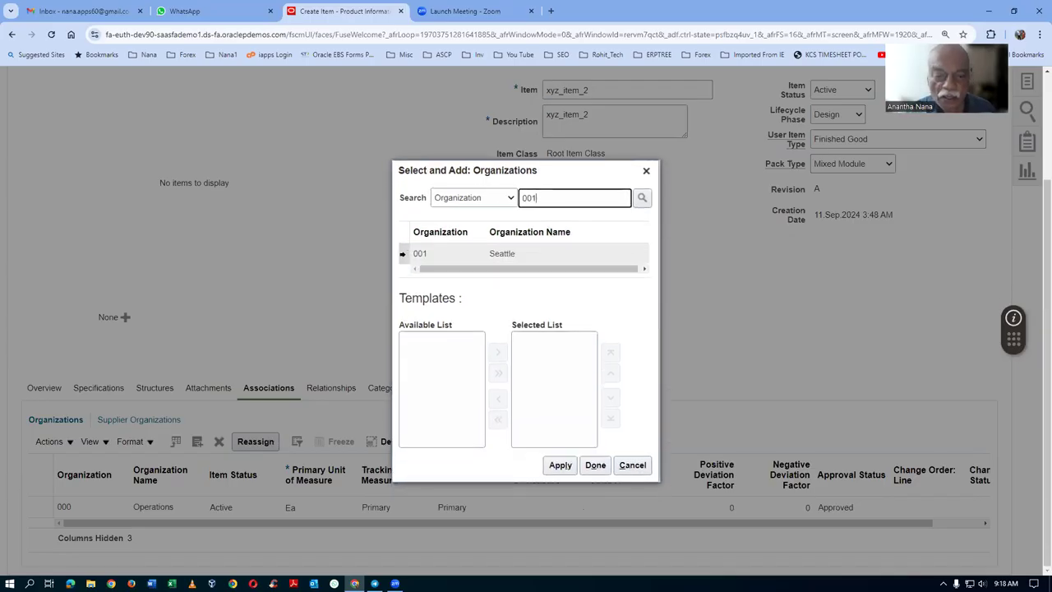
{"action": "left_click", "coordinate": [704, 466]}
Save xyz_item_2 and close its creation page
{"action": "scroll", "coordinate": [857, 333], "scroll_direction": "up", "scroll_amount": 3}
{"action": "left_click", "coordinate": [941, 156]}
{"action": "left_click", "coordinate": [960, 177]}
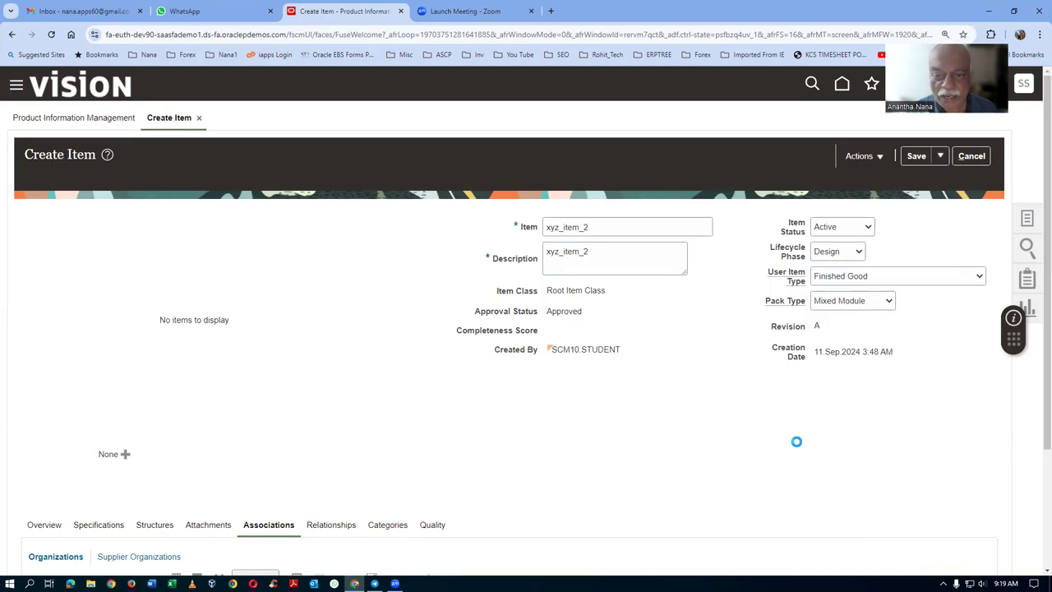
Start creating another item from a copy in organization 000
{"action": "left_click", "coordinate": [1028, 217]}
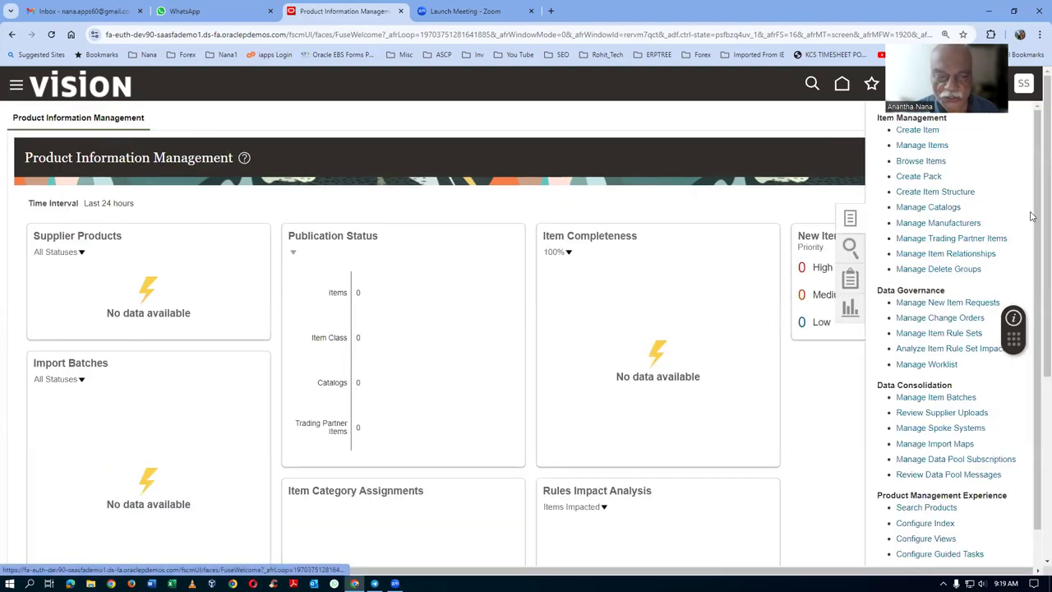
{"action": "left_click", "coordinate": [912, 130]}
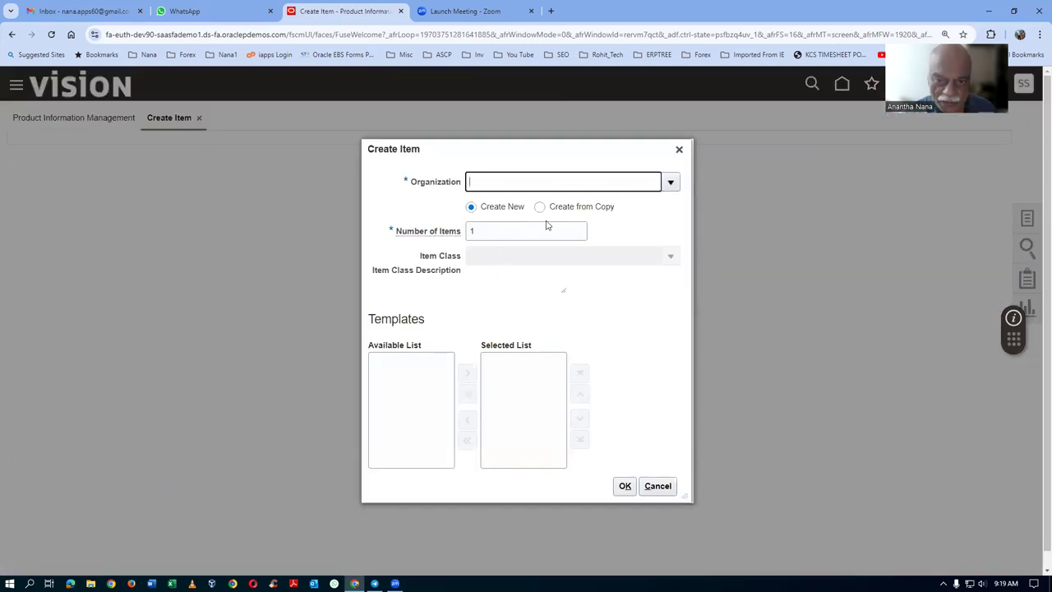
{"action": "left_click", "coordinate": [540, 207]}
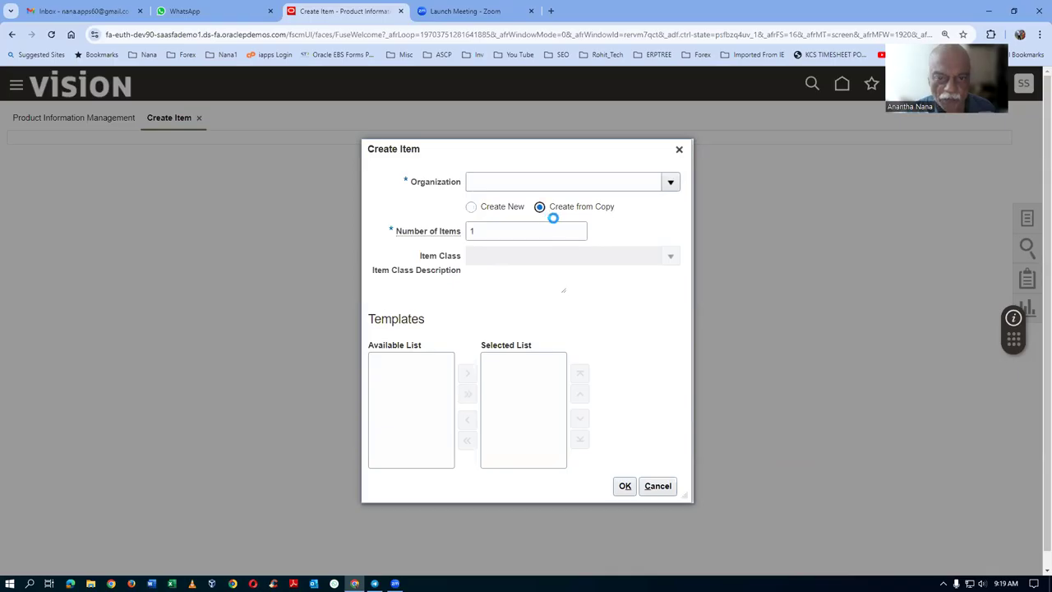
{"action": "left_click", "coordinate": [503, 123]}
{"action": "type", "text": "000"}
{"action": "left_click", "coordinate": [485, 143]}
Look up items with xyz_, choose xyz_item_1 as the source to copy, and submit the copy details
{"action": "left_click", "coordinate": [499, 202]}
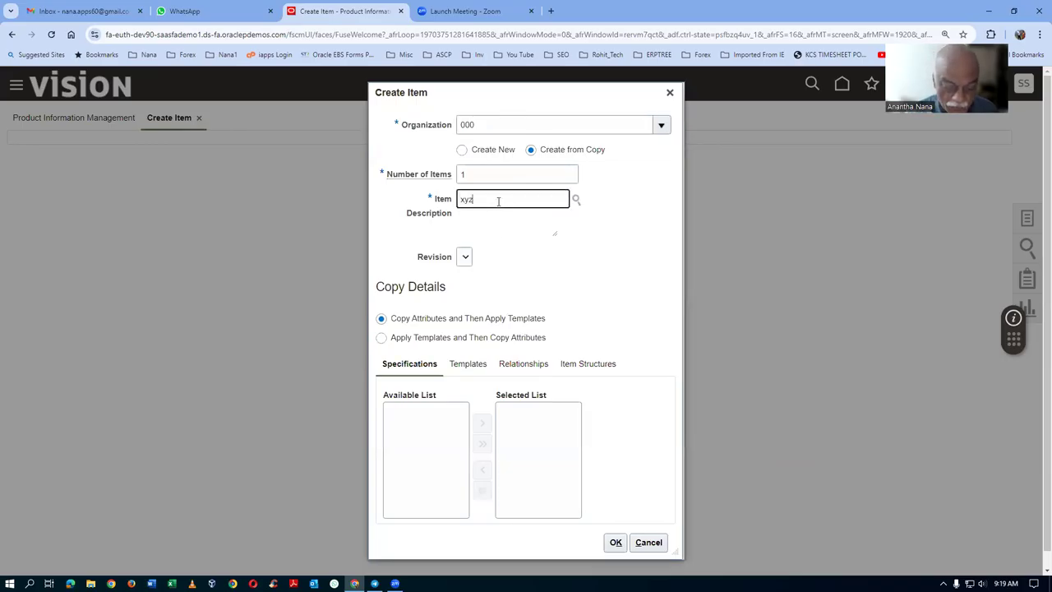
{"action": "key", "text": "Tab"}
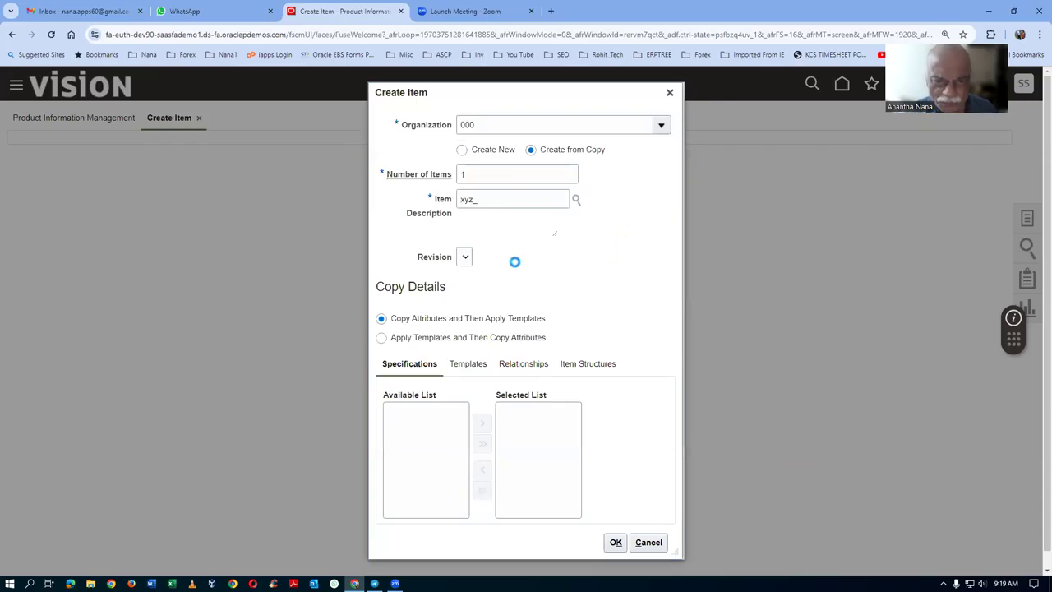
{"action": "left_click", "coordinate": [335, 341]}
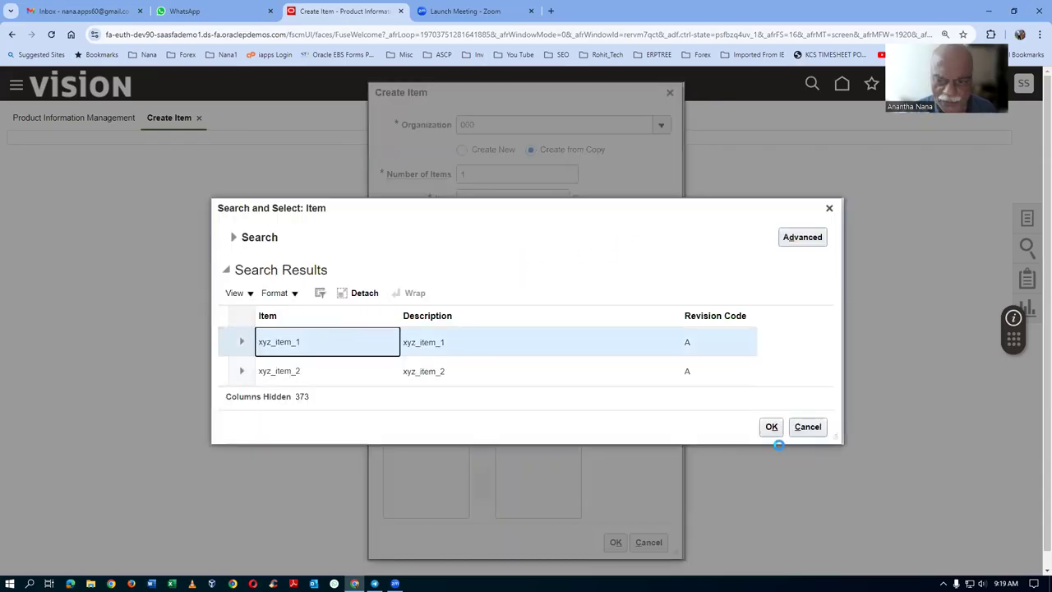
{"action": "left_click", "coordinate": [772, 427]}
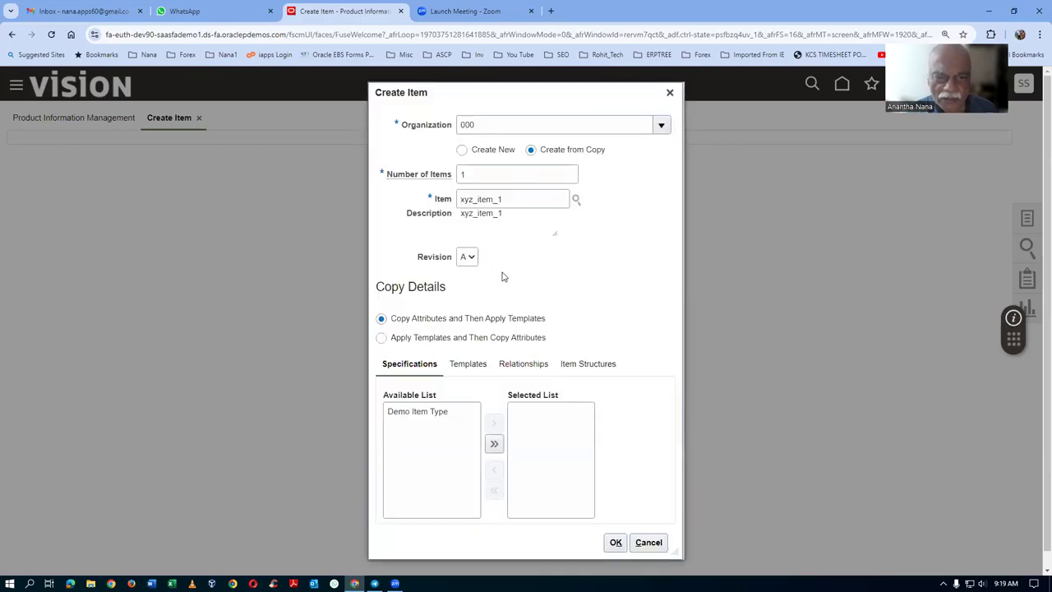
{"action": "left_click", "coordinate": [615, 542]}
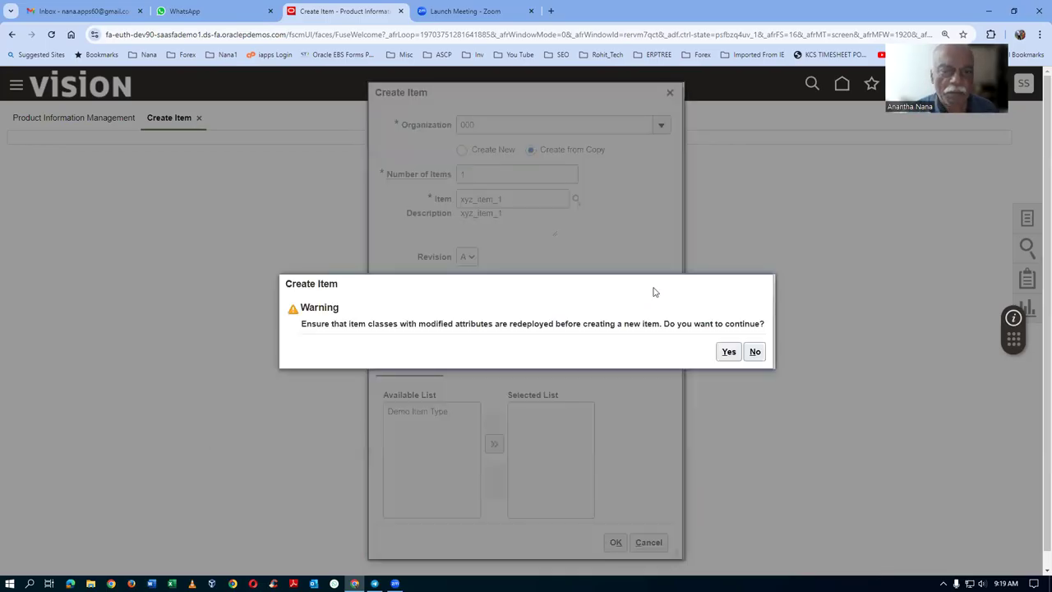
Continue past the redeployment warning and name the new item xyz_item_3, with the description xyz_item_3
{"action": "left_click", "coordinate": [729, 354]}
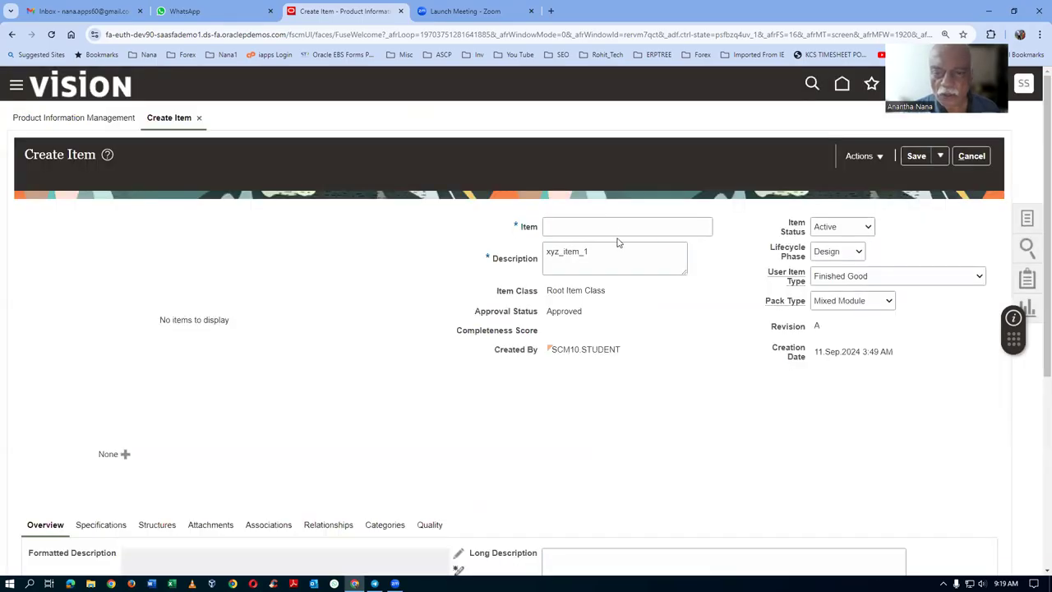
{"action": "left_click", "coordinate": [615, 233]}
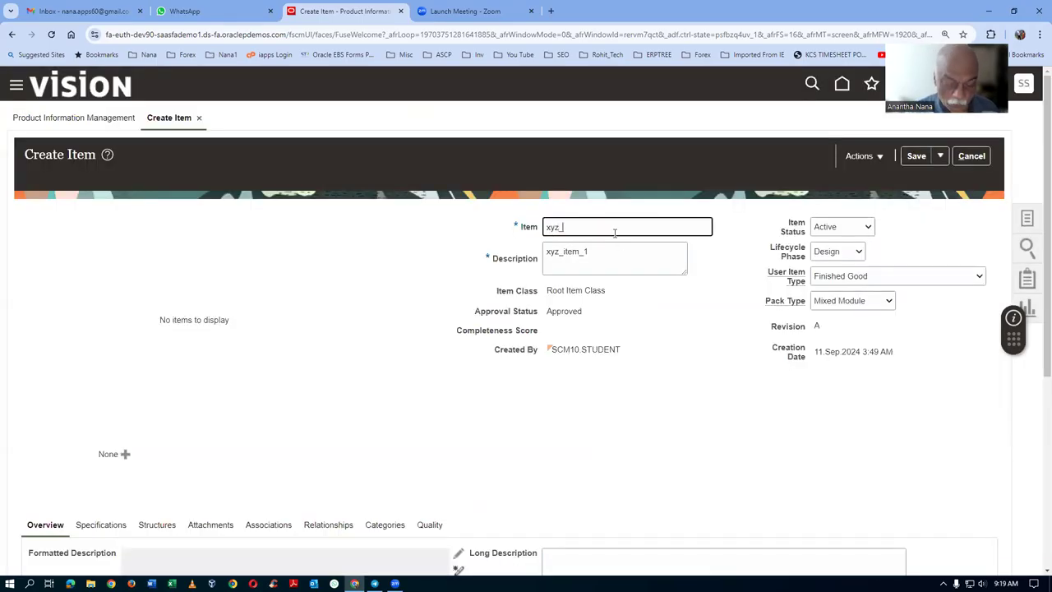
{"action": "key", "text": "Tab"}
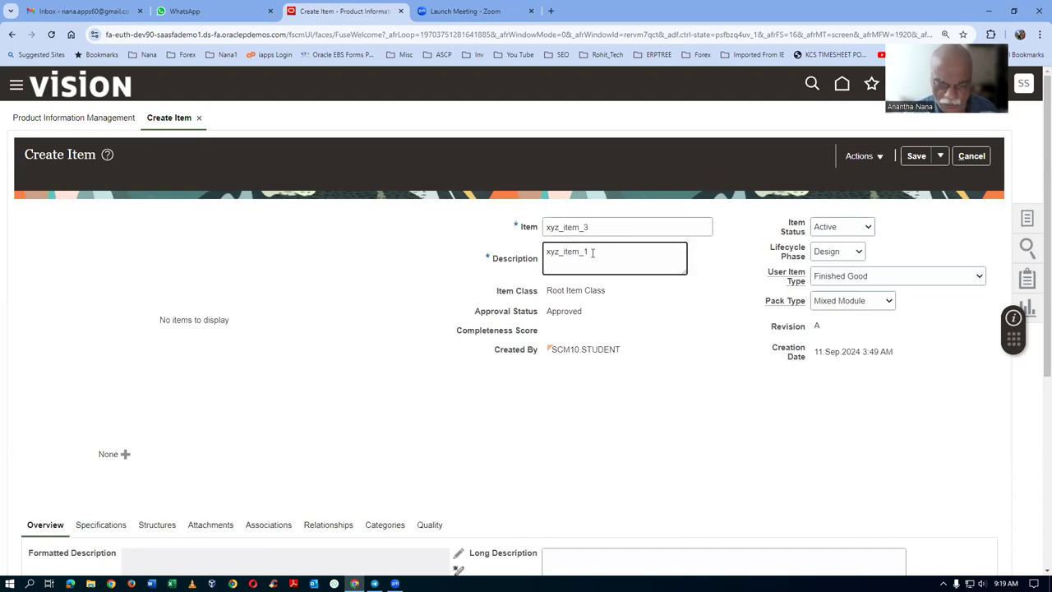
Associate xyz_item_3 with organization 001 (Seattle) without selecting any templates
{"action": "scroll", "coordinate": [272, 352], "scroll_direction": "down", "scroll_amount": 3}
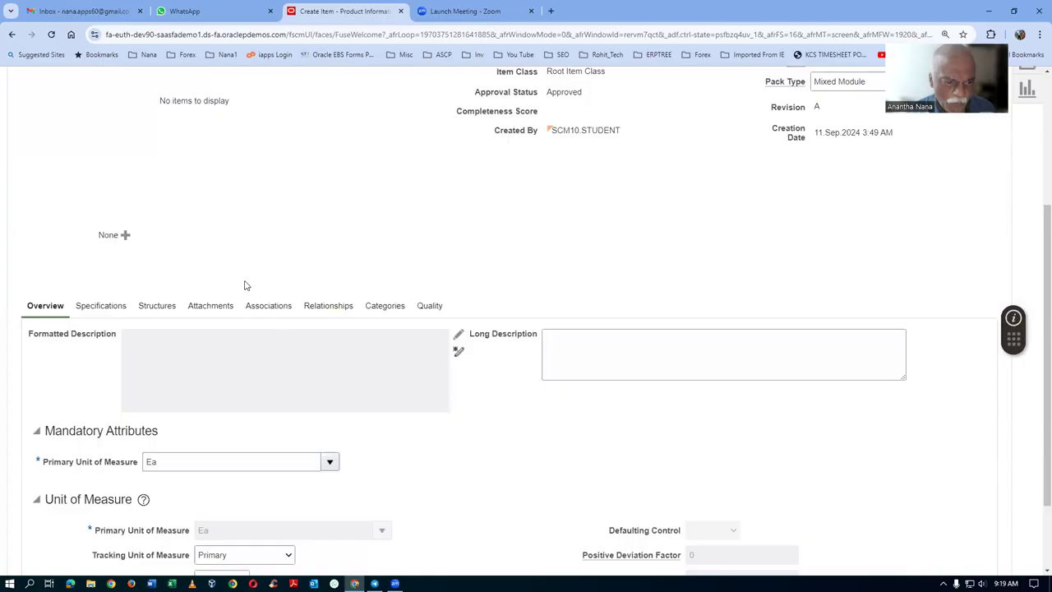
{"action": "left_click", "coordinate": [279, 308]}
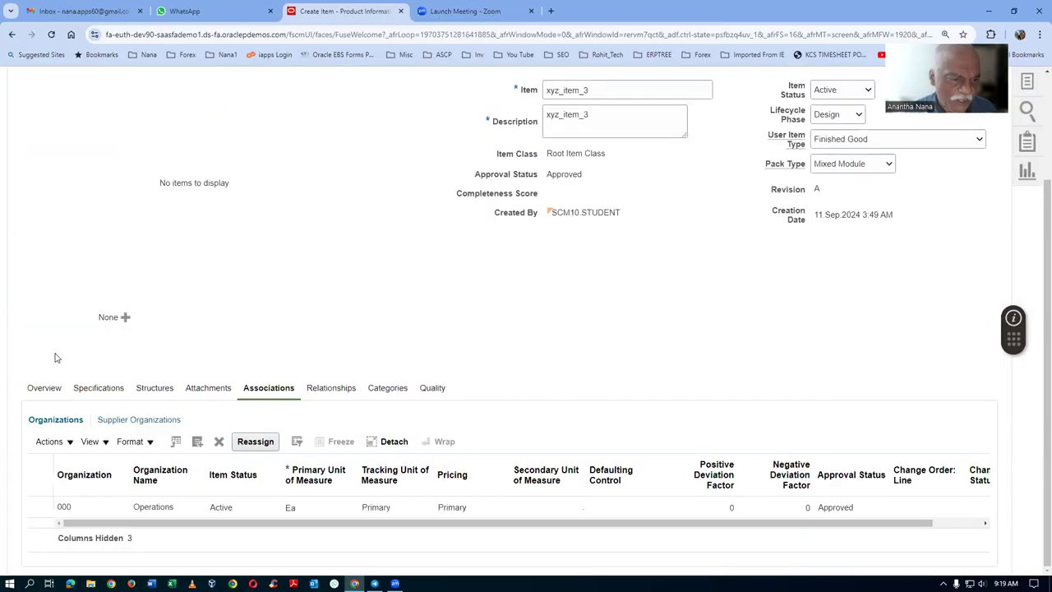
{"action": "left_click", "coordinate": [49, 441]}
{"action": "left_click", "coordinate": [70, 491]}
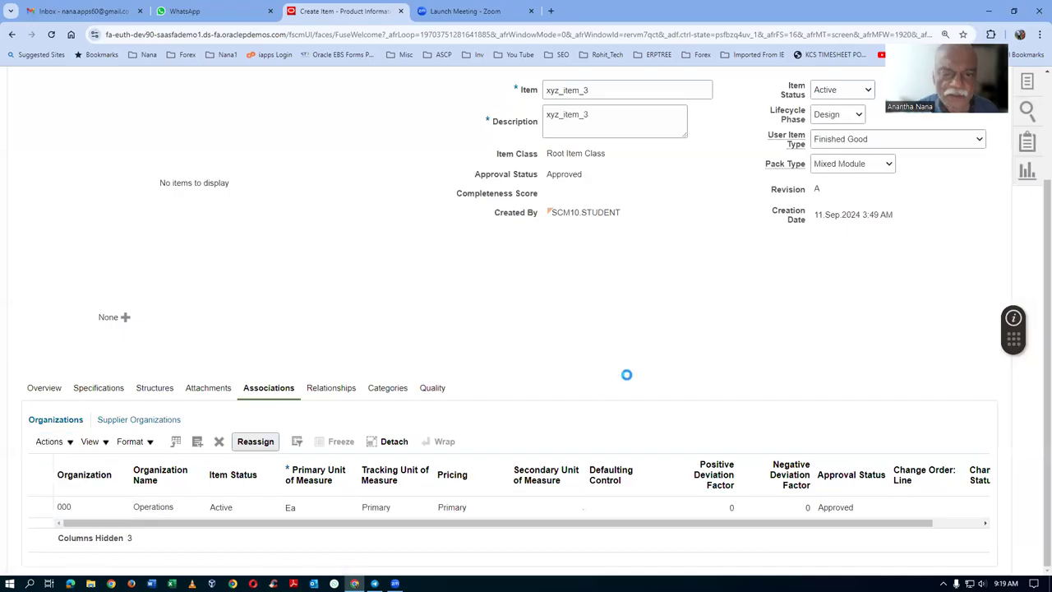
{"action": "type", "text": "001"}
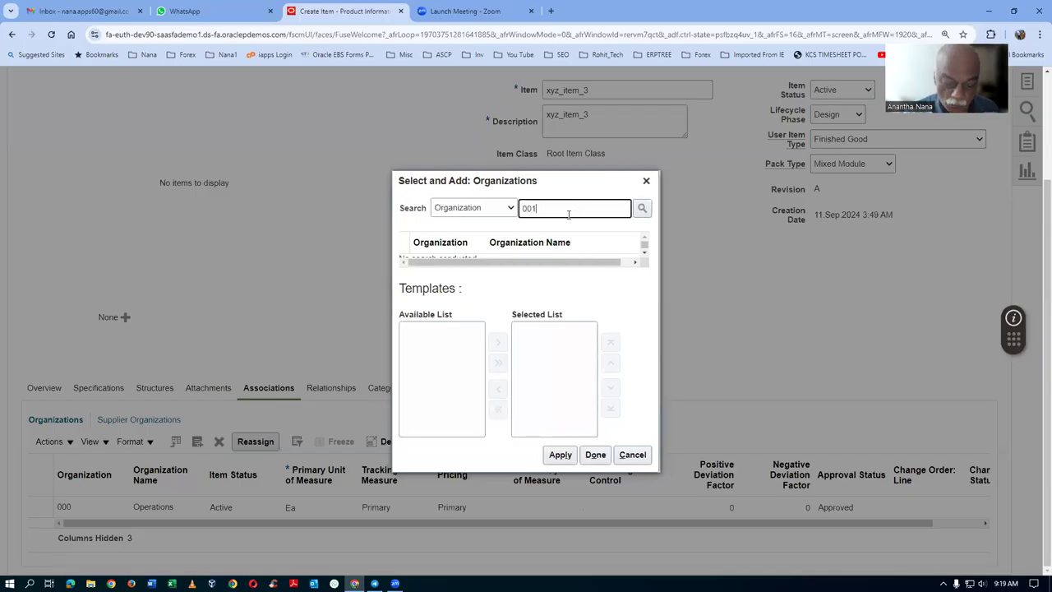
{"action": "key", "text": "Return"}
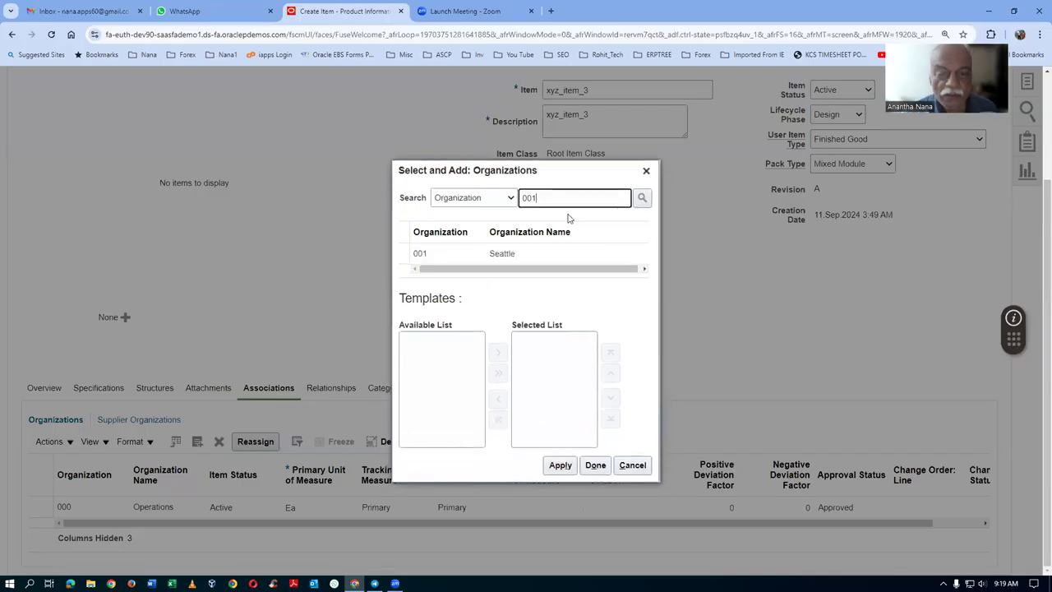
{"action": "left_click", "coordinate": [400, 255]}
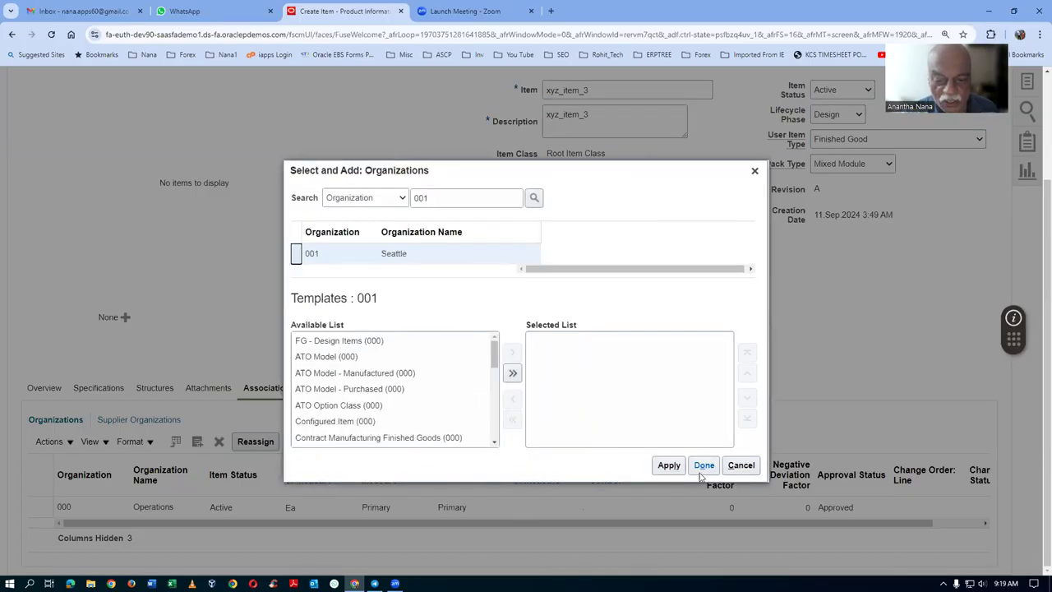
{"action": "left_click", "coordinate": [670, 466]}
{"action": "left_click", "coordinate": [703, 466]}
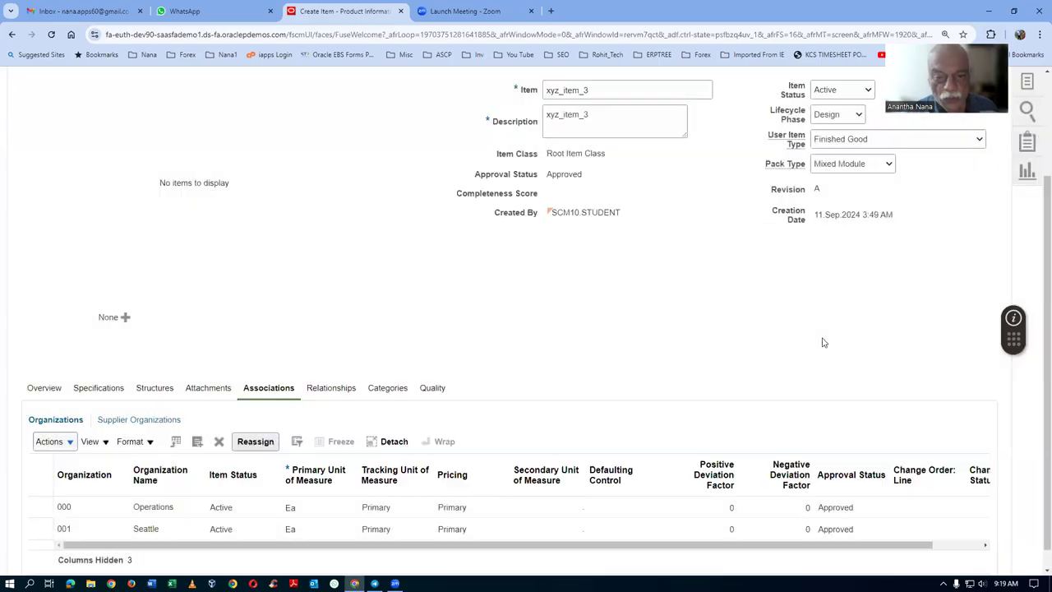
Save xyz_item_3 and close its creation page
{"action": "scroll", "coordinate": [826, 354], "scroll_direction": "up", "scroll_amount": 3}
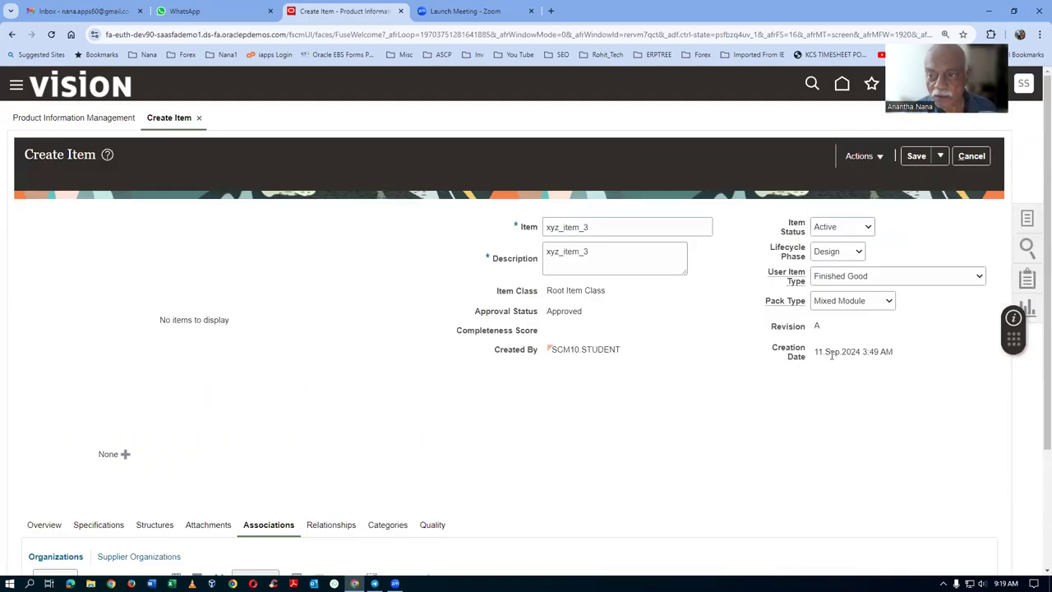
{"action": "left_click", "coordinate": [940, 156]}
{"action": "left_click", "coordinate": [950, 178]}
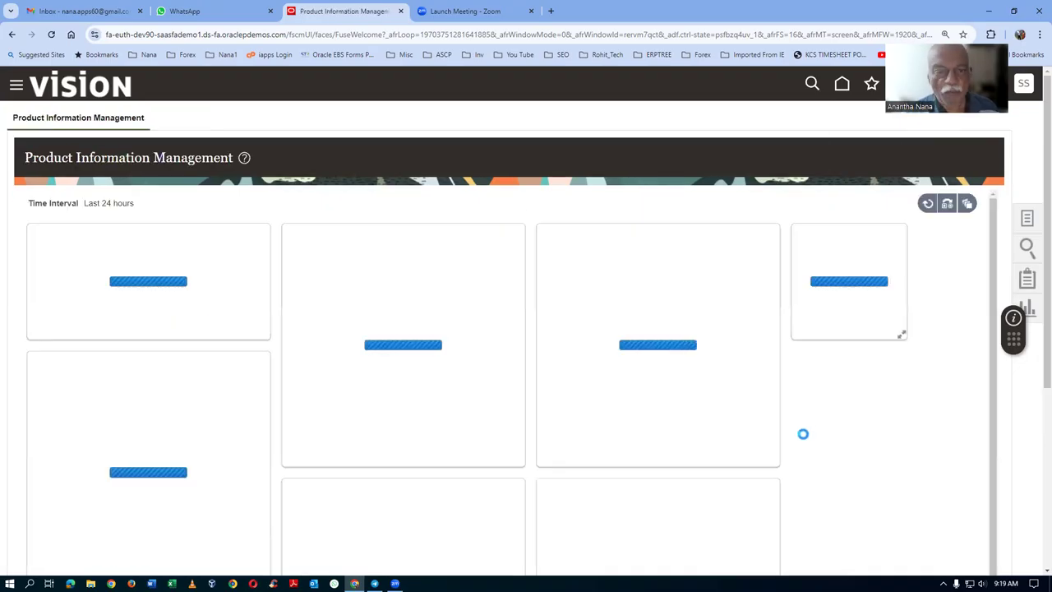
Start creating one more item from a copy, with 000 as the organization
{"action": "left_click", "coordinate": [1027, 218]}
{"action": "left_click", "coordinate": [919, 130]}
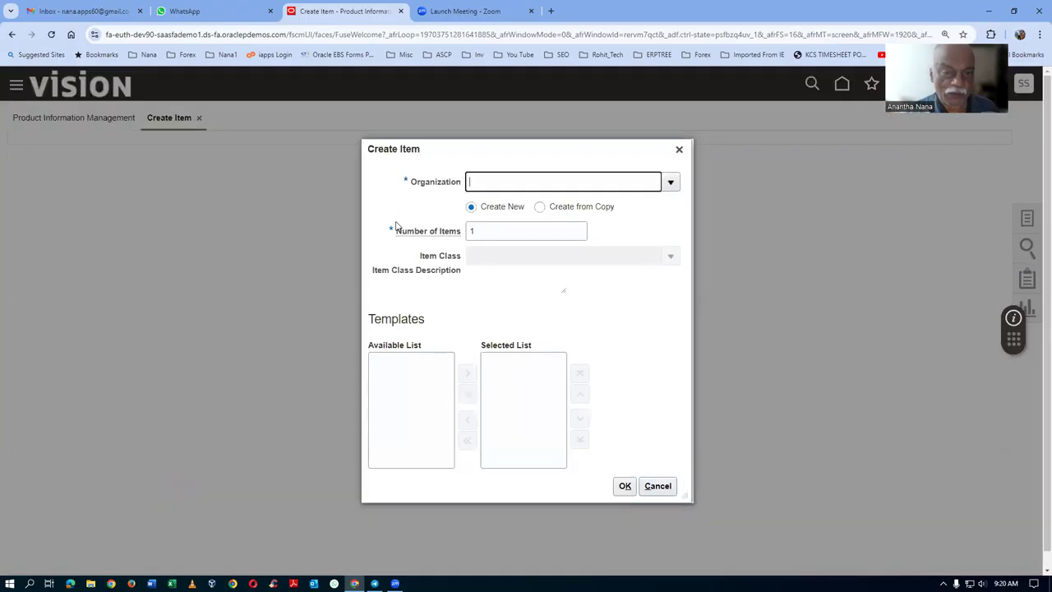
{"action": "left_click", "coordinate": [541, 207]}
{"action": "left_click", "coordinate": [490, 121]}
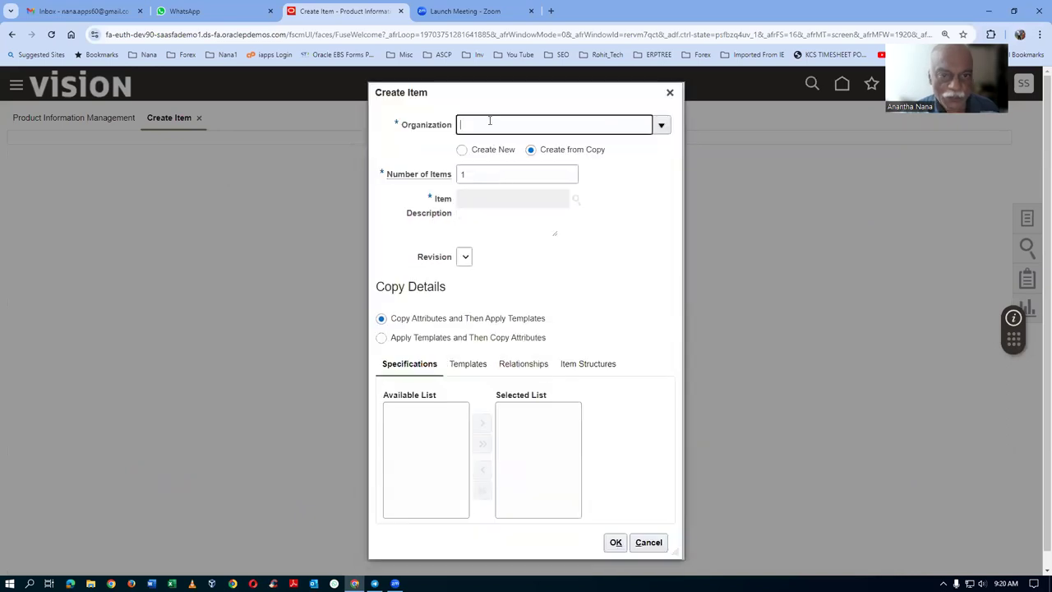
{"action": "type", "text": "000"}
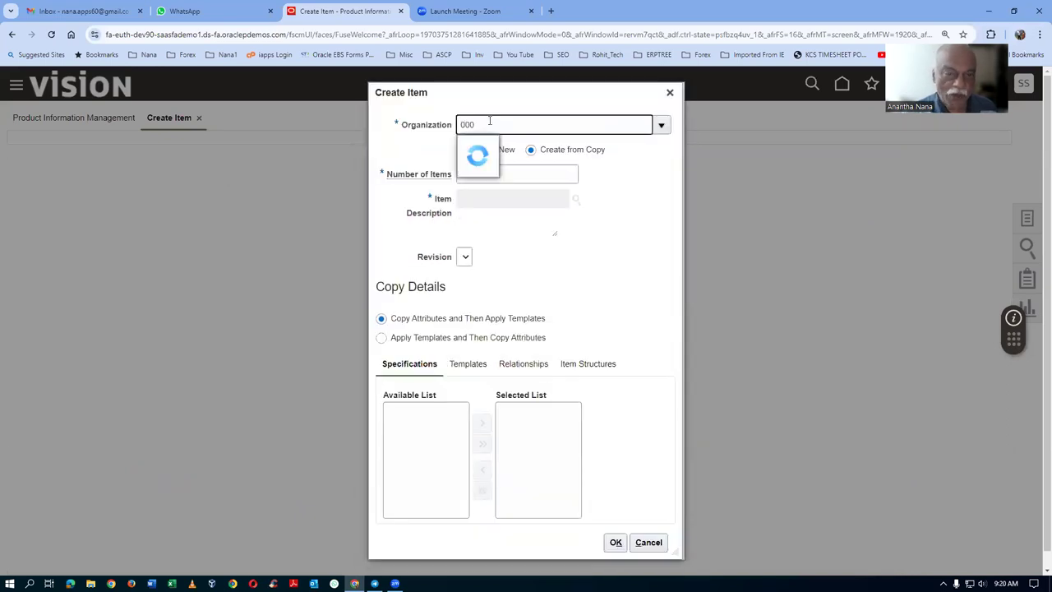
{"action": "left_click", "coordinate": [486, 145]}
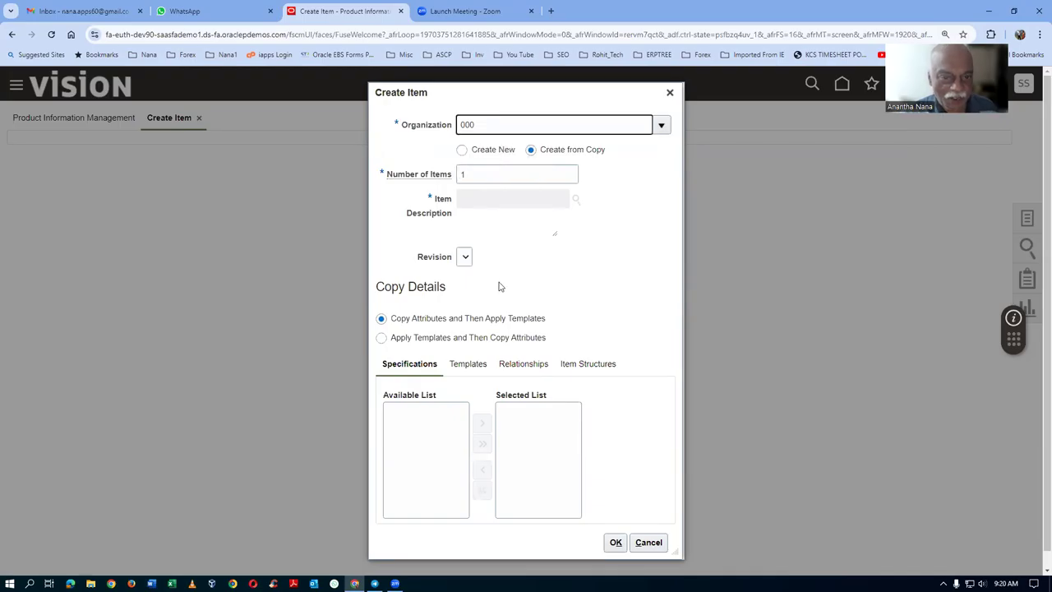
Look up the xyz items, choose xyz_item_1 as the copy source, and submit the copy details, accepting the redeployment warning
{"action": "left_click", "coordinate": [508, 202]}
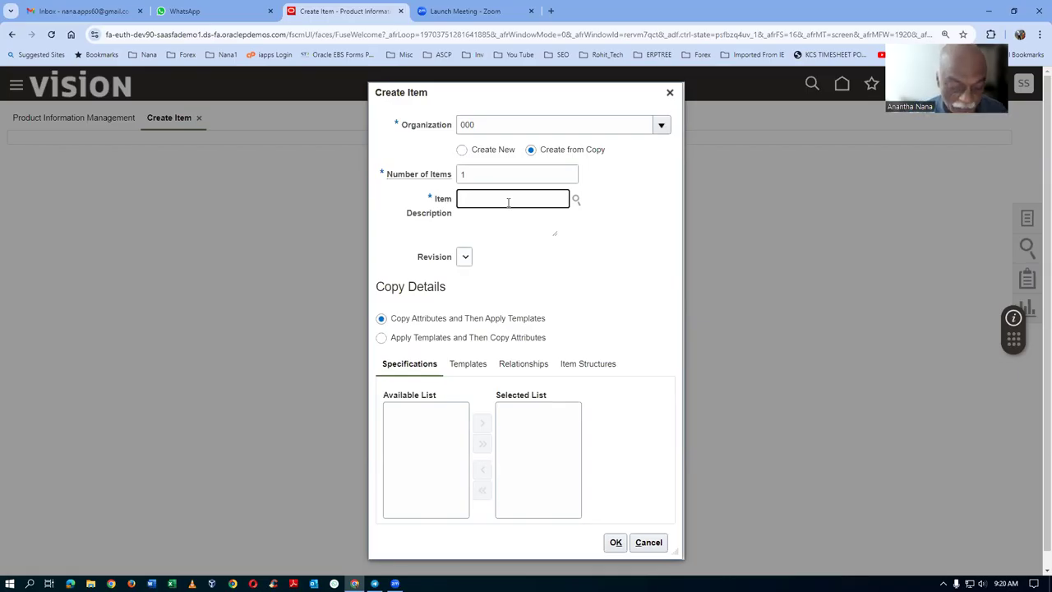
{"action": "key", "text": "Tab"}
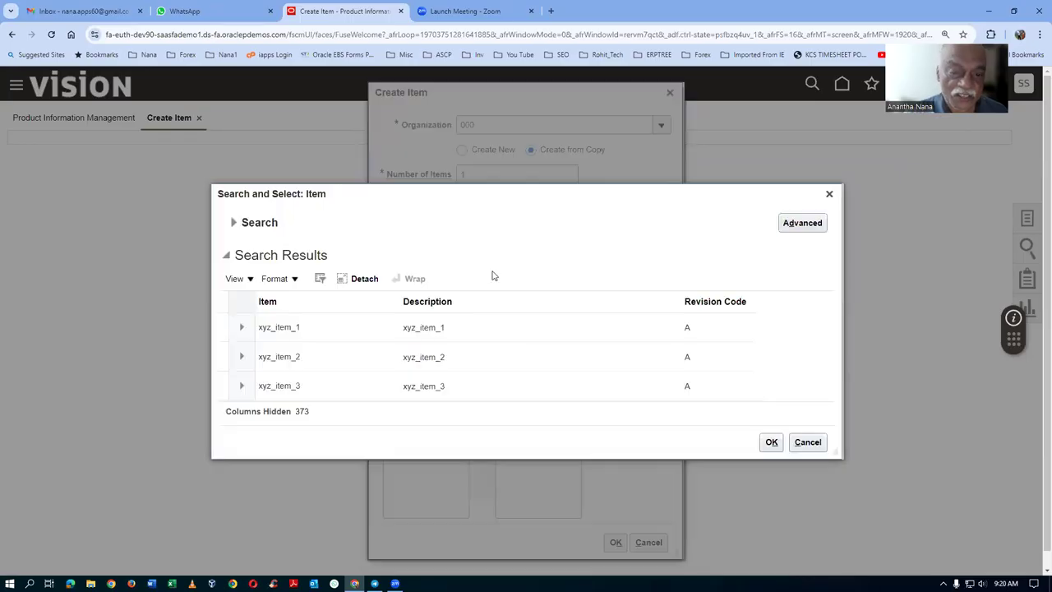
{"action": "left_click", "coordinate": [350, 331]}
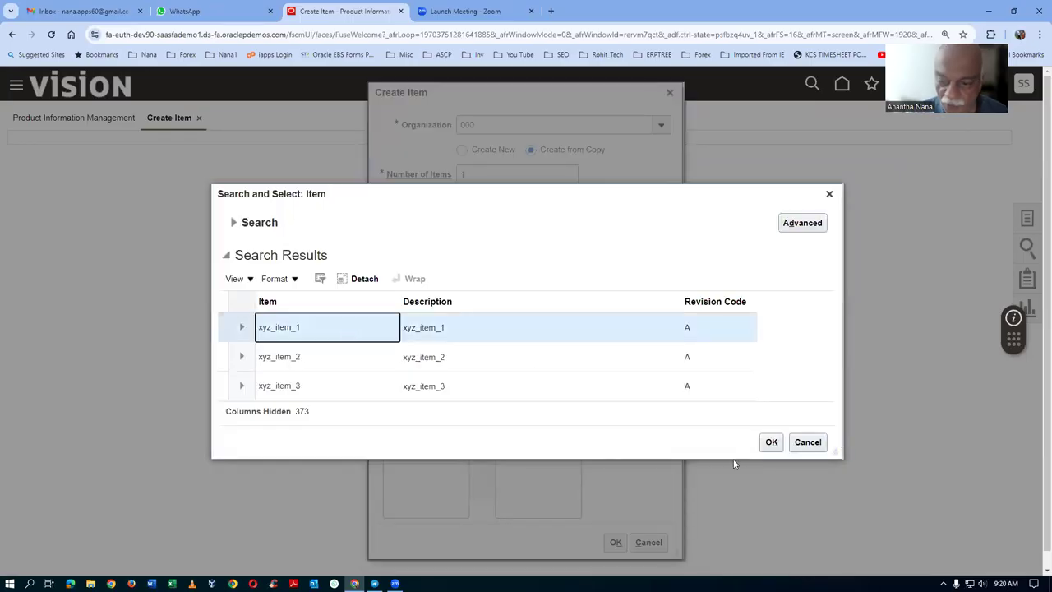
{"action": "left_click", "coordinate": [770, 444]}
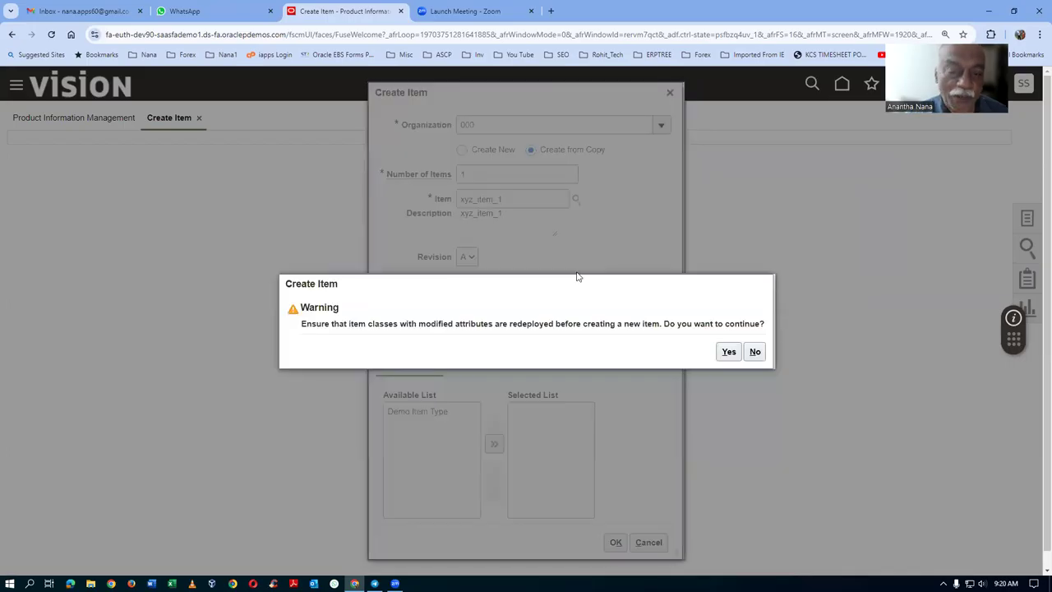
{"action": "left_click", "coordinate": [728, 351]}
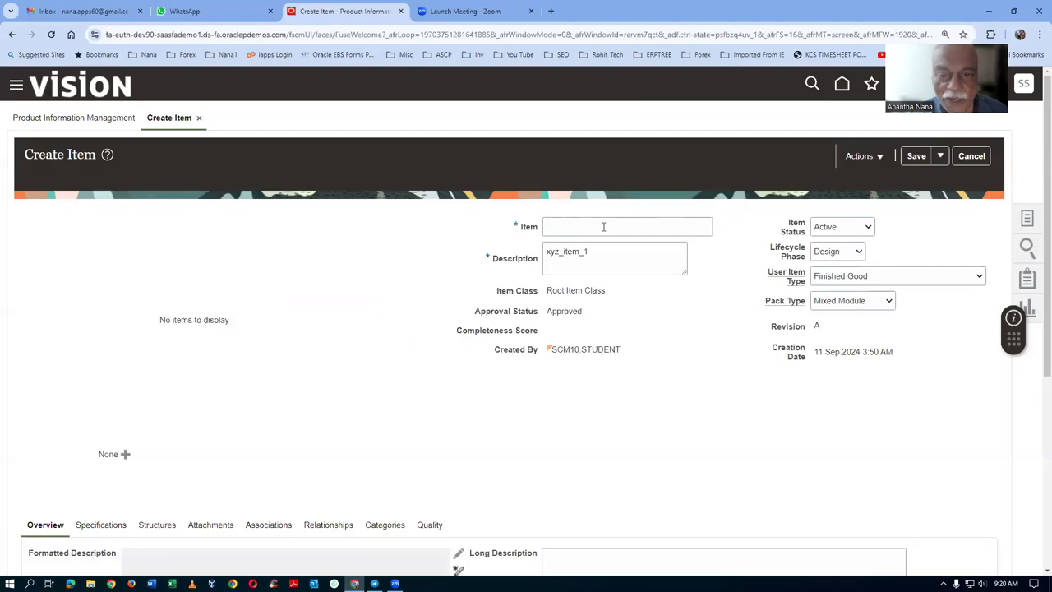
Name the new item xyz_item_4 and set its description to xyz_item_4
{"action": "left_click", "coordinate": [596, 227]}
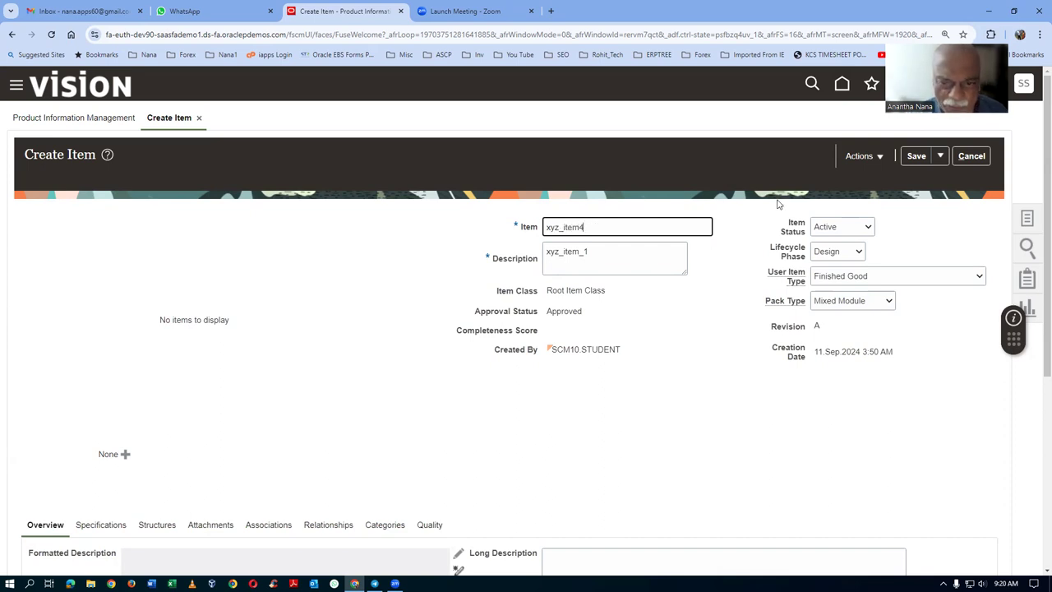
{"action": "left_click", "coordinate": [614, 250]}
{"action": "left_click", "coordinate": [619, 228]}
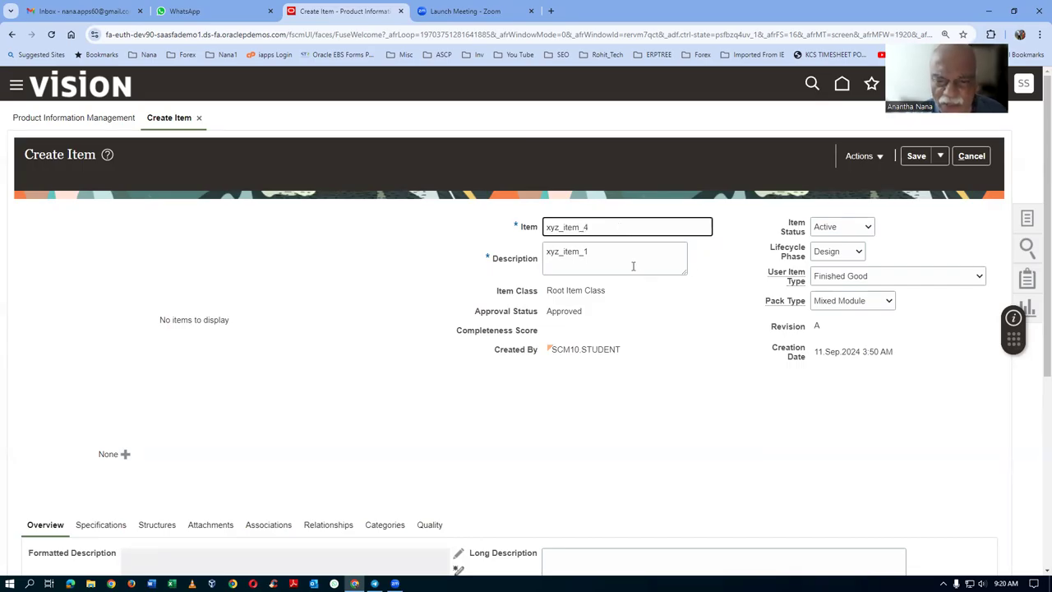
{"action": "left_click", "coordinate": [630, 263]}
{"action": "type", "text": "4"}
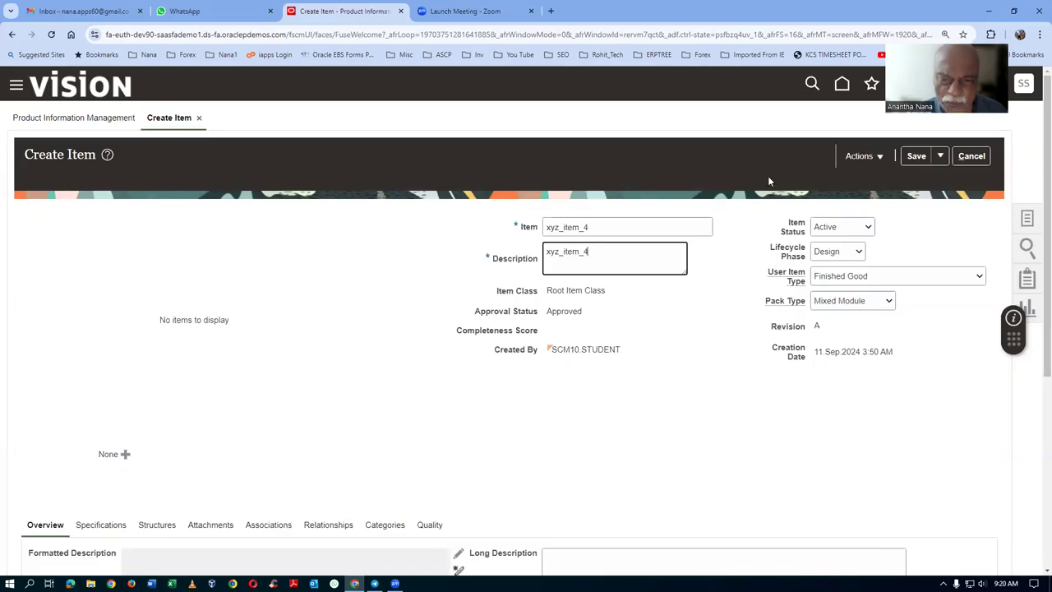
Associate xyz_item_4 with organization 001 (Seattle), leaving its template selection empty
{"action": "scroll", "coordinate": [408, 320], "scroll_direction": "down", "scroll_amount": 2}
{"action": "left_click", "coordinate": [279, 361]}
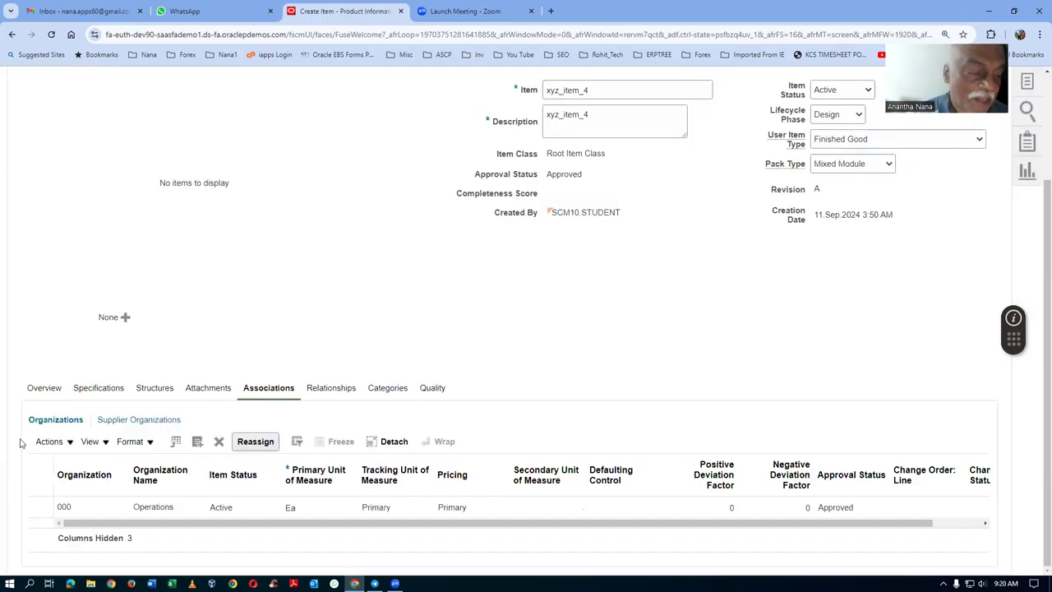
{"action": "left_click", "coordinate": [46, 444]}
{"action": "left_click", "coordinate": [58, 488]}
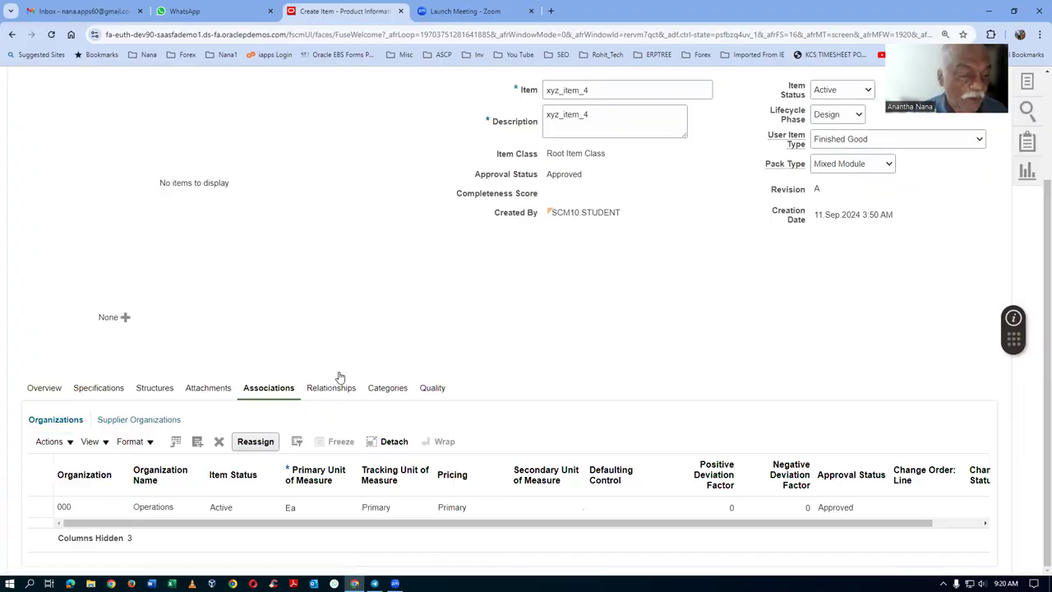
{"action": "left_click", "coordinate": [595, 209]}
{"action": "type", "text": "001"}
{"action": "key", "text": "Return"}
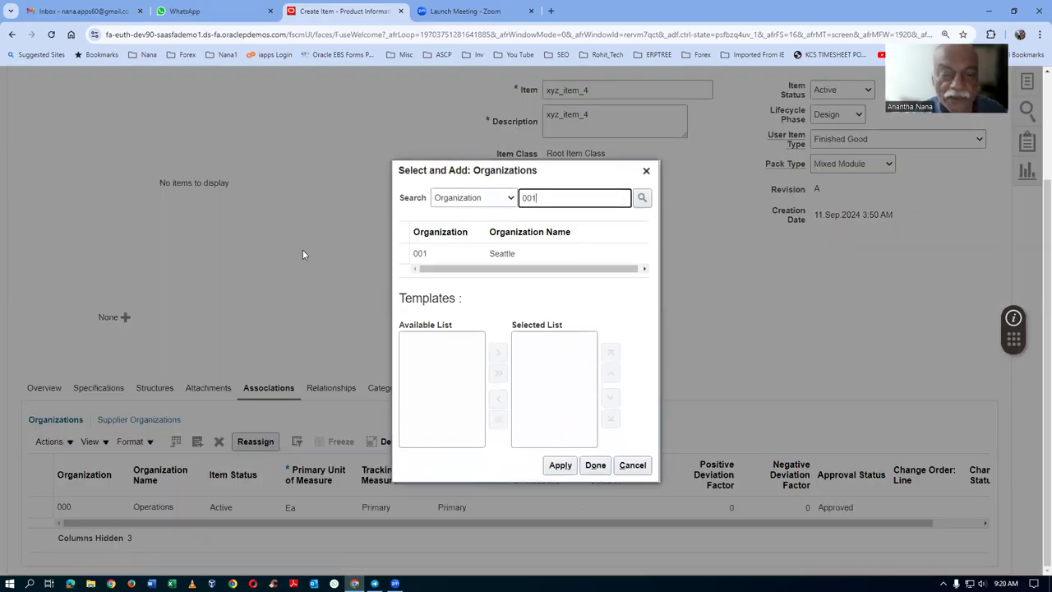
{"action": "left_click", "coordinate": [404, 253]}
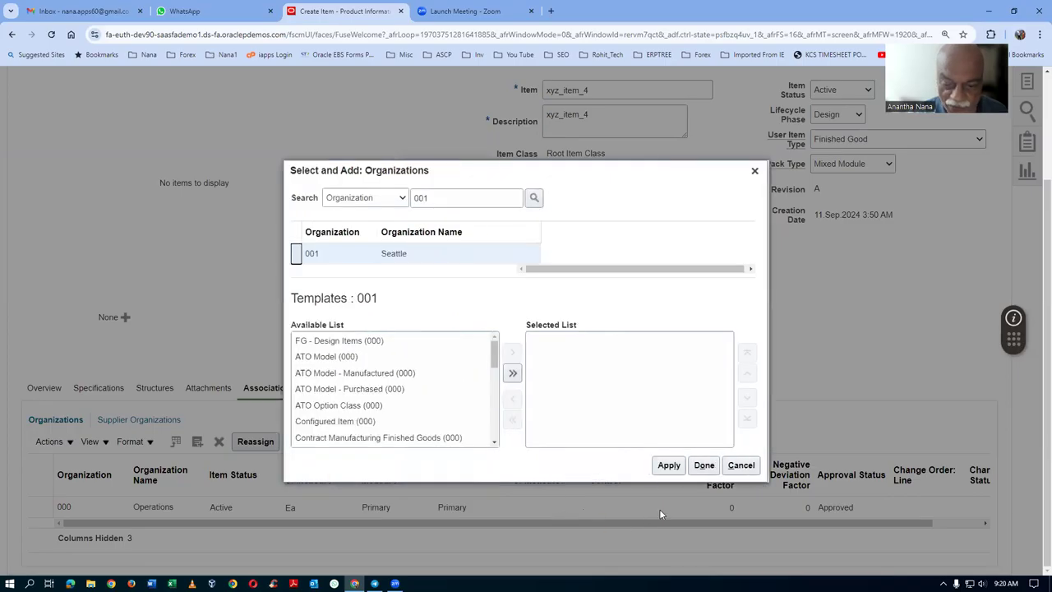
{"action": "left_click", "coordinate": [697, 466]}
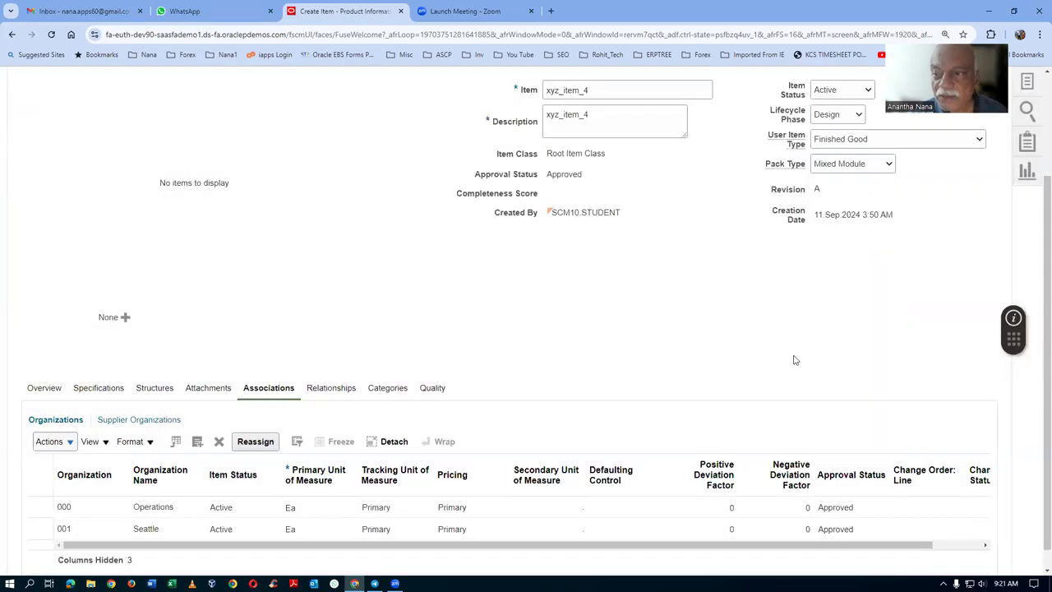
Save xyz_item_4 and close its creation page
{"action": "scroll", "coordinate": [794, 357], "scroll_direction": "up", "scroll_amount": 3}
{"action": "left_click", "coordinate": [940, 157]}
{"action": "left_click", "coordinate": [951, 177]}
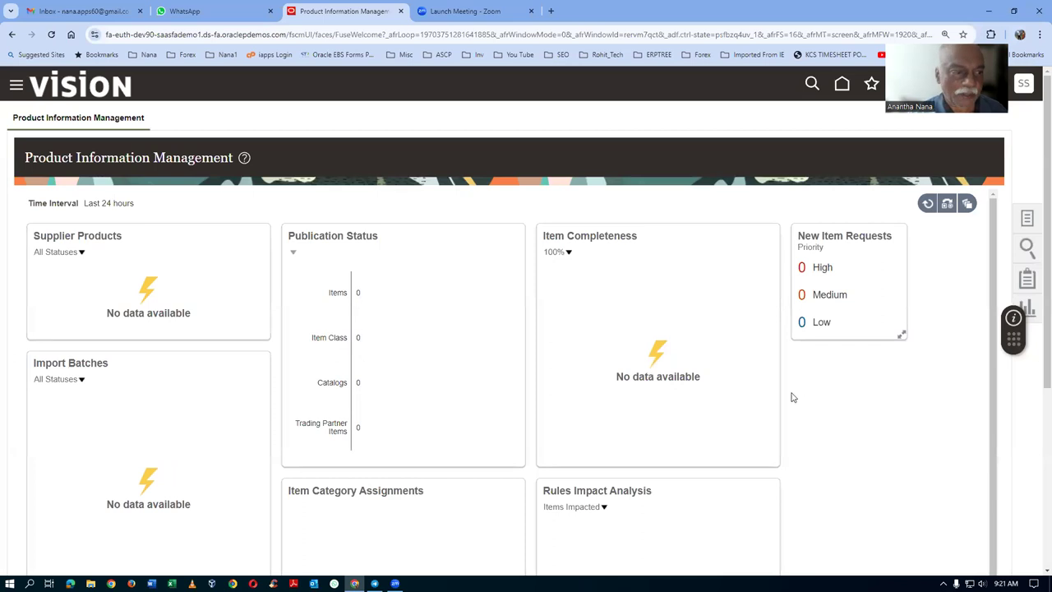
Return to the home page and go to the supply chain apps to open Inventory Management for organization 001
{"action": "left_click", "coordinate": [838, 85]}
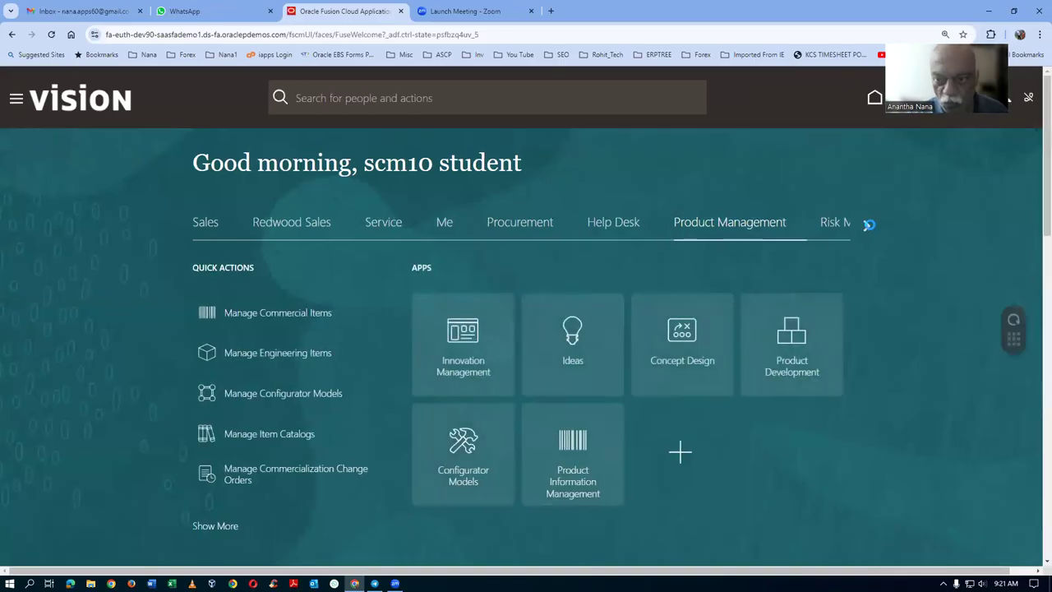
{"action": "left_click", "coordinate": [865, 226]}
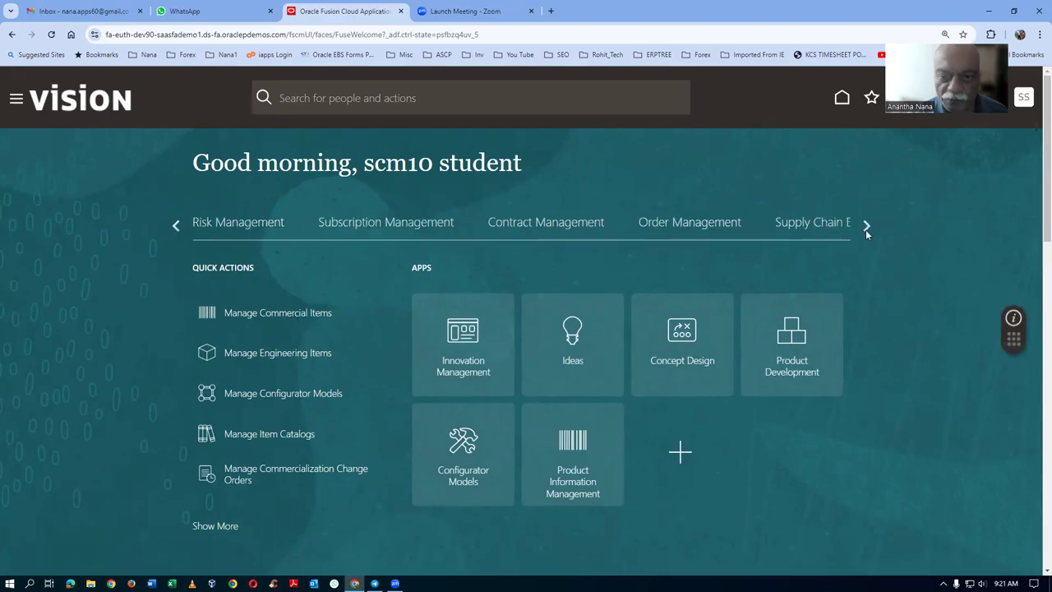
{"action": "left_click", "coordinate": [825, 228]}
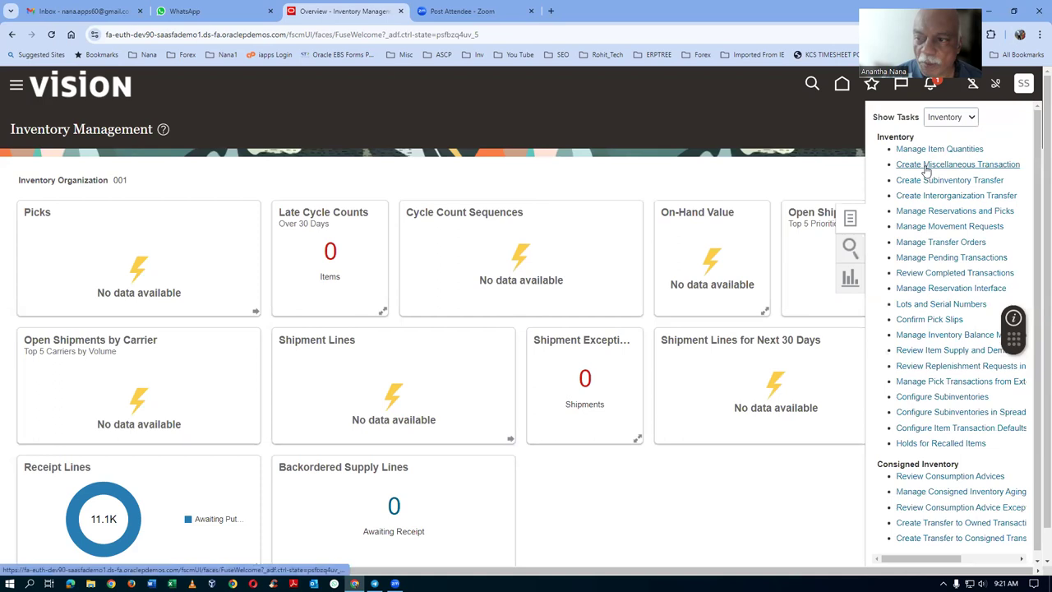
Start a miscellaneous transaction in organization 001 and set its type to Miscellaneous Receipt
{"action": "left_click", "coordinate": [926, 165]}
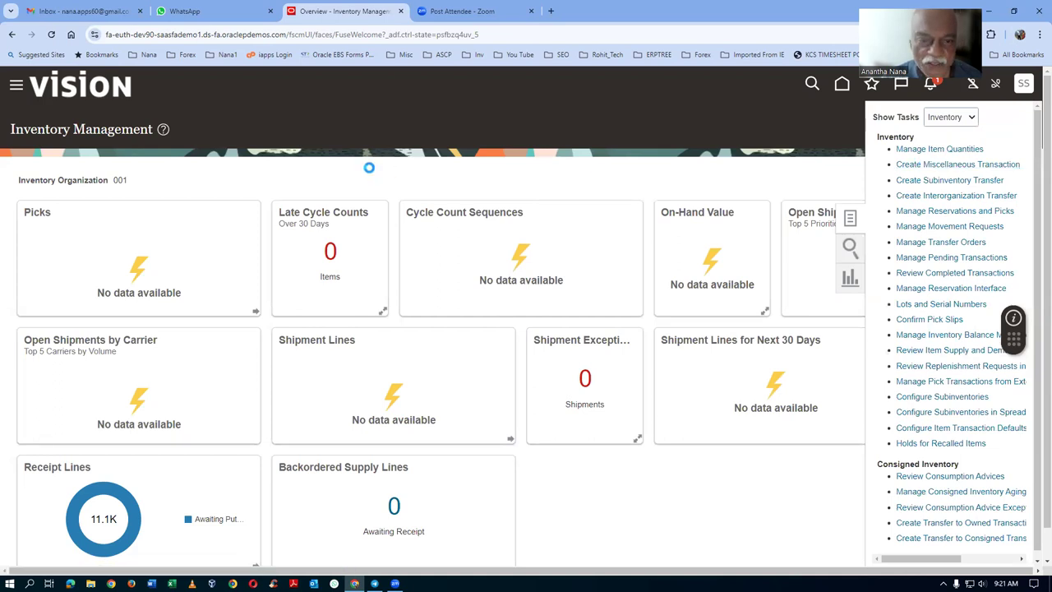
{"action": "left_click", "coordinate": [470, 257]}
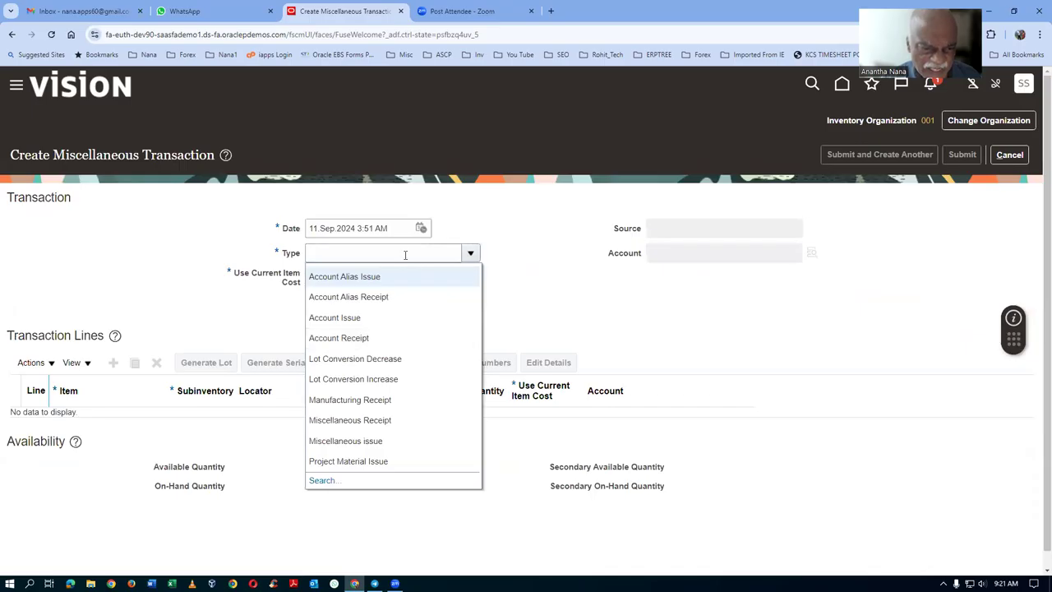
{"action": "left_click", "coordinate": [399, 420]}
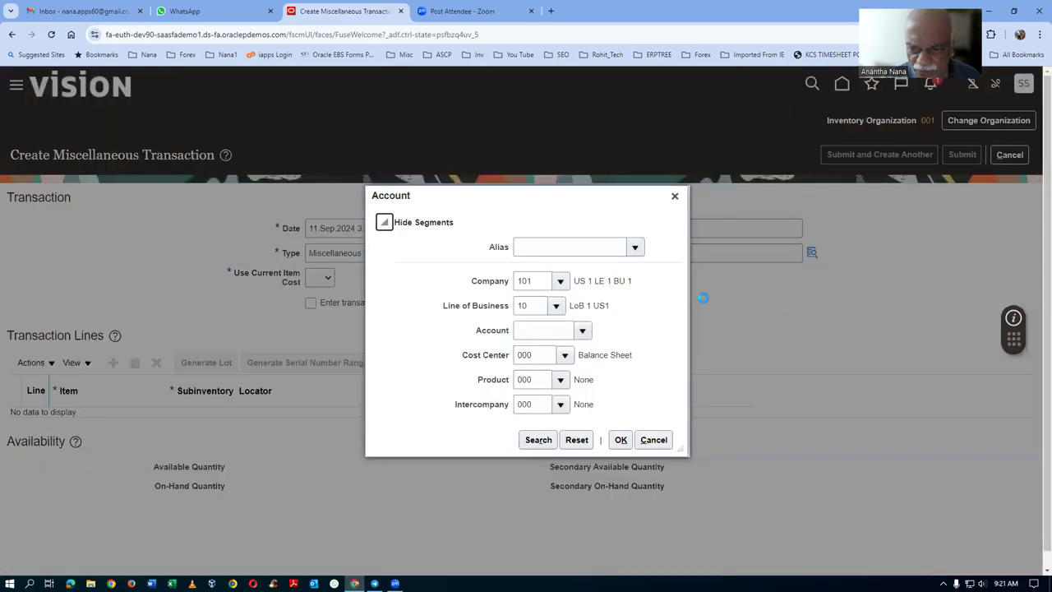
Assign the first account combination found for company 101, line of business 10, and set Use Current Item Cost to Yes
{"action": "left_click", "coordinate": [538, 439]}
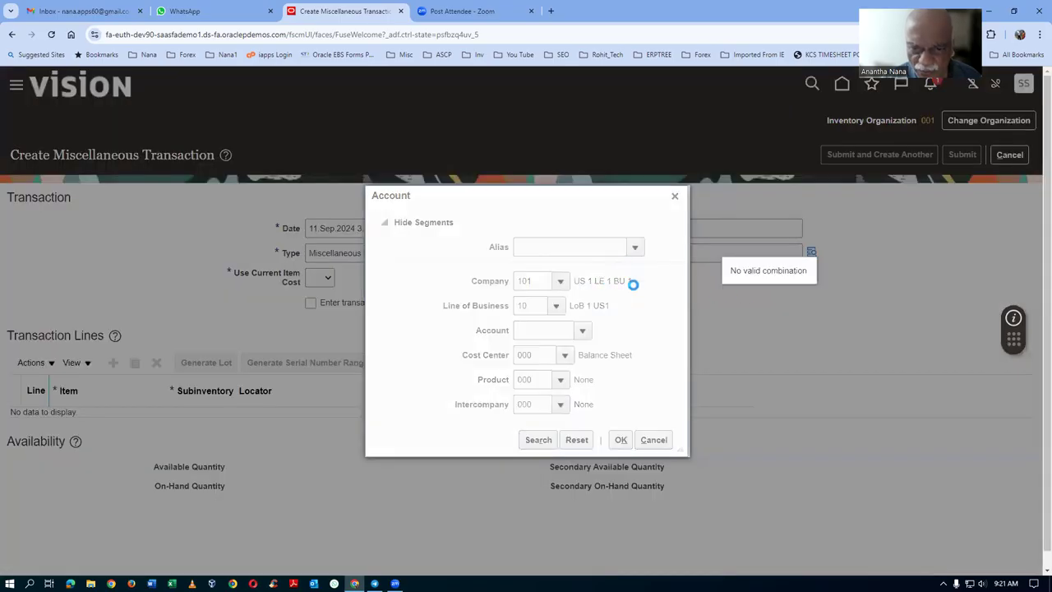
{"action": "left_click", "coordinate": [536, 439]}
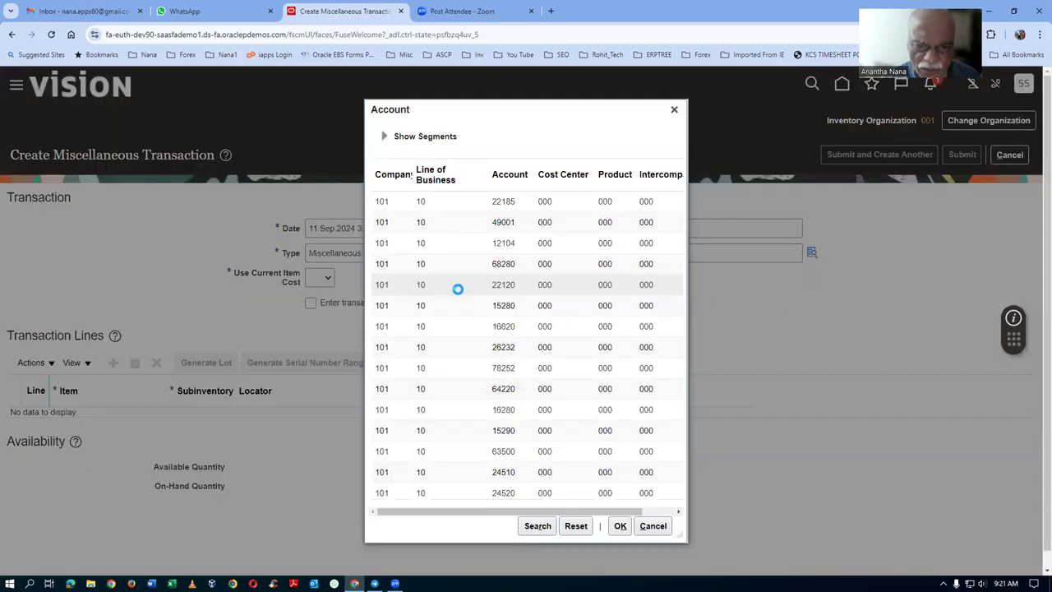
{"action": "left_click", "coordinate": [456, 203]}
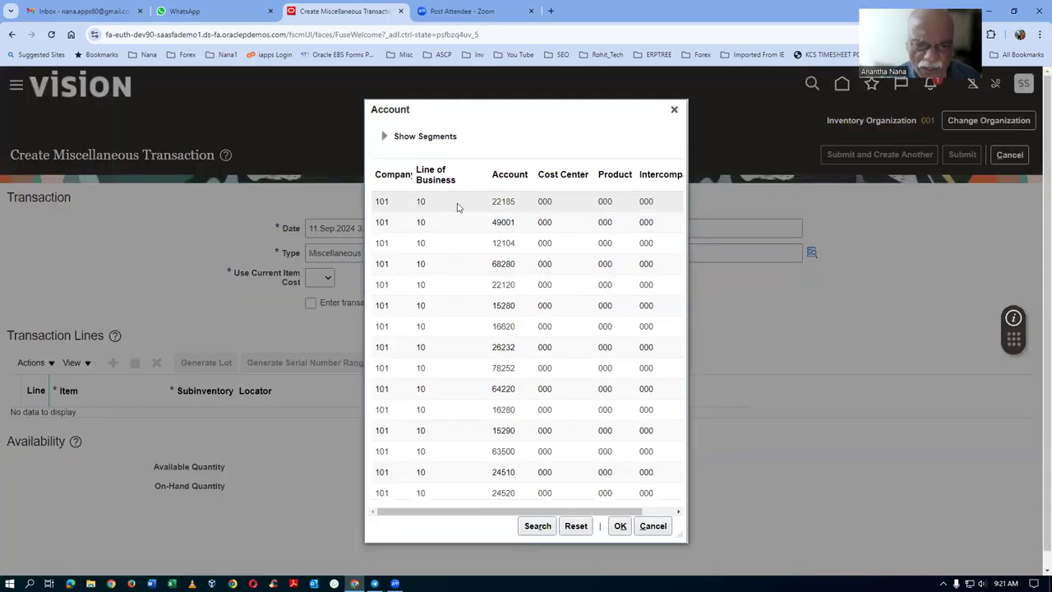
{"action": "left_click", "coordinate": [624, 529]}
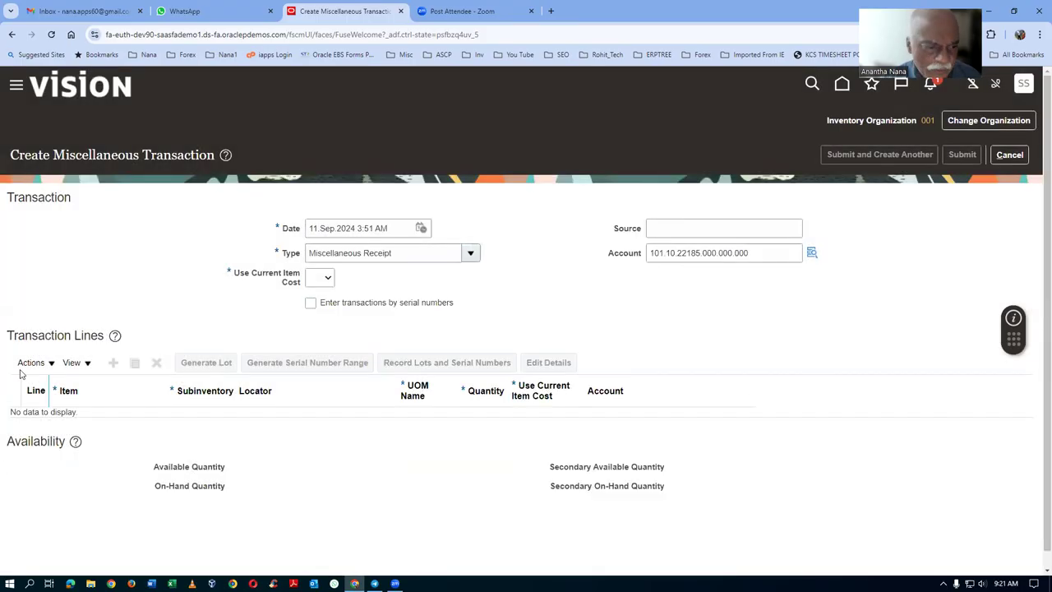
{"action": "left_click", "coordinate": [320, 278]}
{"action": "left_click", "coordinate": [319, 319]}
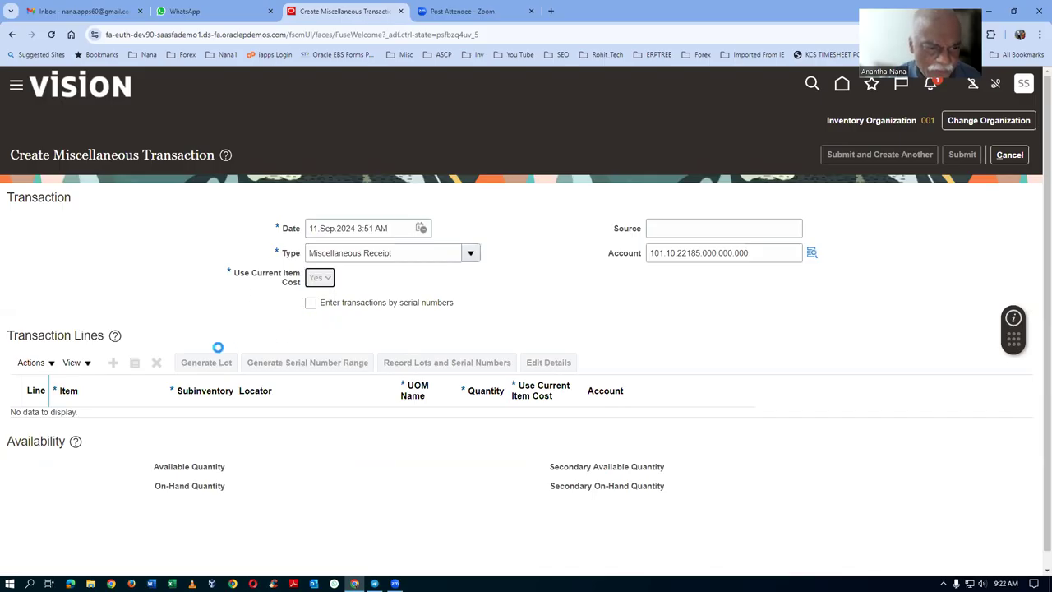
Add a transaction line for xyz_item_1 with the Stores subinventory
{"action": "left_click", "coordinate": [114, 363]}
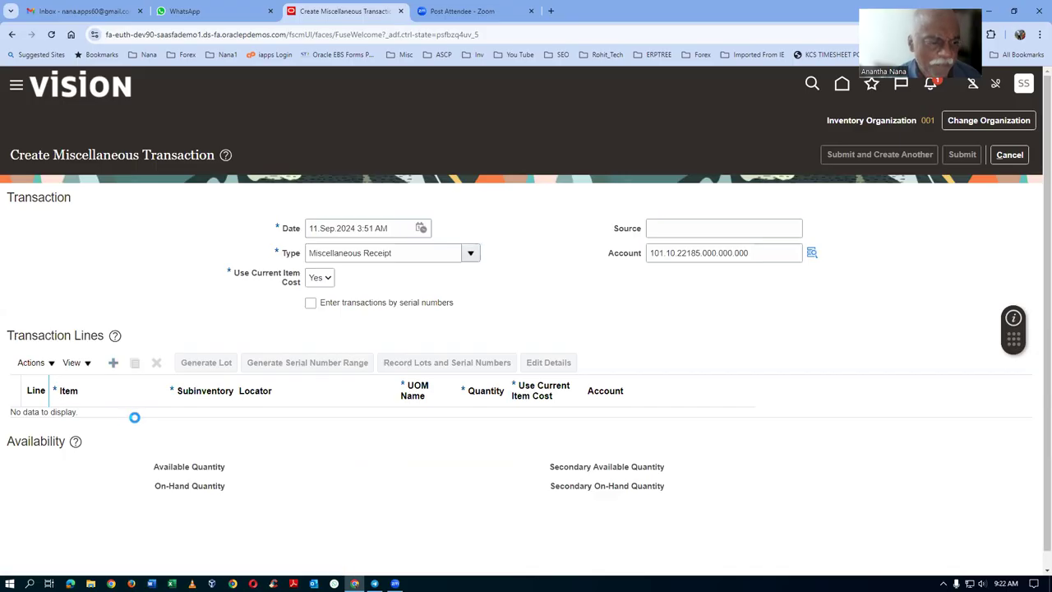
{"action": "left_click", "coordinate": [119, 422]}
{"action": "type", "text": "xyz_item_1"}
{"action": "key", "text": "Tab"}
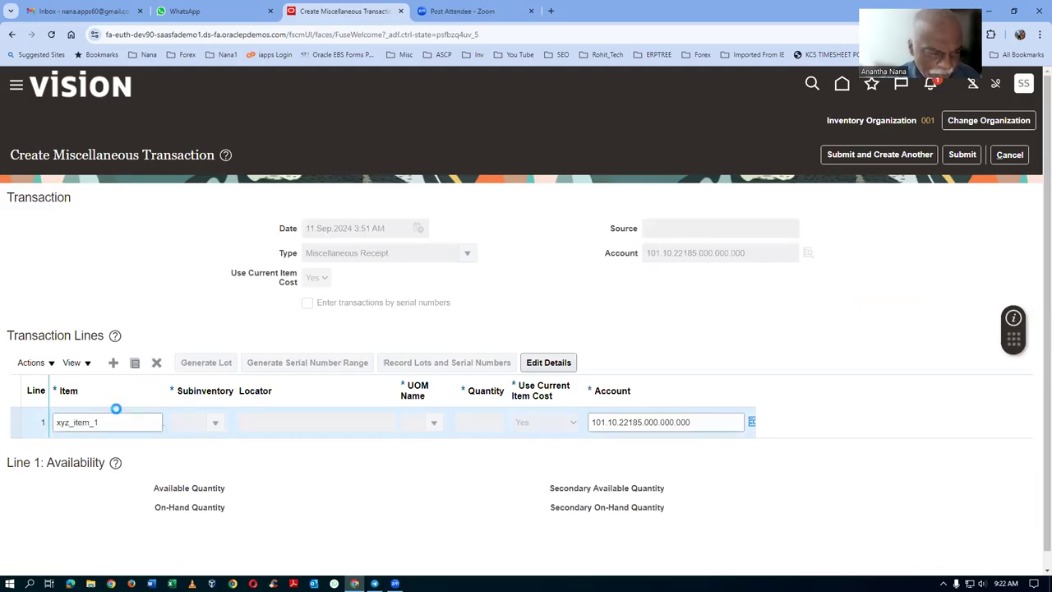
{"action": "left_click", "coordinate": [192, 423]}
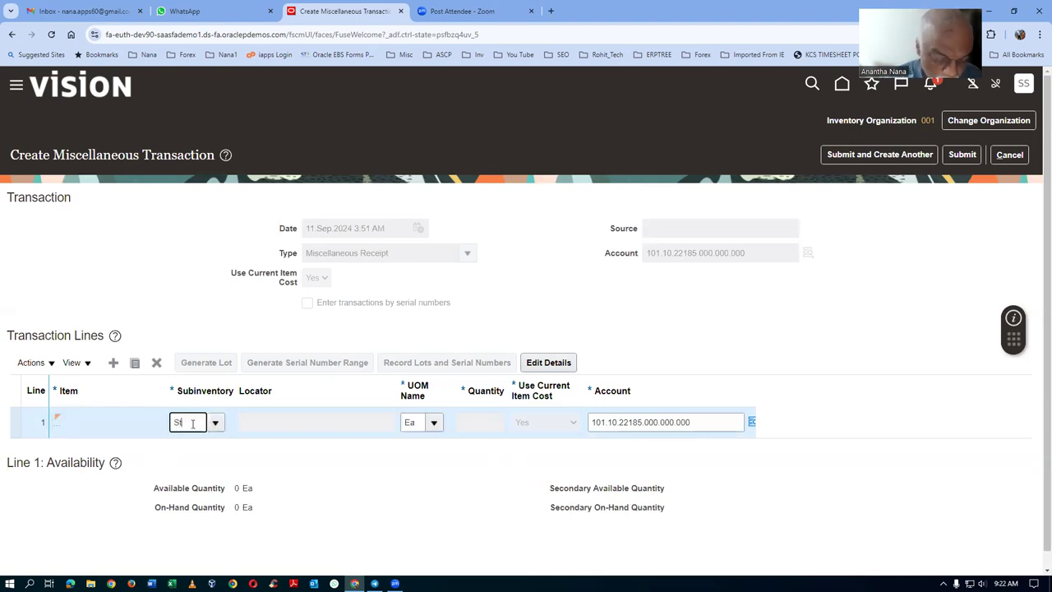
{"action": "key", "text": "Tab"}
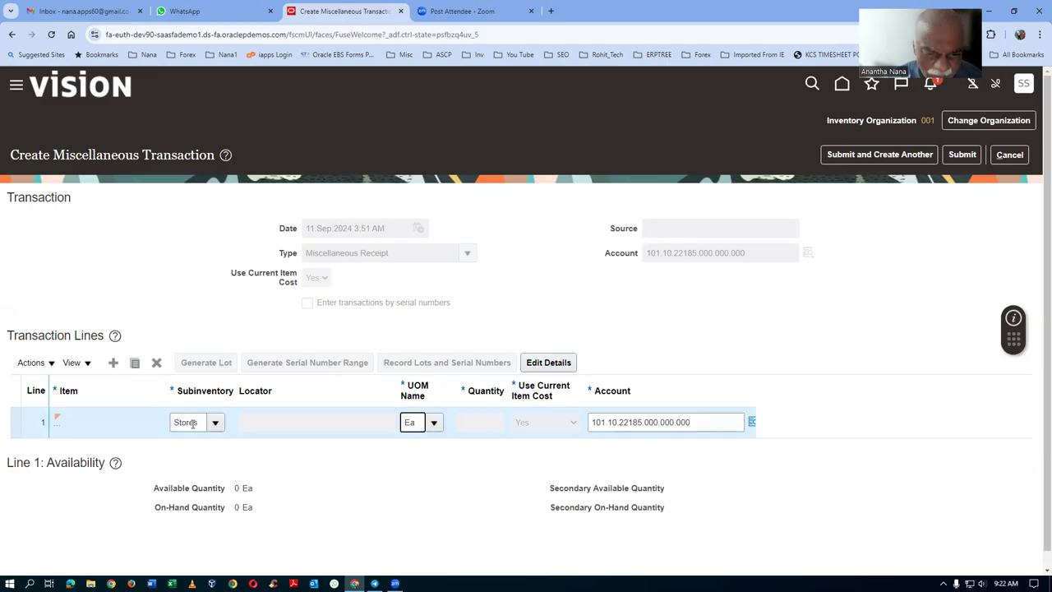
Set the line quantity to 100 and submit the miscellaneous receipt, acknowledging the confirmation
{"action": "left_click", "coordinate": [471, 420]}
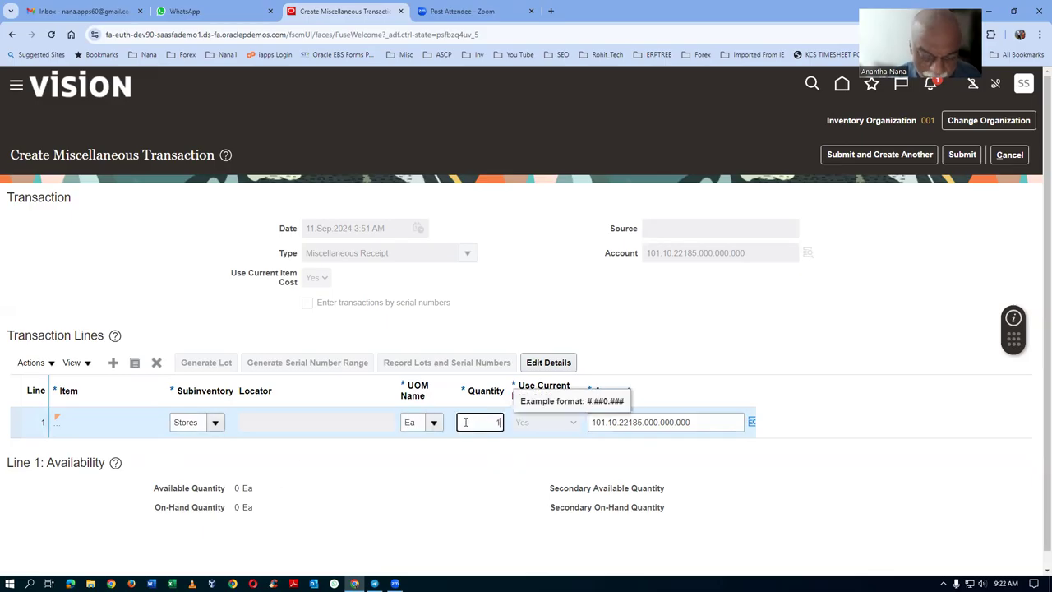
{"action": "type", "text": "100"}
{"action": "key", "text": "Tab"}
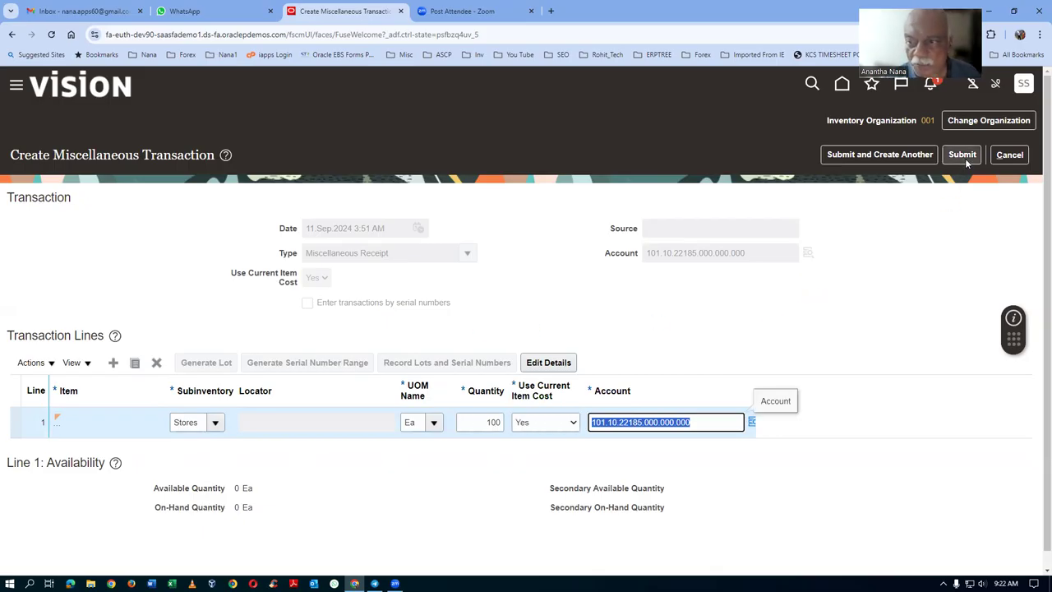
{"action": "left_click", "coordinate": [962, 154]}
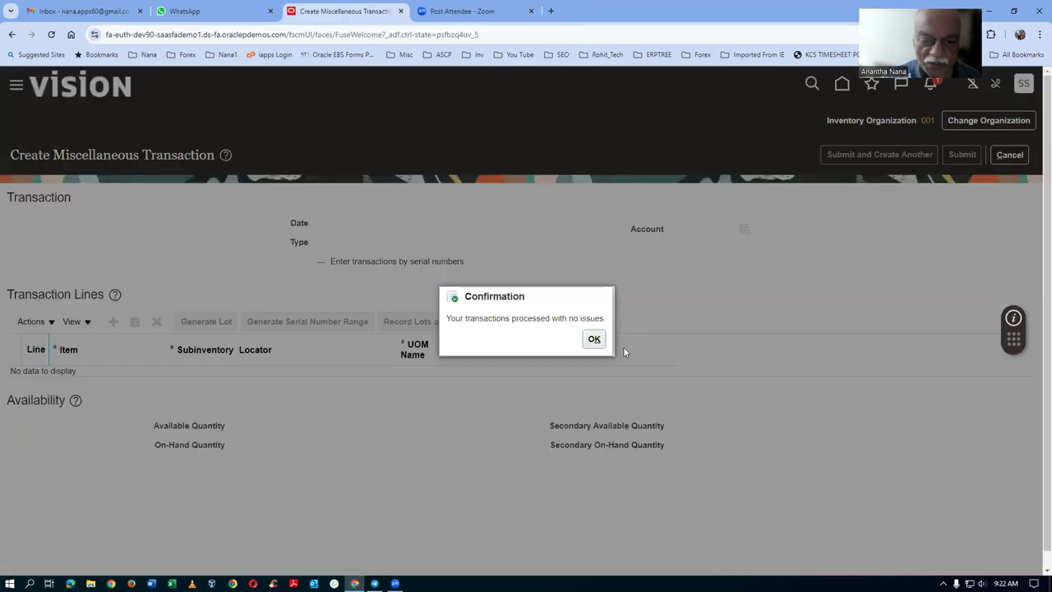
{"action": "left_click", "coordinate": [594, 339]}
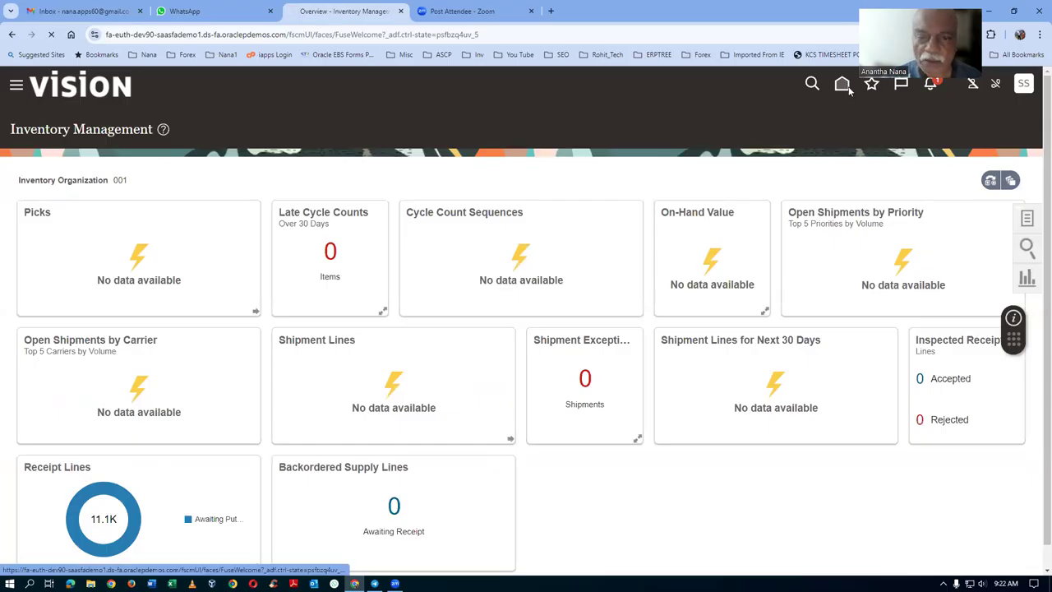
Return to the home page, open Purchase Requisitions under Procurement, and start entering a requisition line
{"action": "left_click", "coordinate": [844, 84]}
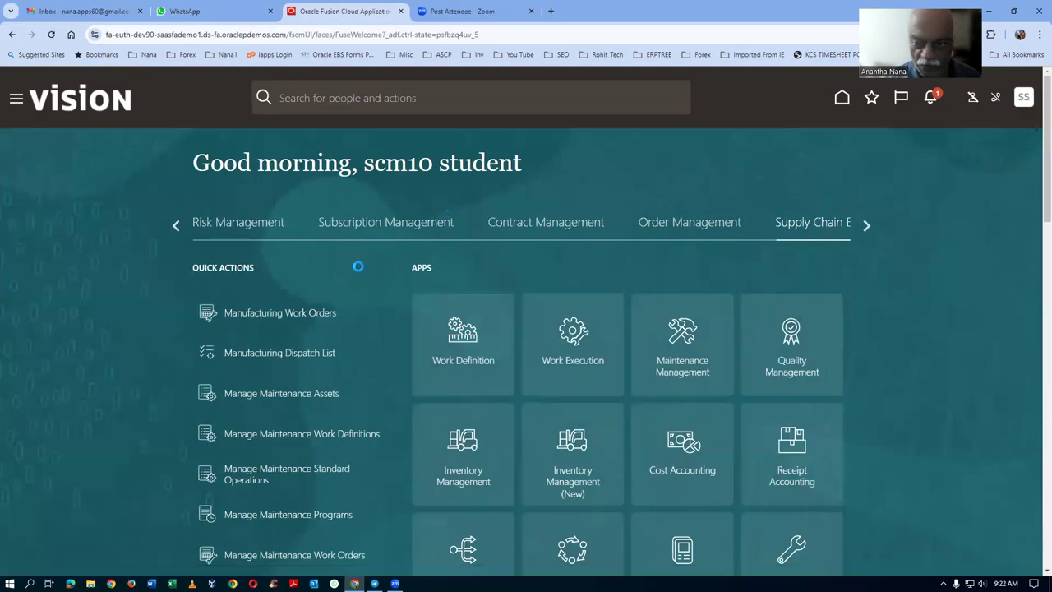
{"action": "left_click", "coordinate": [176, 224]}
{"action": "left_click", "coordinate": [176, 227]}
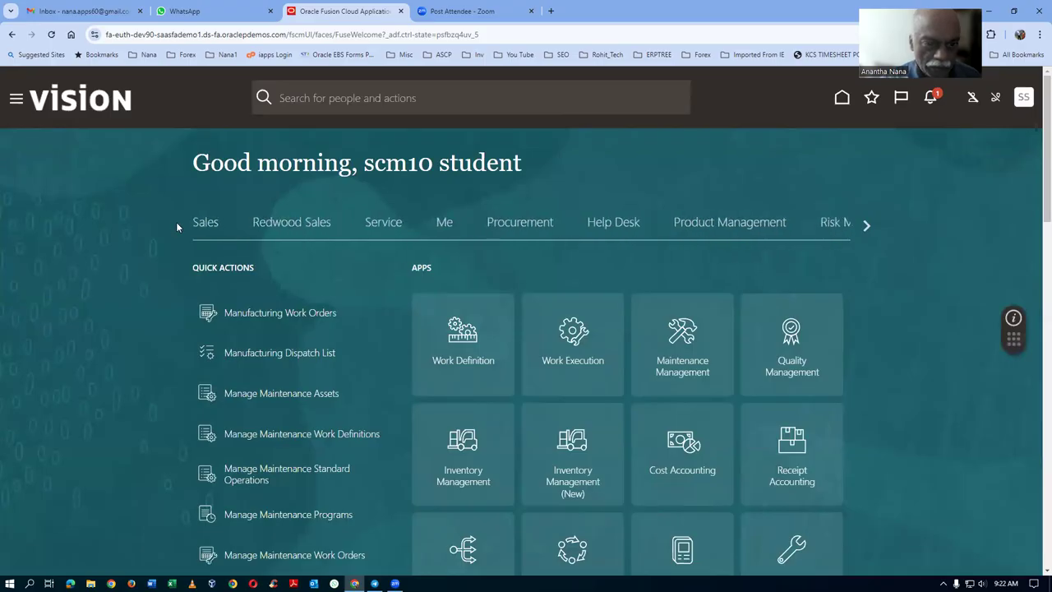
{"action": "left_click", "coordinate": [501, 229]}
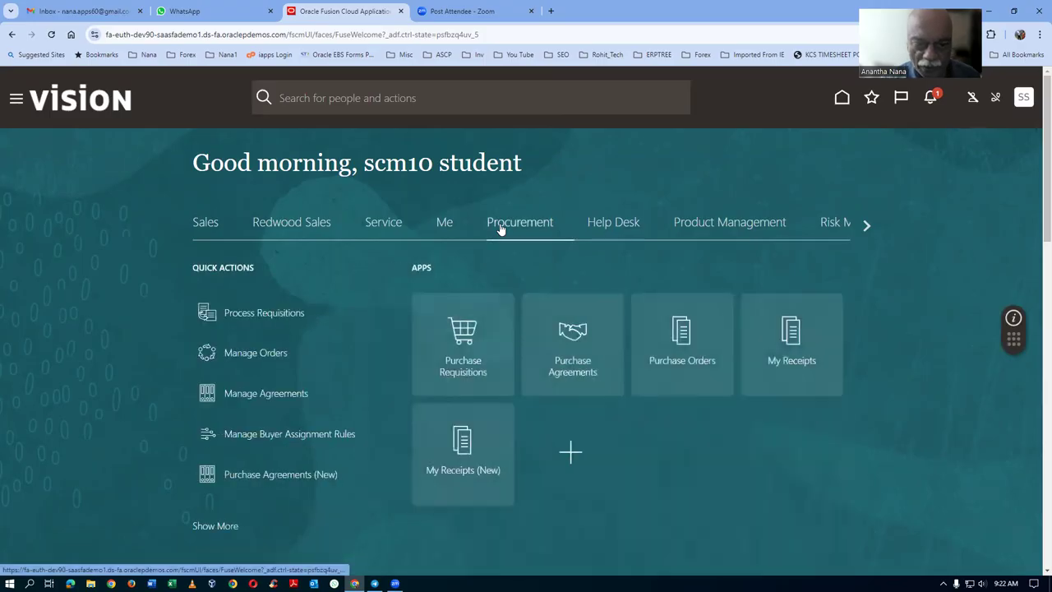
{"action": "left_click", "coordinate": [471, 374]}
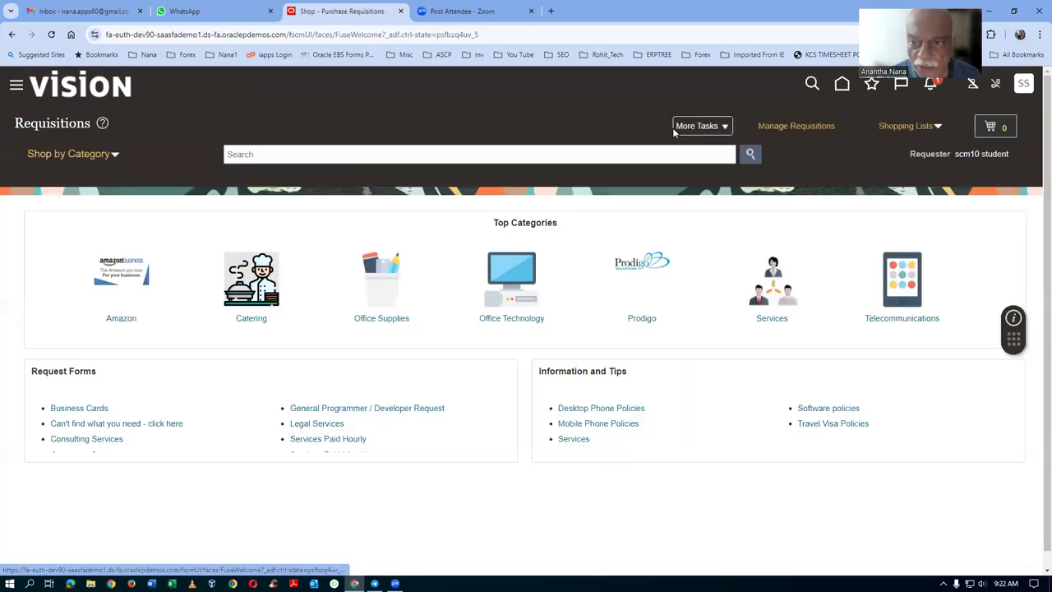
{"action": "left_click", "coordinate": [690, 125]}
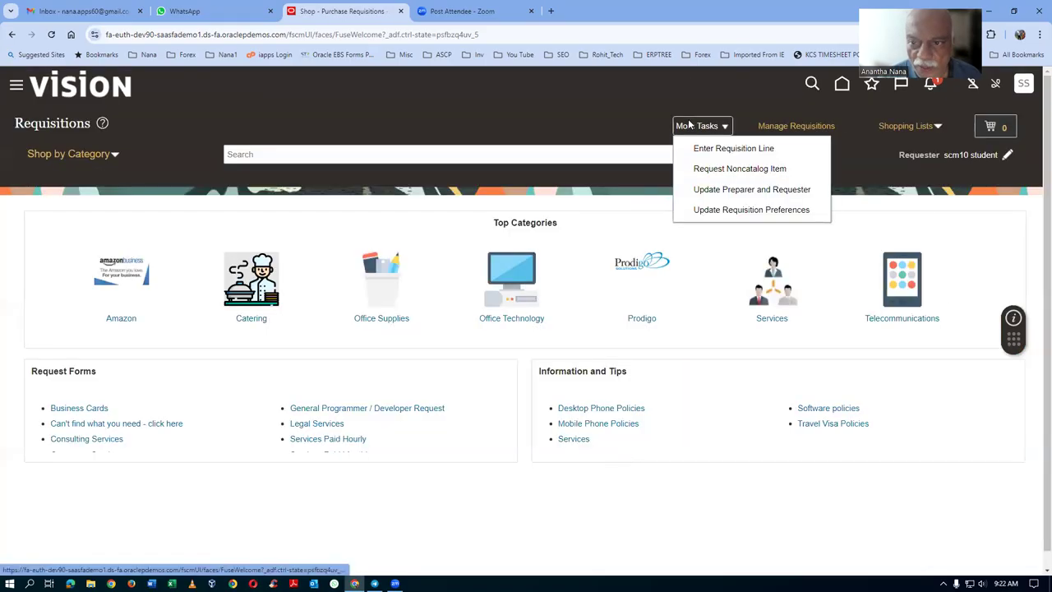
{"action": "left_click", "coordinate": [697, 148]}
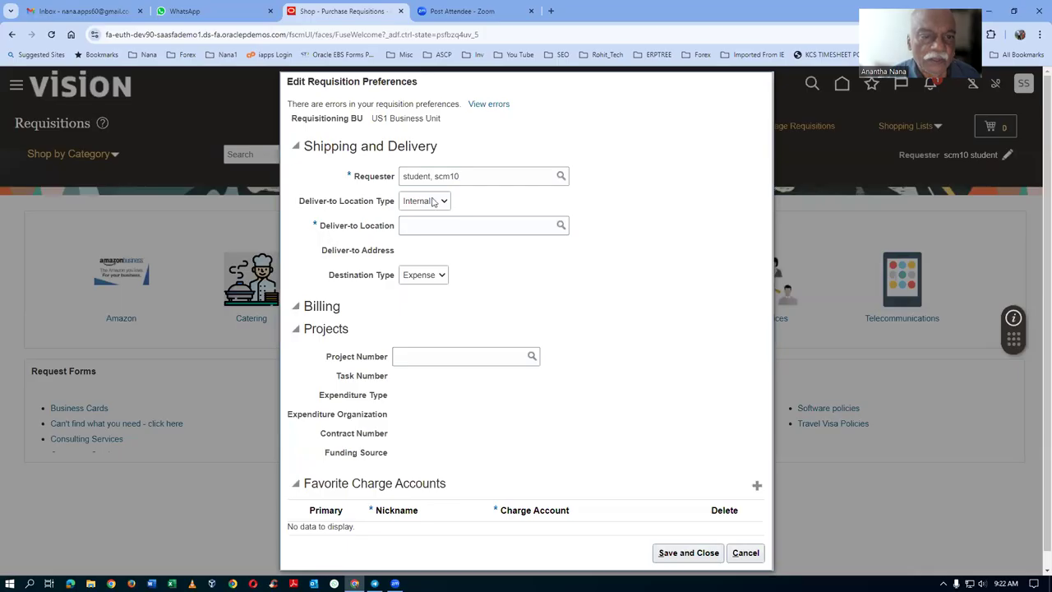
Set the requisition preferences to deliver-to location Seattle and destination type Inventory, and save them
{"action": "left_click", "coordinate": [430, 223]}
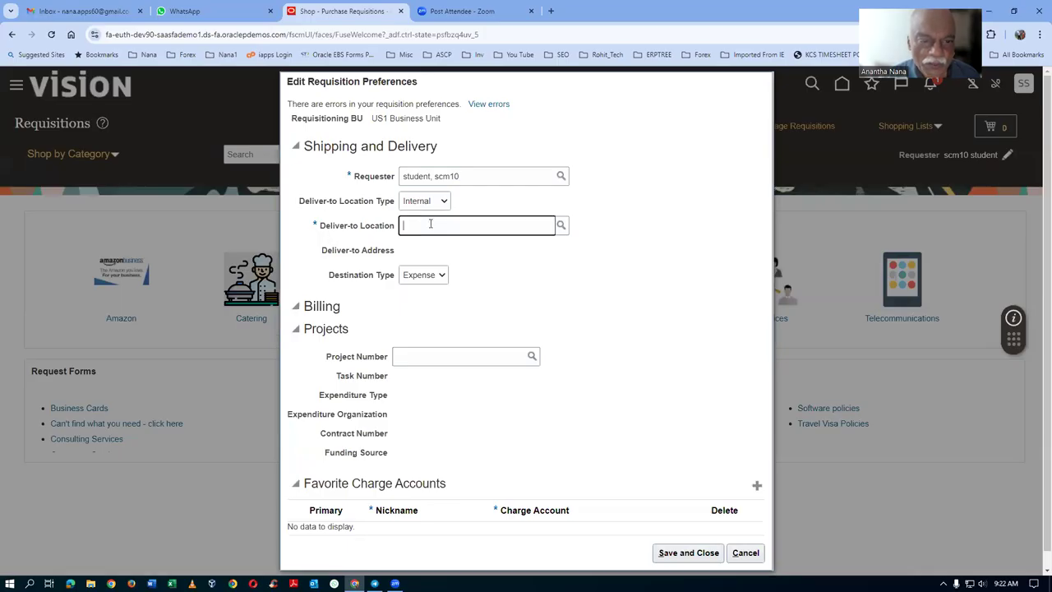
{"action": "type", "text": "Seattle"}
{"action": "key", "text": "Tab"}
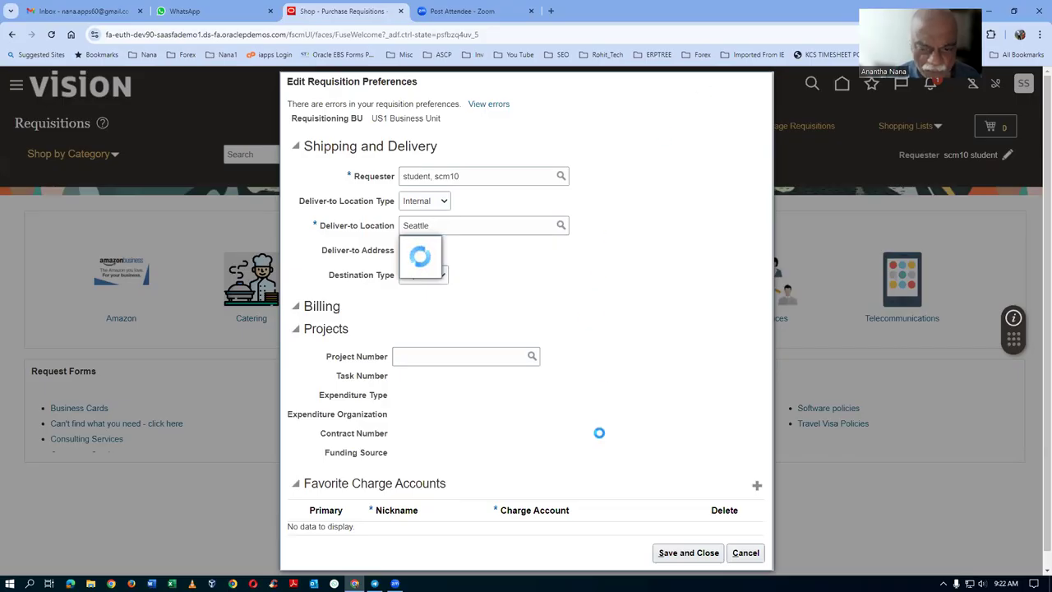
{"action": "left_click", "coordinate": [441, 275]}
{"action": "left_click", "coordinate": [439, 304]}
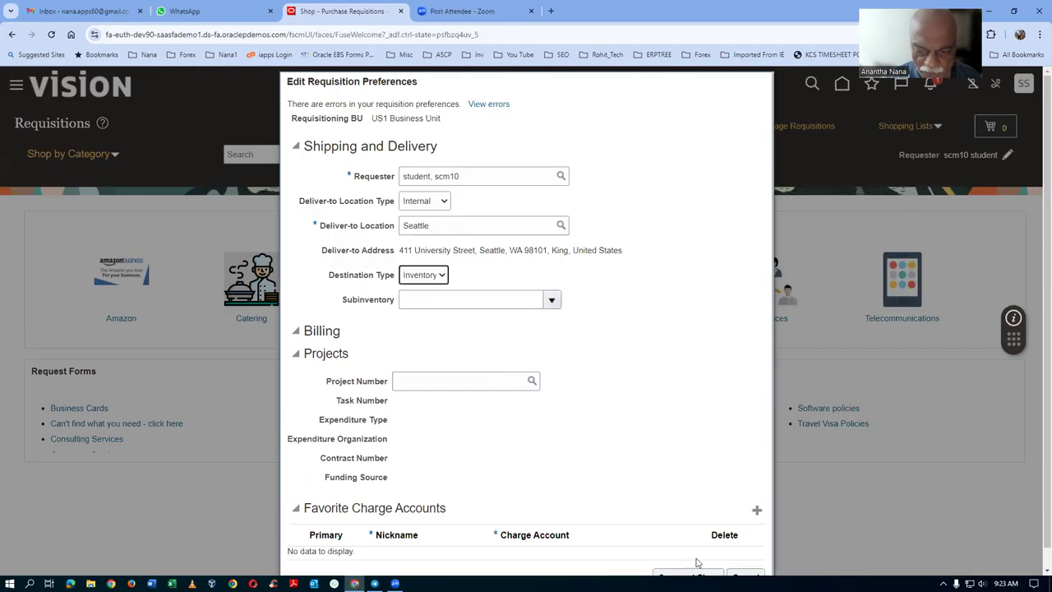
{"action": "scroll", "coordinate": [701, 554], "scroll_direction": "down", "scroll_amount": 1}
{"action": "left_click", "coordinate": [684, 556]}
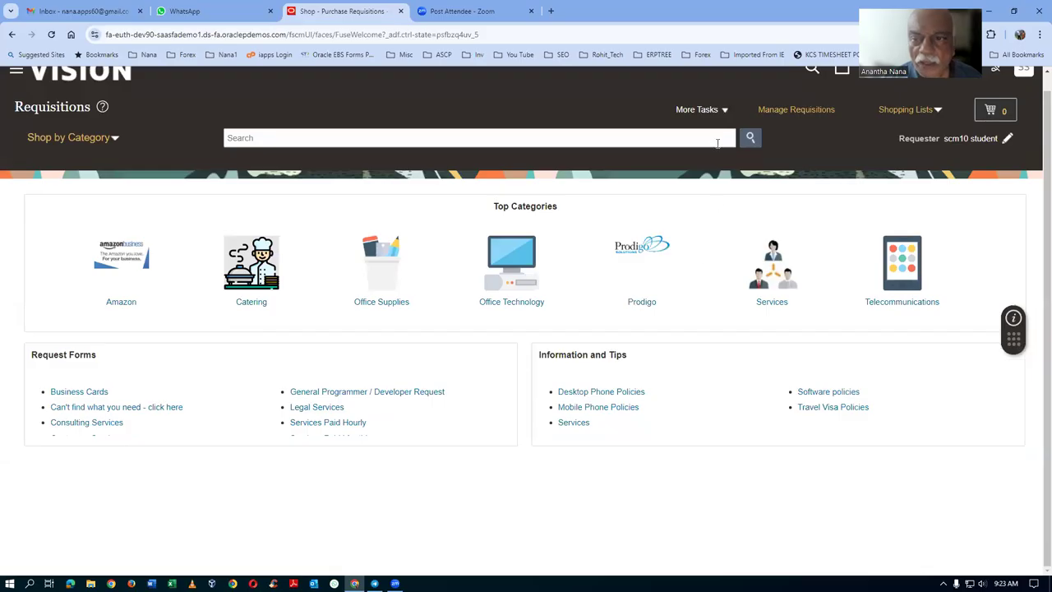
Start a new requisition line and enter xyz_item_1 as its item
{"action": "left_click", "coordinate": [696, 112]}
{"action": "left_click", "coordinate": [698, 133]}
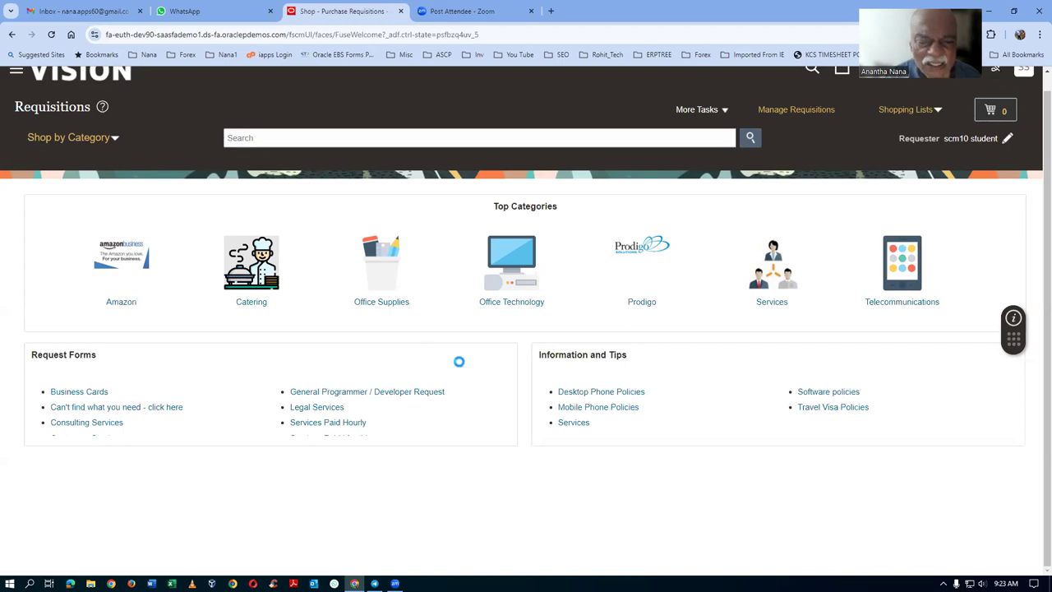
{"action": "left_click", "coordinate": [219, 205]}
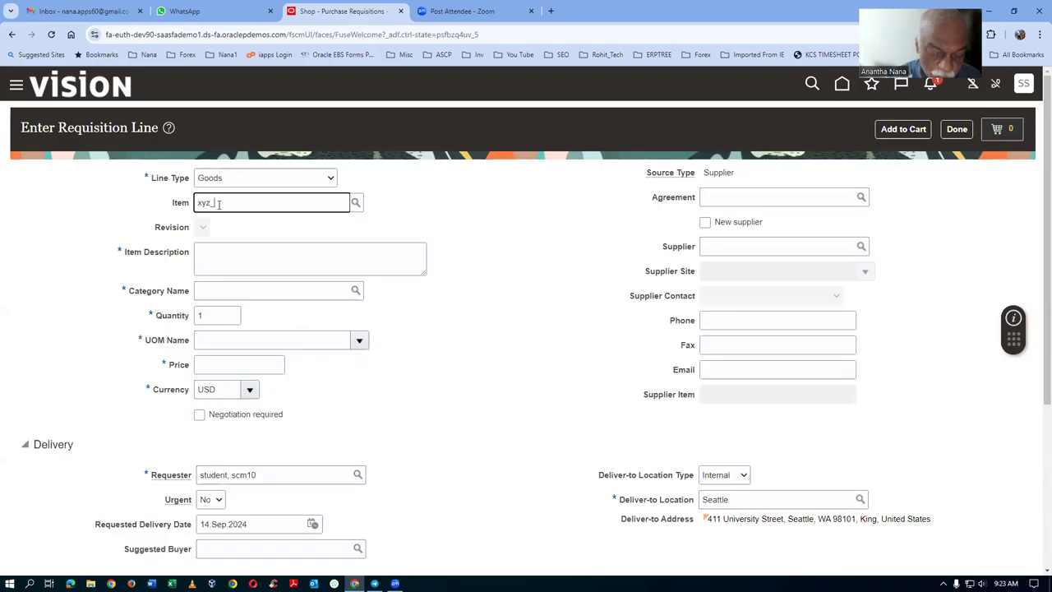
{"action": "type", "text": "xyz_item_1"}
{"action": "key", "text": "Tab"}
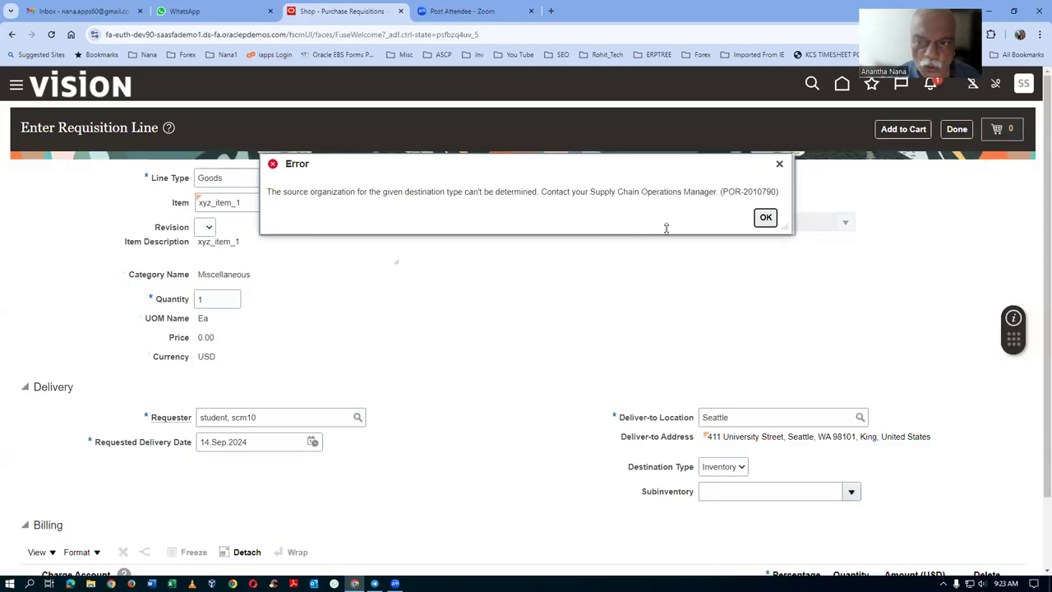
Dismiss the source organization error and change the requisition line's source type to Supplier
{"action": "left_click", "coordinate": [765, 218]}
{"action": "left_click", "coordinate": [718, 179]}
{"action": "left_click", "coordinate": [718, 204]}
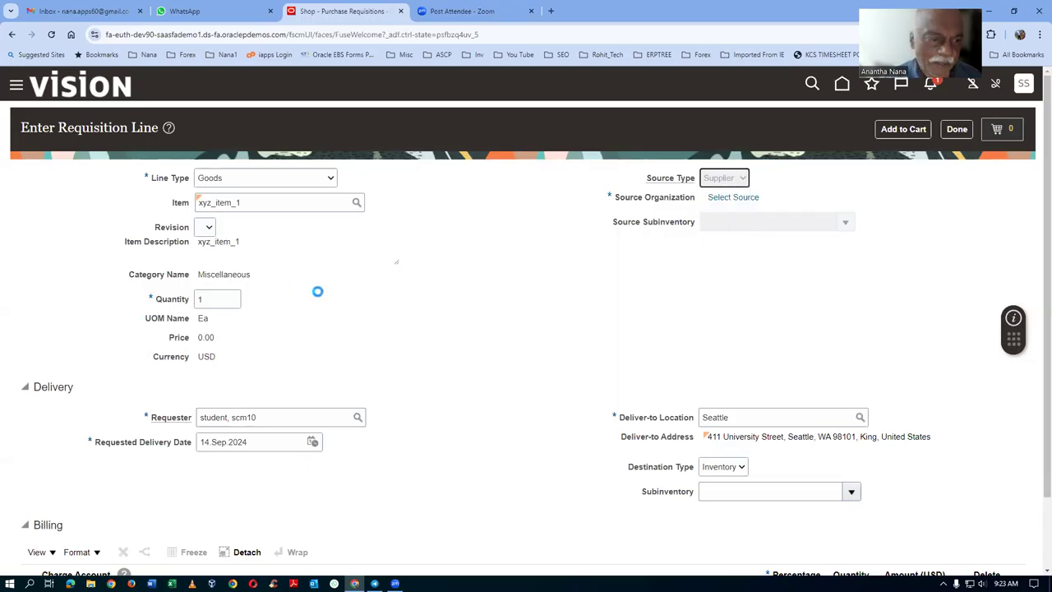
Set the xyz_item_1 line's price to 10 and quantity to 5, and add it to the cart
{"action": "left_click", "coordinate": [226, 359]}
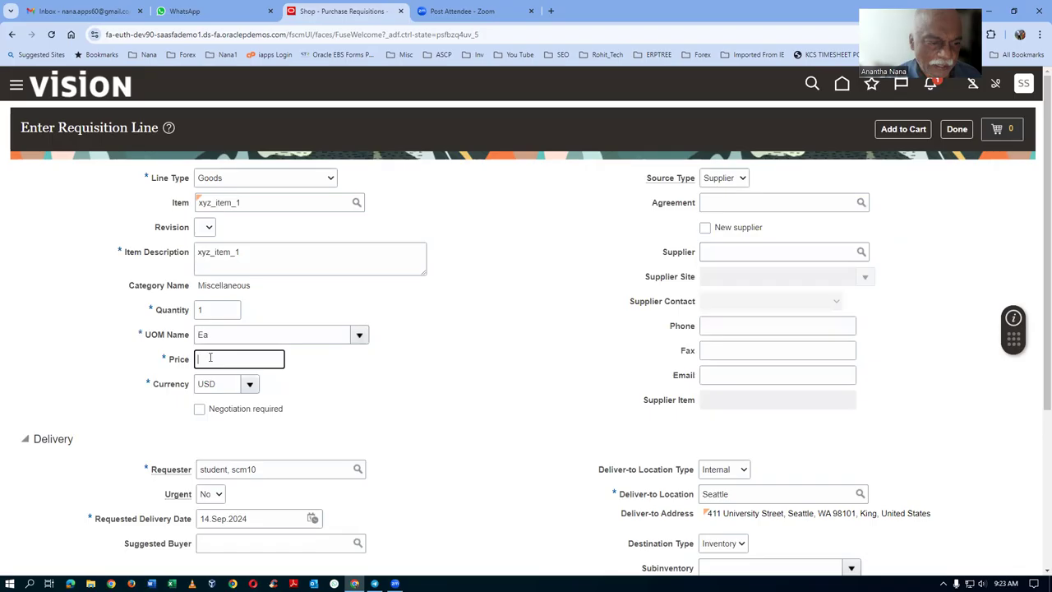
{"action": "type", "text": "10"}
{"action": "key", "text": "Tab"}
{"action": "left_click", "coordinate": [208, 310]}
{"action": "type", "text": "5"}
{"action": "key", "text": "Tab"}
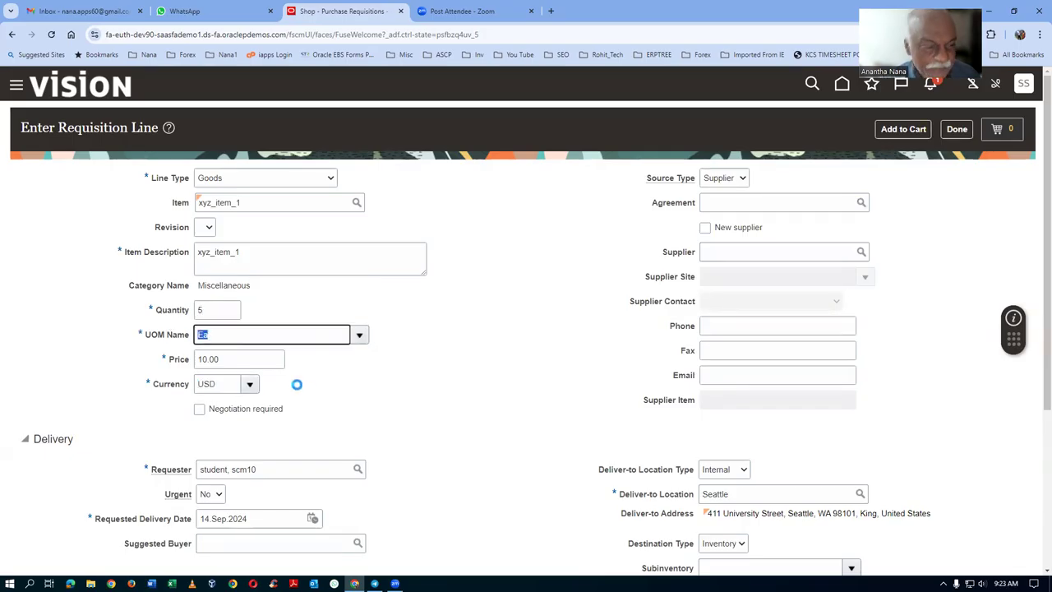
{"action": "left_click", "coordinate": [903, 129]}
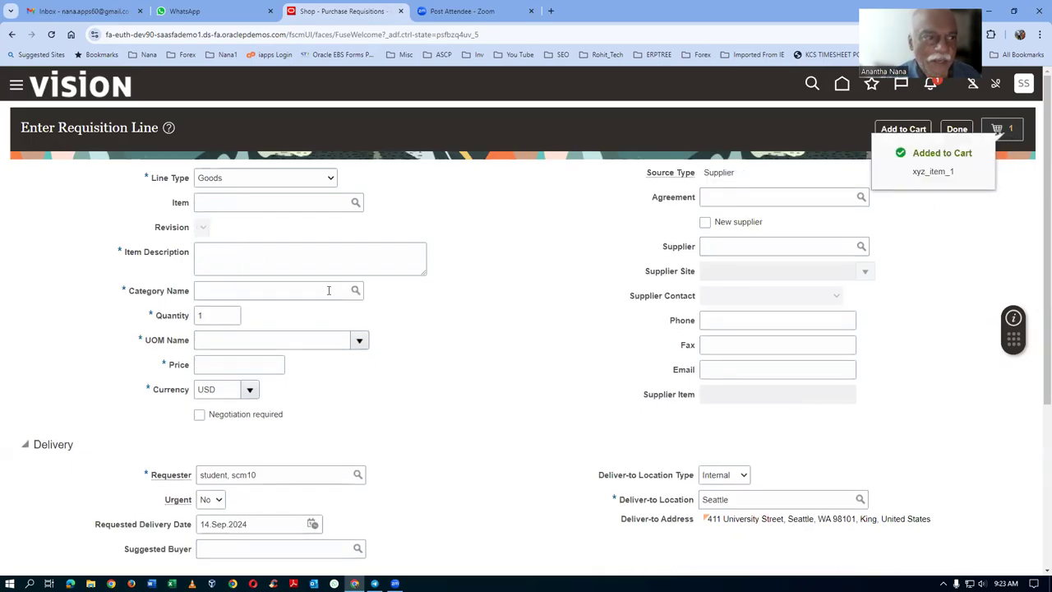
Try to open the shopping cart from the blank requisition line and dismiss the required-value errors
{"action": "left_click", "coordinate": [1013, 134]}
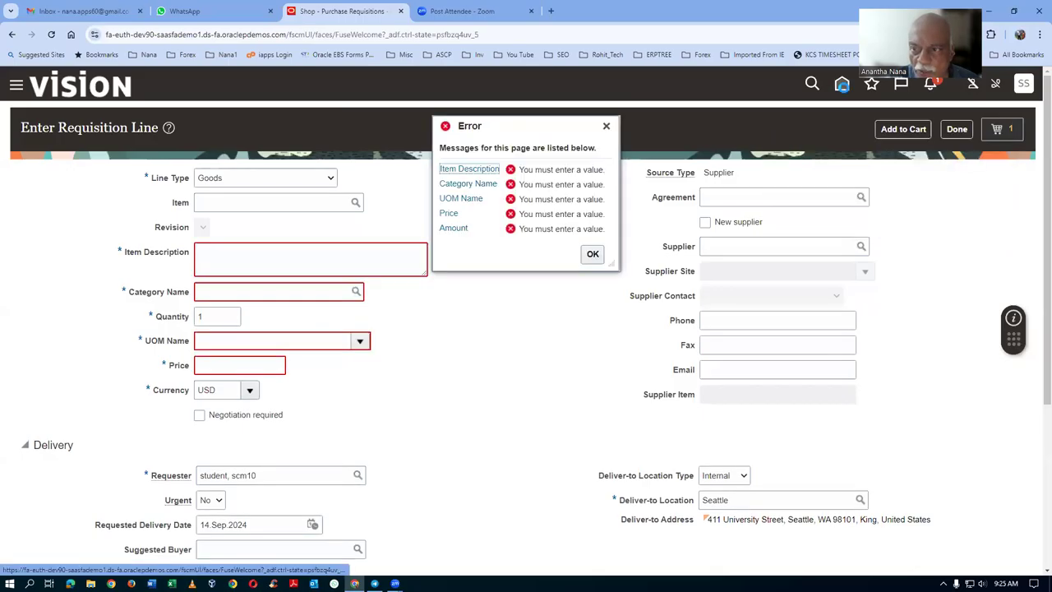
{"action": "left_click", "coordinate": [591, 254]}
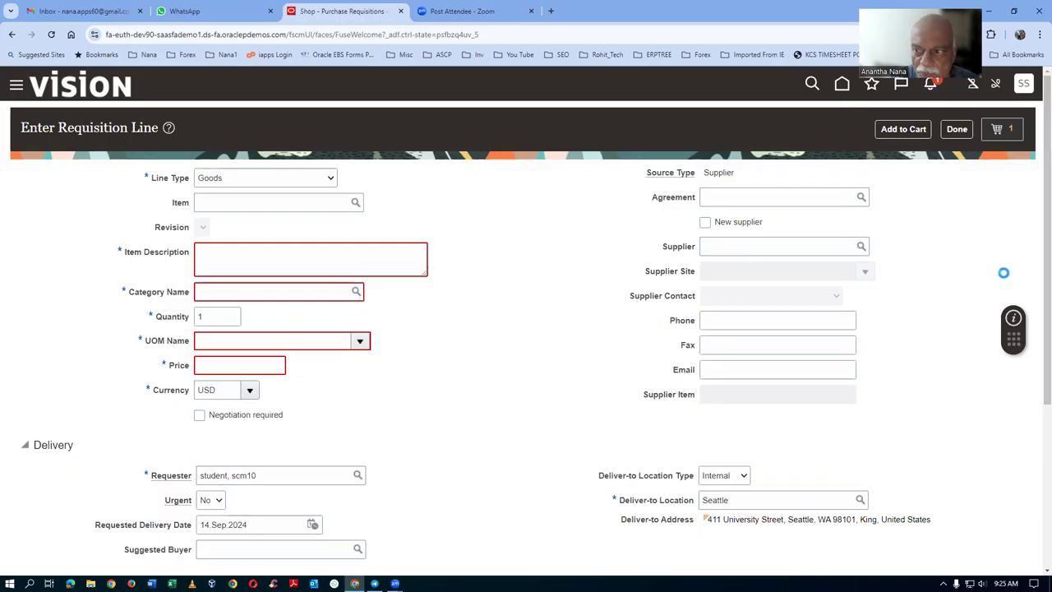
{"action": "scroll", "coordinate": [1037, 386], "scroll_direction": "down", "scroll_amount": 3}
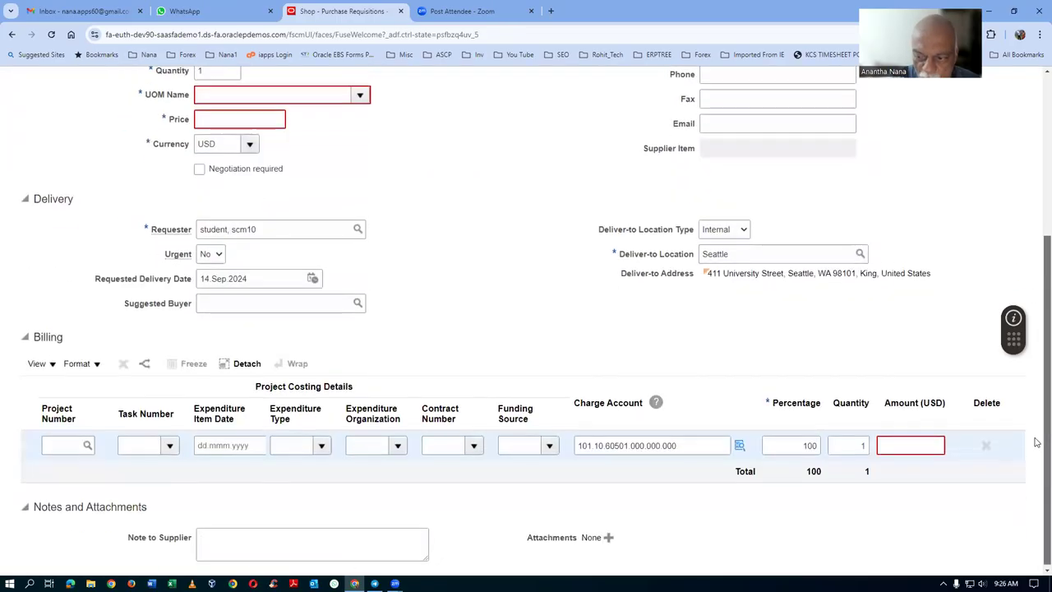
{"action": "scroll", "coordinate": [1036, 441], "scroll_direction": "up", "scroll_amount": 5}
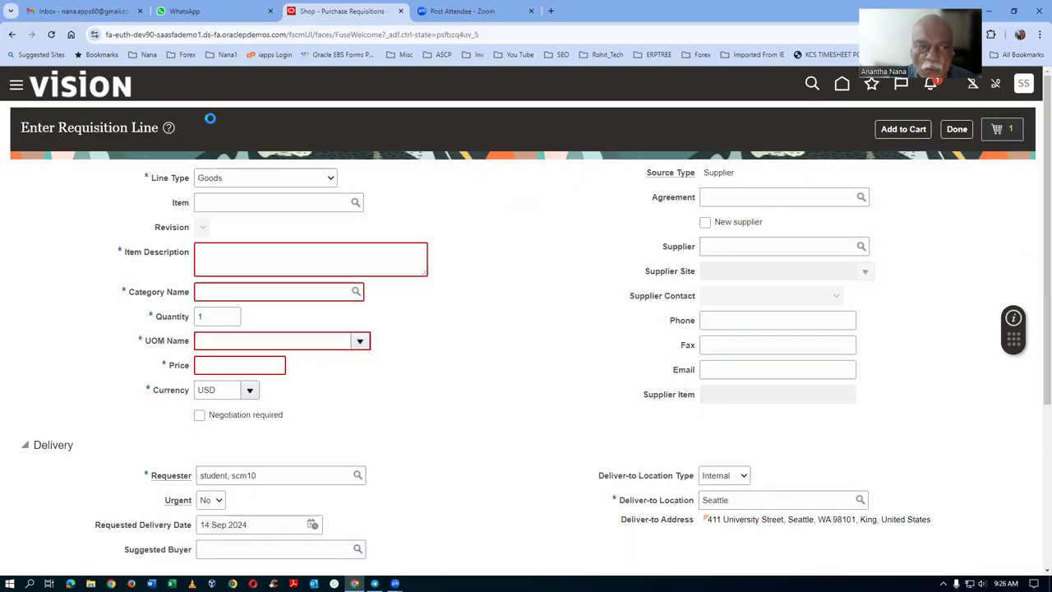
Trim the state parameter off the end of the page address and load it to return to the home page
{"action": "left_click", "coordinate": [219, 34]}
{"action": "left_click", "coordinate": [619, 30]}
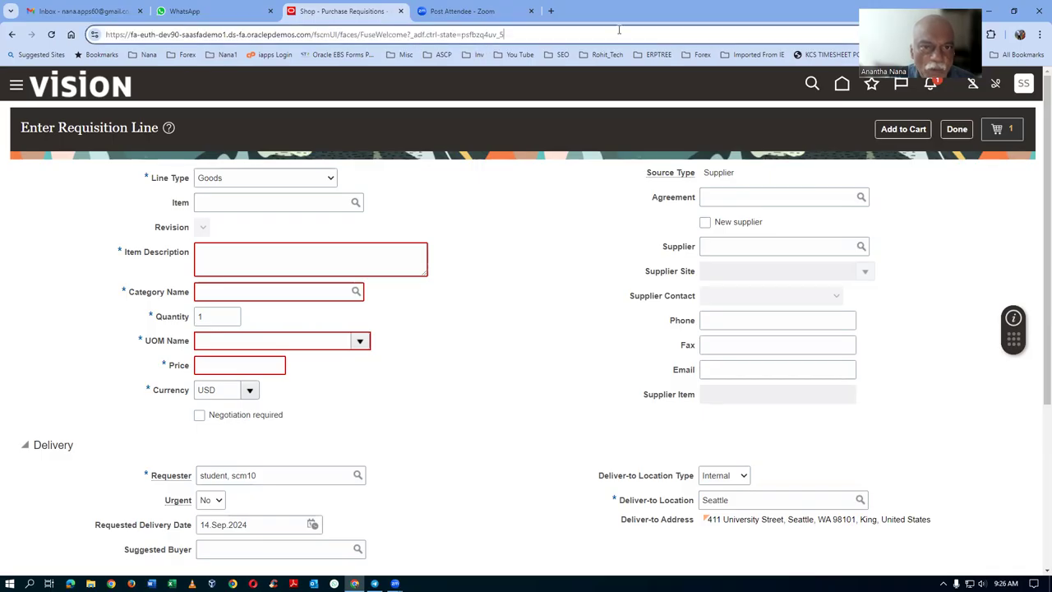
{"action": "key", "text": "BackSpace"}
{"action": "key", "text": "BackSpace"}
{"action": "key", "text": "BackSpace"}
{"action": "key", "text": "BackSpace"}
{"action": "key", "text": "BackSpace"}
{"action": "key", "text": "BackSpace"}
{"action": "key", "text": "BackSpace"}
{"action": "key", "text": "BackSpace"}
{"action": "key", "text": "BackSpace"}
{"action": "key", "text": "BackSpace"}
{"action": "key", "text": "BackSpace"}
{"action": "key", "text": "BackSpace"}
{"action": "key", "text": "BackSpace"}
{"action": "key", "text": "BackSpace"}
{"action": "key", "text": "BackSpace"}
{"action": "key", "text": "BackSpace"}
{"action": "key", "text": "BackSpace"}
{"action": "key", "text": "BackSpace"}
{"action": "key", "text": "BackSpace"}
{"action": "key", "text": "BackSpace"}
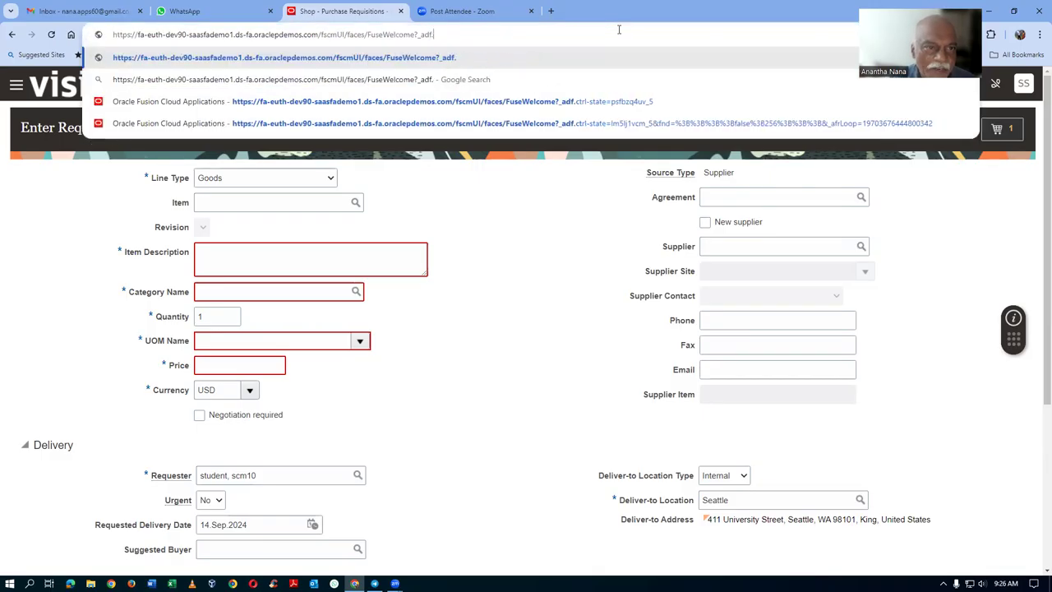
{"action": "key", "text": "Return"}
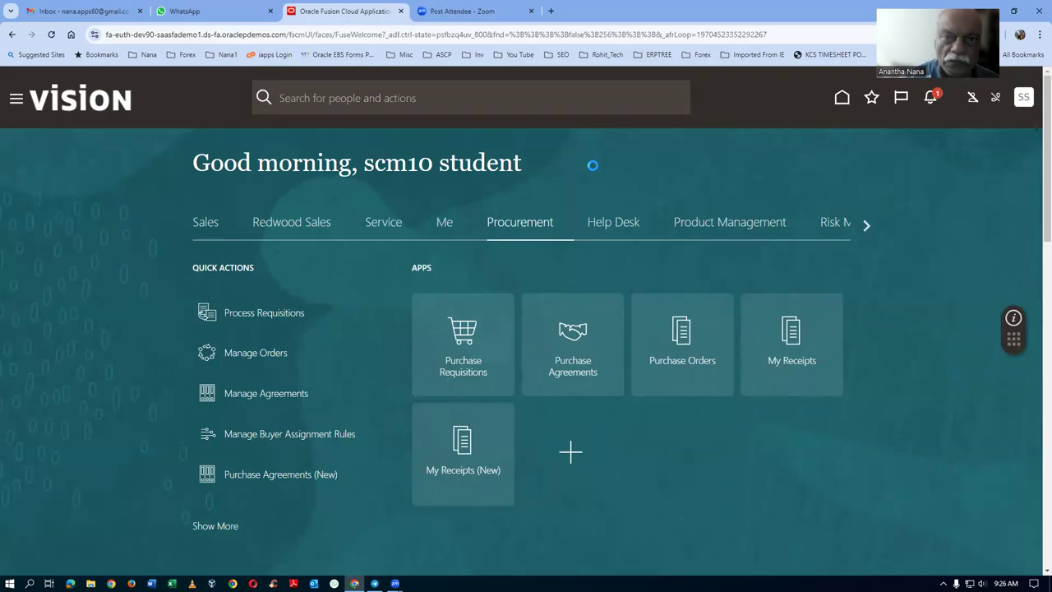
Duplicate the home page in a second browser tab and return to the purchase requisitions page
{"action": "right_click", "coordinate": [328, 10]}
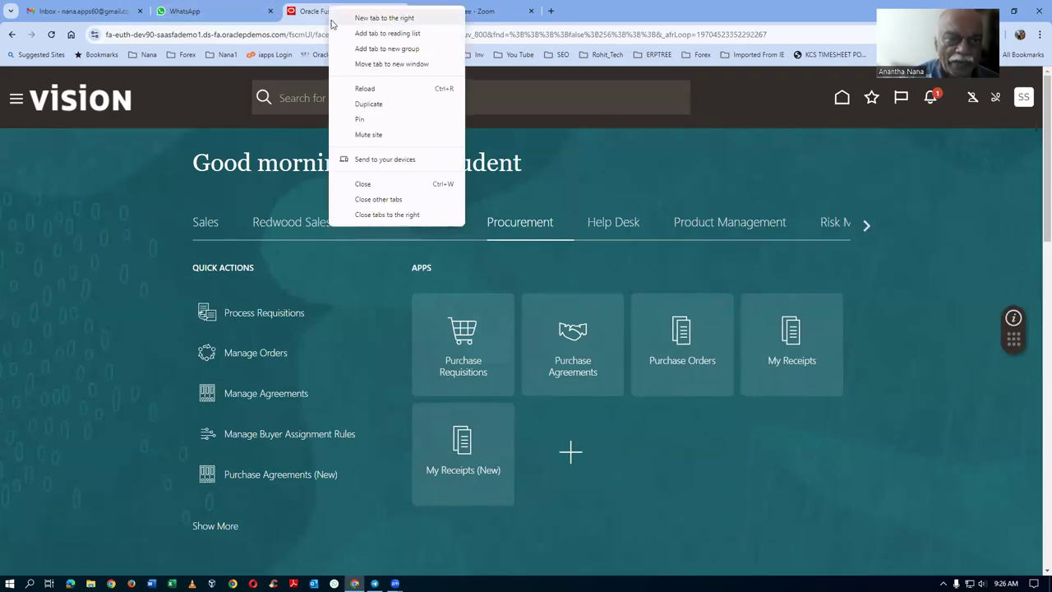
{"action": "left_click", "coordinate": [344, 104]}
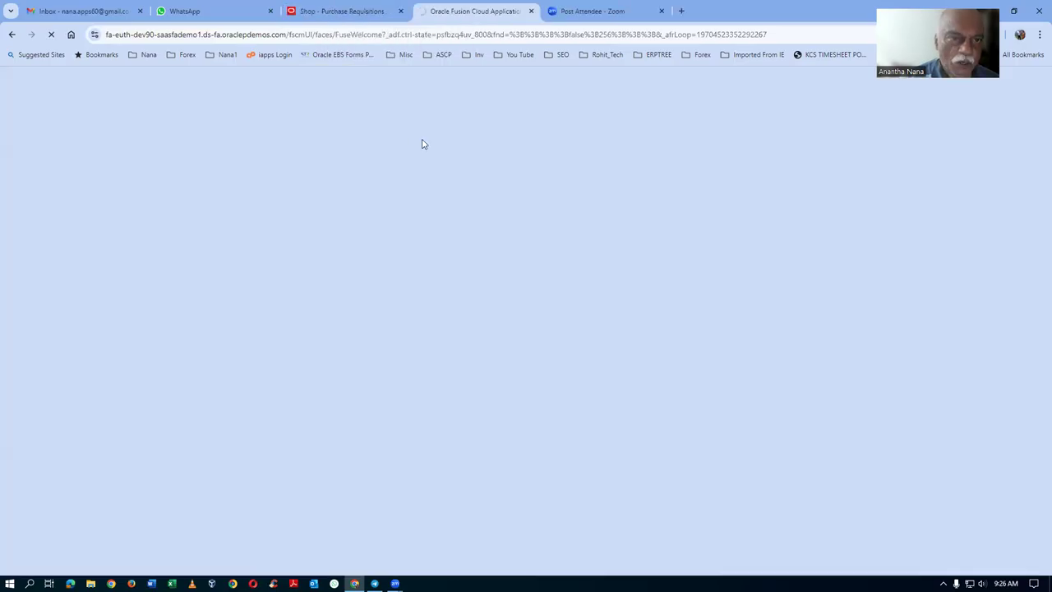
{"action": "left_click", "coordinate": [344, 11]}
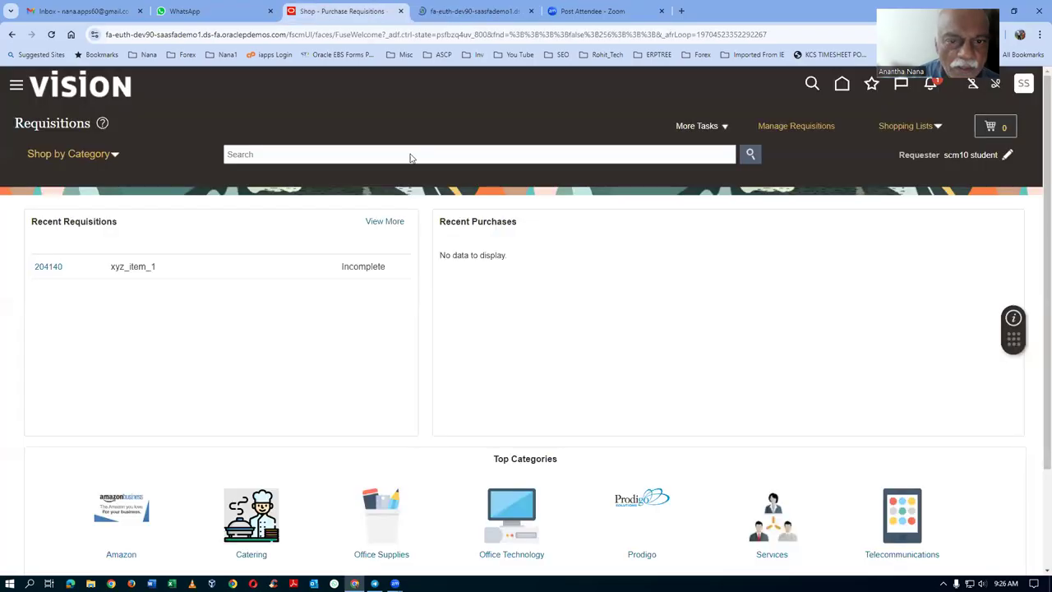
Start a new requisition line and enter xyz_item_2 as its item
{"action": "left_click", "coordinate": [695, 126]}
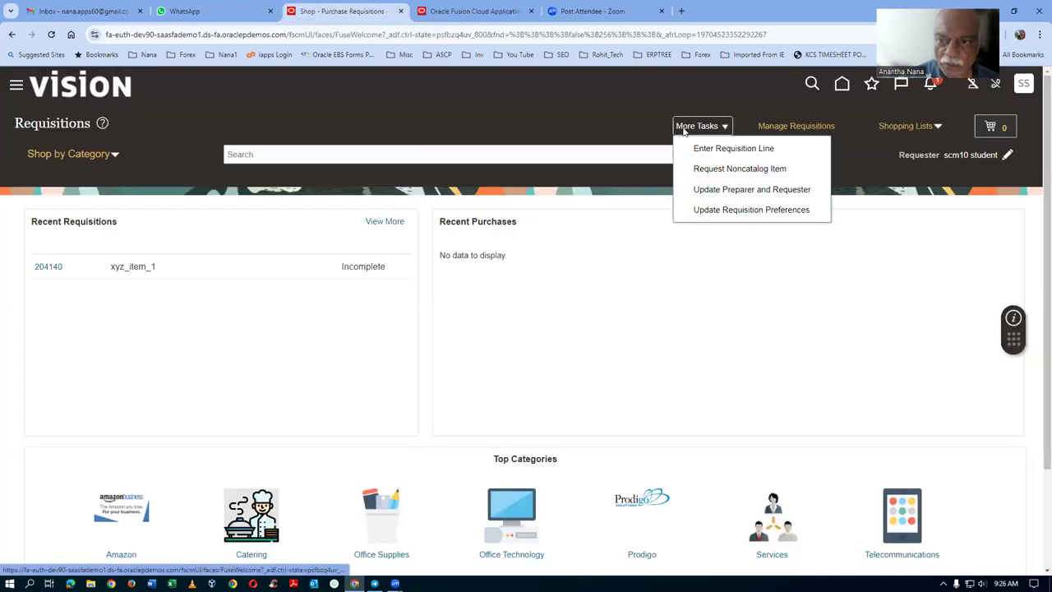
{"action": "left_click", "coordinate": [697, 149]}
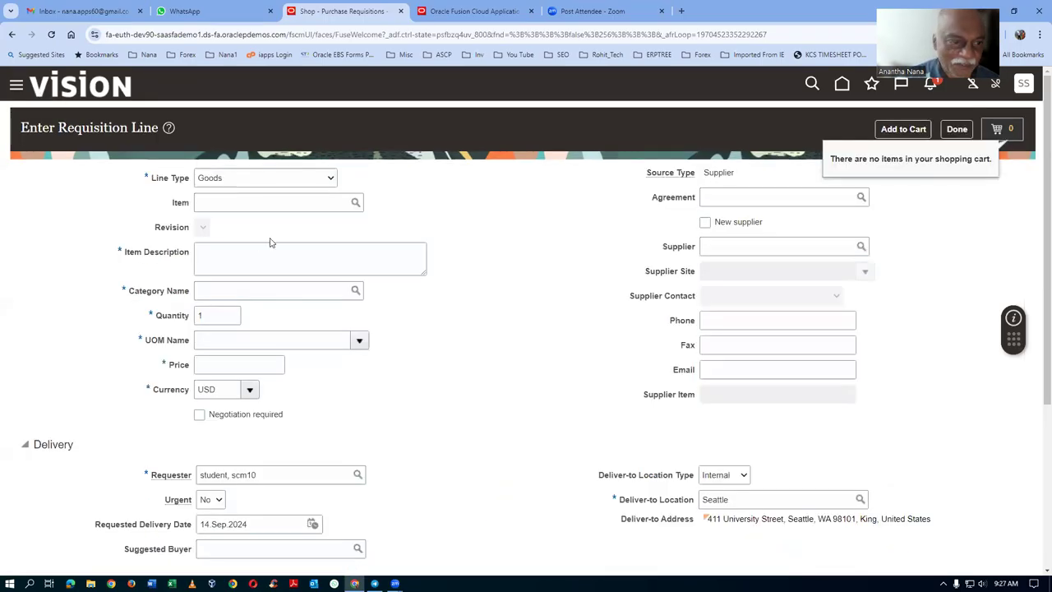
{"action": "left_click", "coordinate": [242, 201]}
{"action": "type", "text": "xy"}
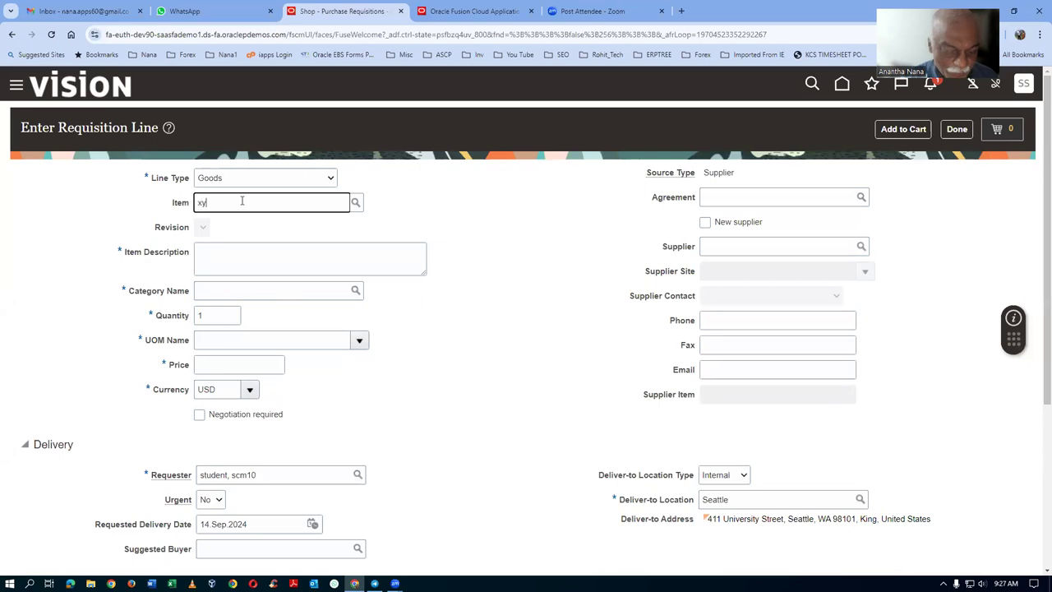
{"action": "type", "text": "z_item_2"}
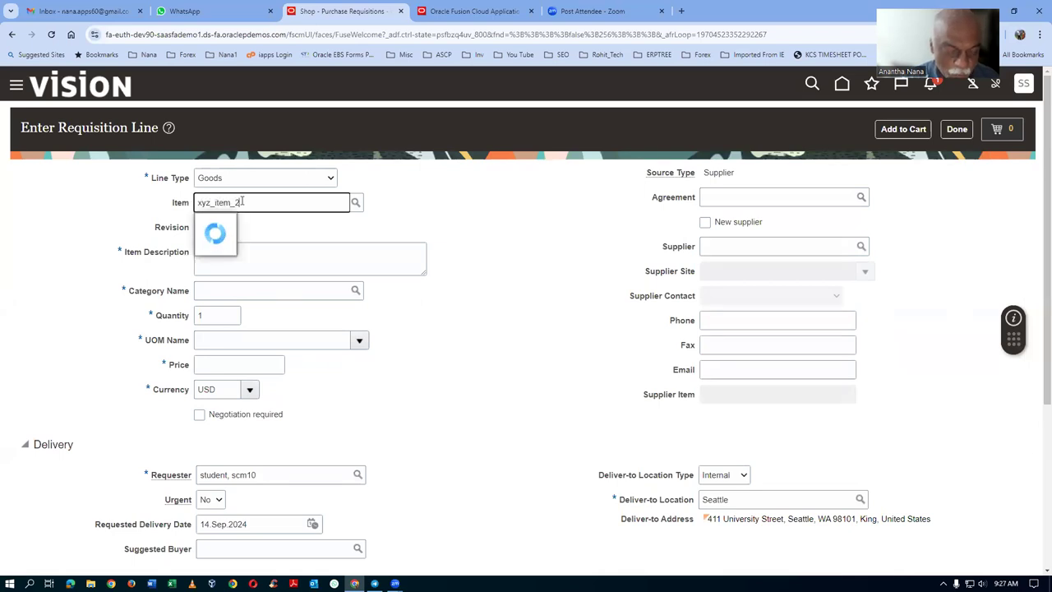
{"action": "key", "text": "Tab"}
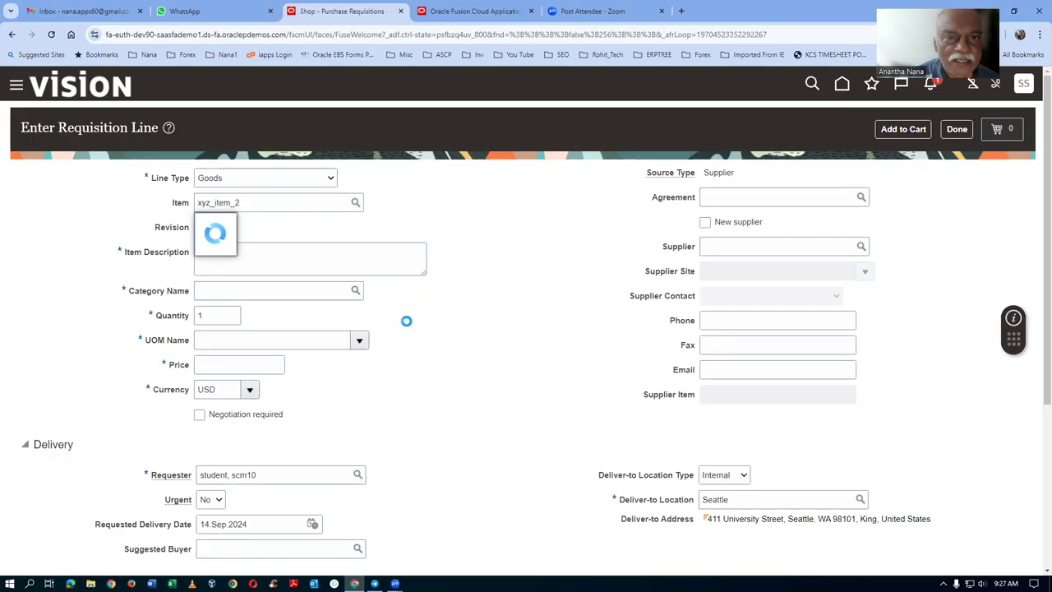
Open the Purchase Orders work area in the duplicated home page
{"action": "left_click", "coordinate": [472, 11]}
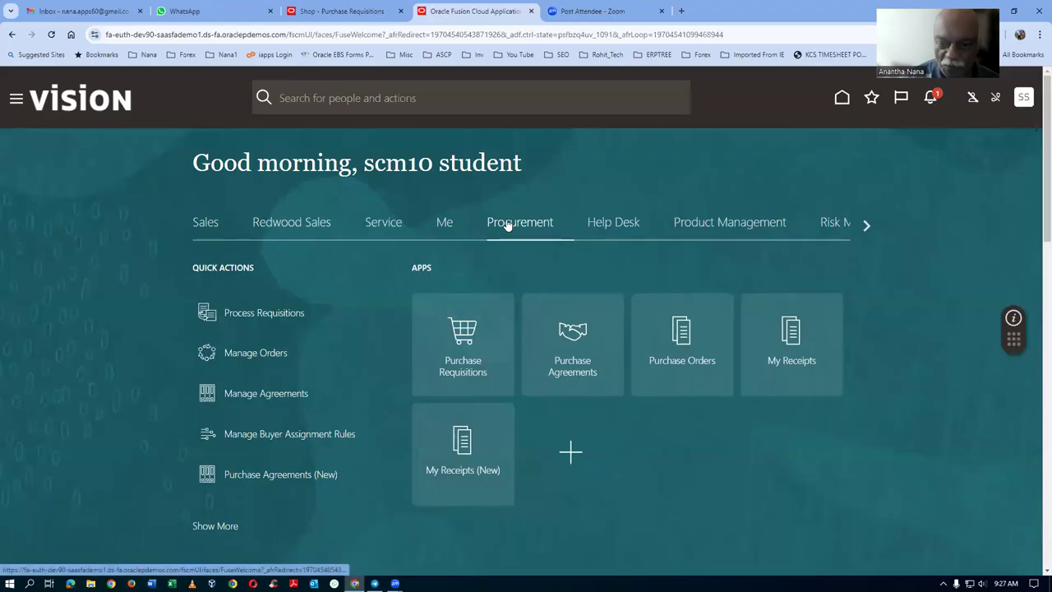
{"action": "left_click", "coordinate": [693, 370]}
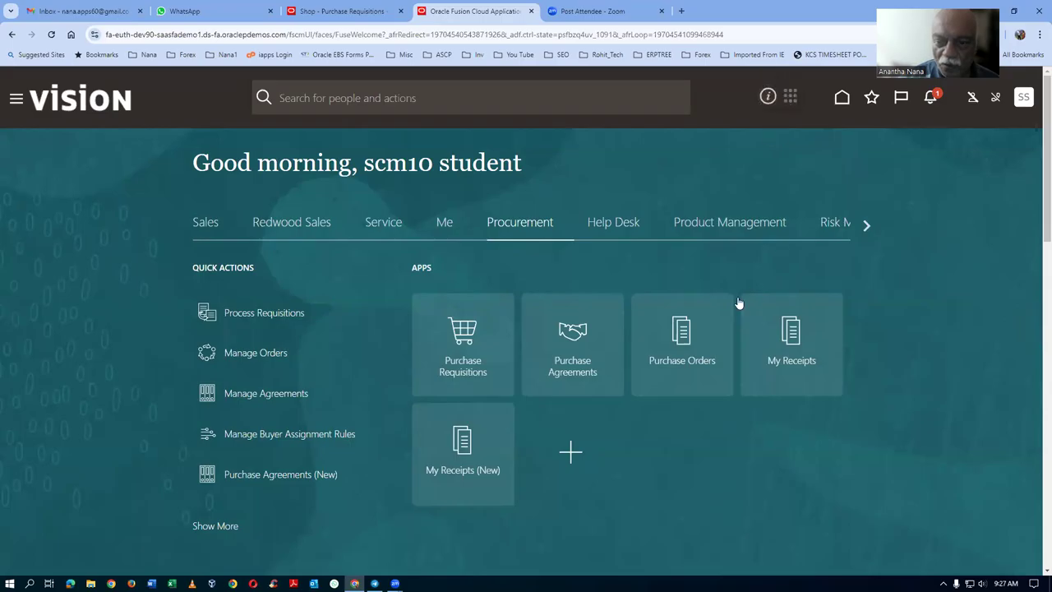
Return to the requisition line, dismiss the source organization error and set the xyz_item_2 line's source type to Supplier
{"action": "left_click", "coordinate": [337, 12]}
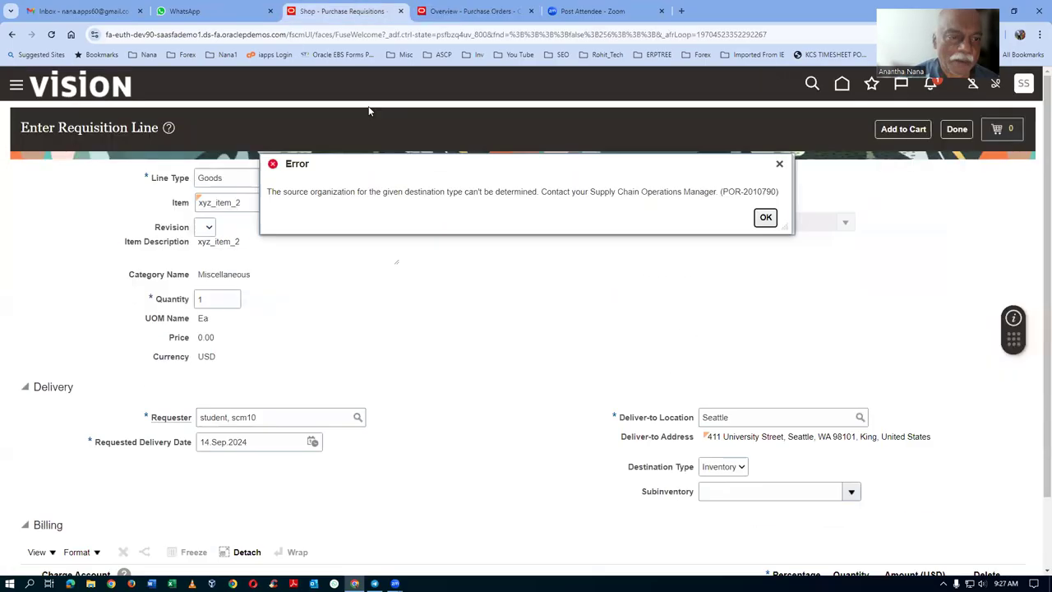
{"action": "left_click", "coordinate": [765, 217]}
{"action": "left_click", "coordinate": [725, 180]}
{"action": "left_click", "coordinate": [718, 208]}
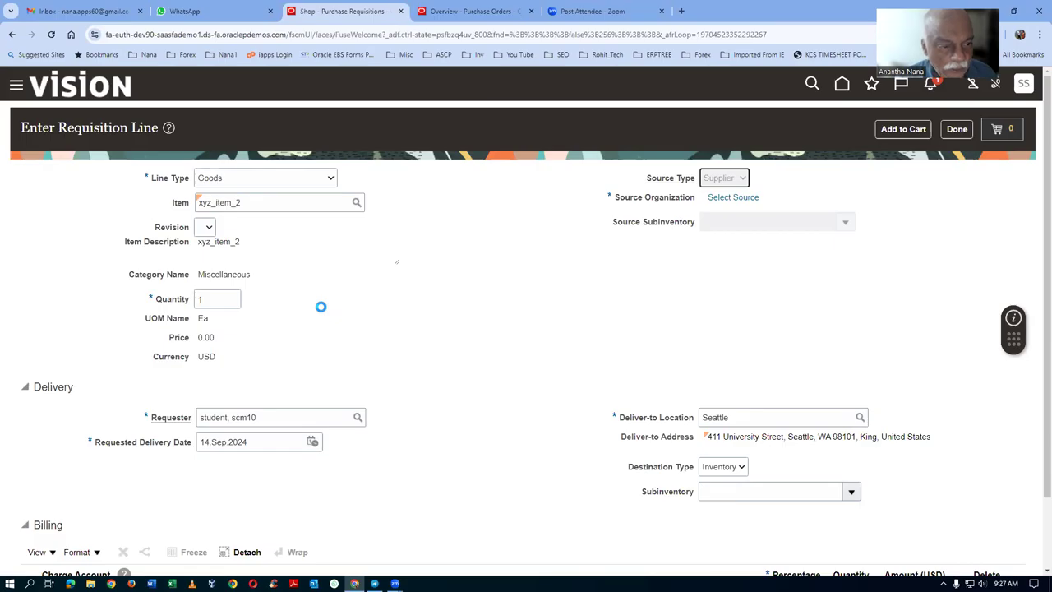
Cancel the new purchase order on the Purchase Orders page and duplicate that page in another browser tab
{"action": "left_click", "coordinate": [448, 10]}
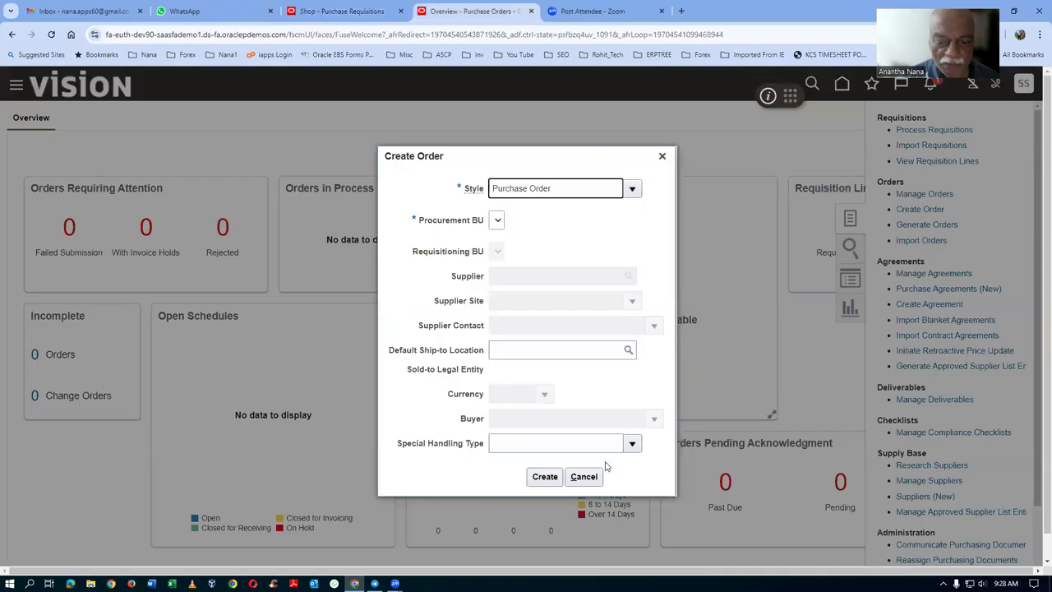
{"action": "left_click", "coordinate": [584, 475]}
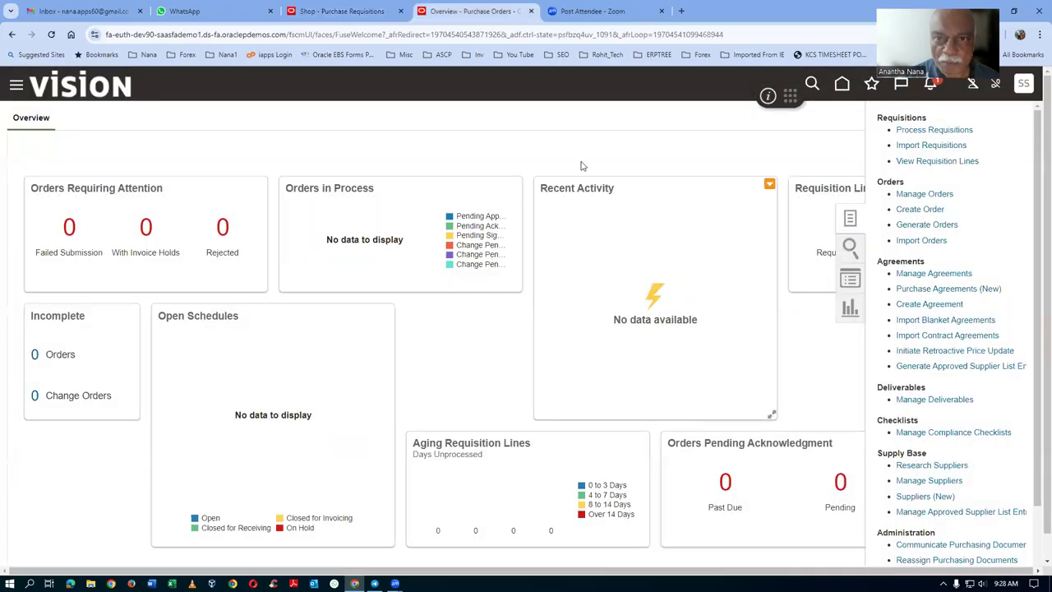
{"action": "right_click", "coordinate": [503, 17]}
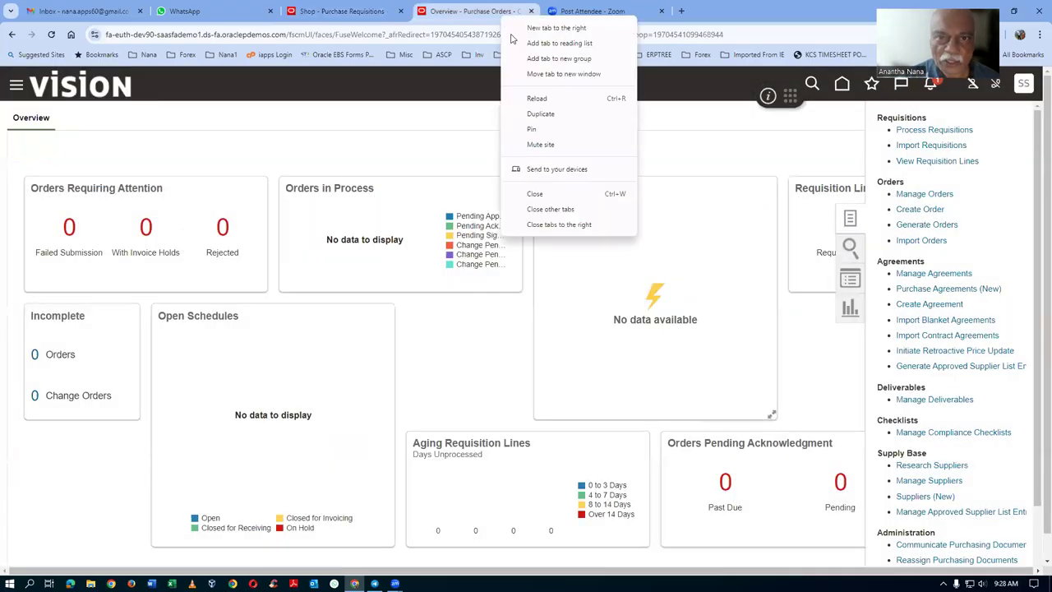
{"action": "left_click", "coordinate": [540, 113]}
Set the xyz_item_2 requisition line's price to 15 and quantity to 10
{"action": "left_click", "coordinate": [341, 11]}
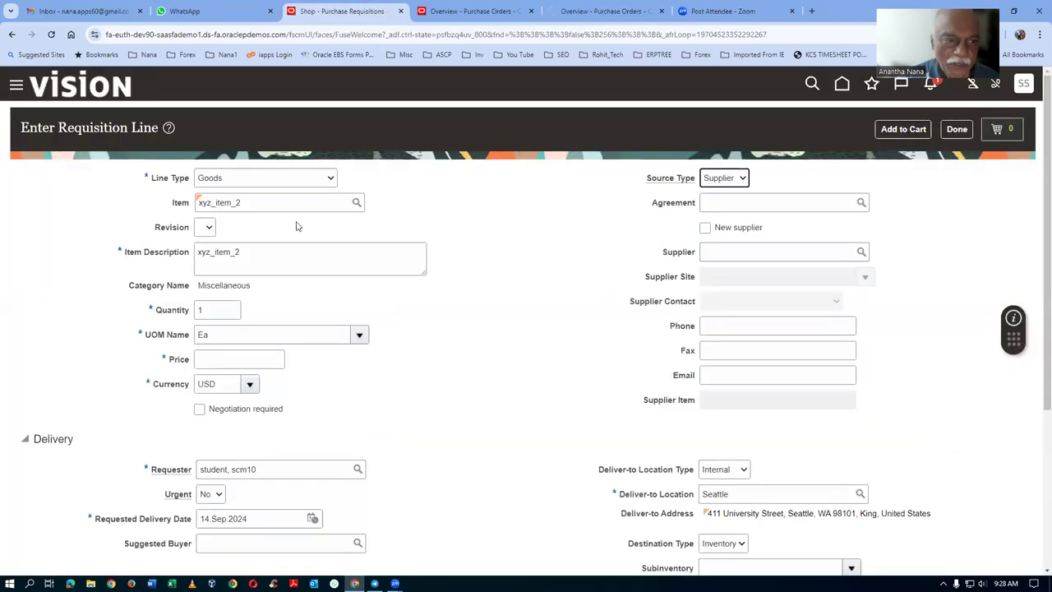
{"action": "left_click", "coordinate": [231, 360]}
{"action": "type", "text": "15"}
{"action": "key", "text": "Tab"}
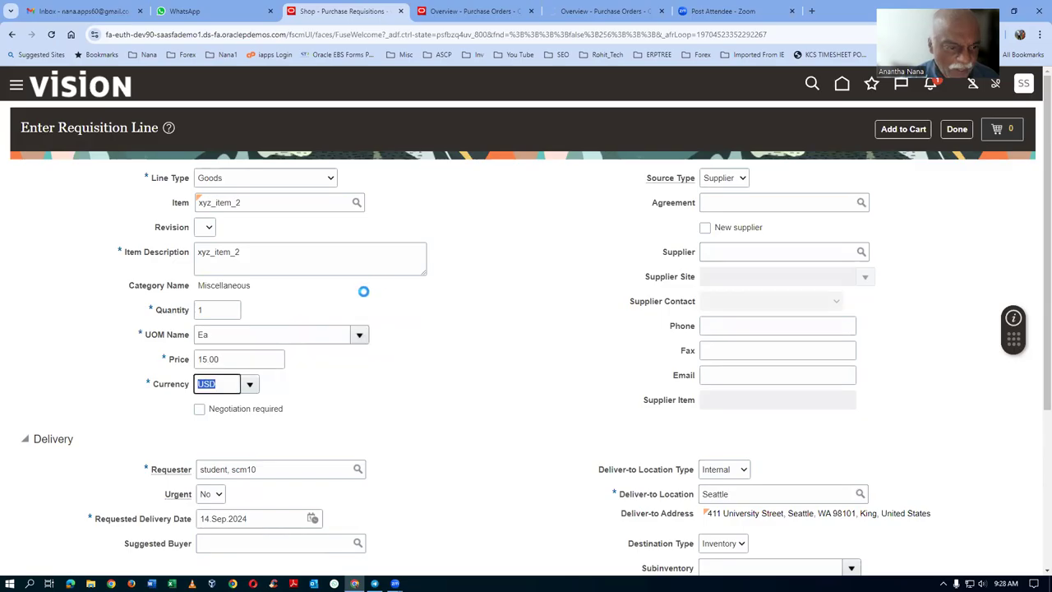
{"action": "left_click", "coordinate": [204, 316]}
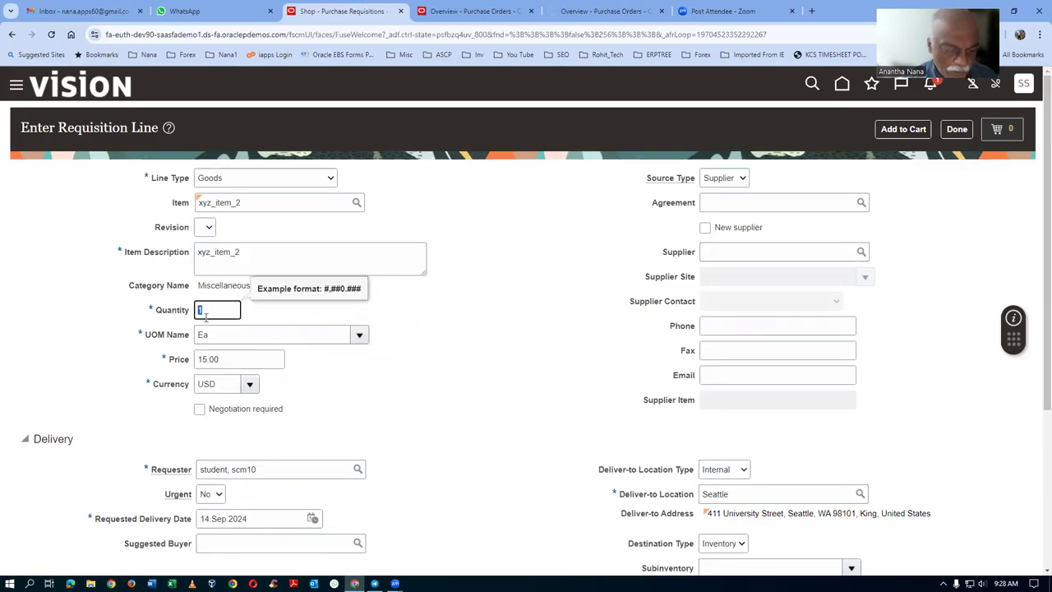
{"action": "type", "text": "0"}
{"action": "key", "text": "Tab"}
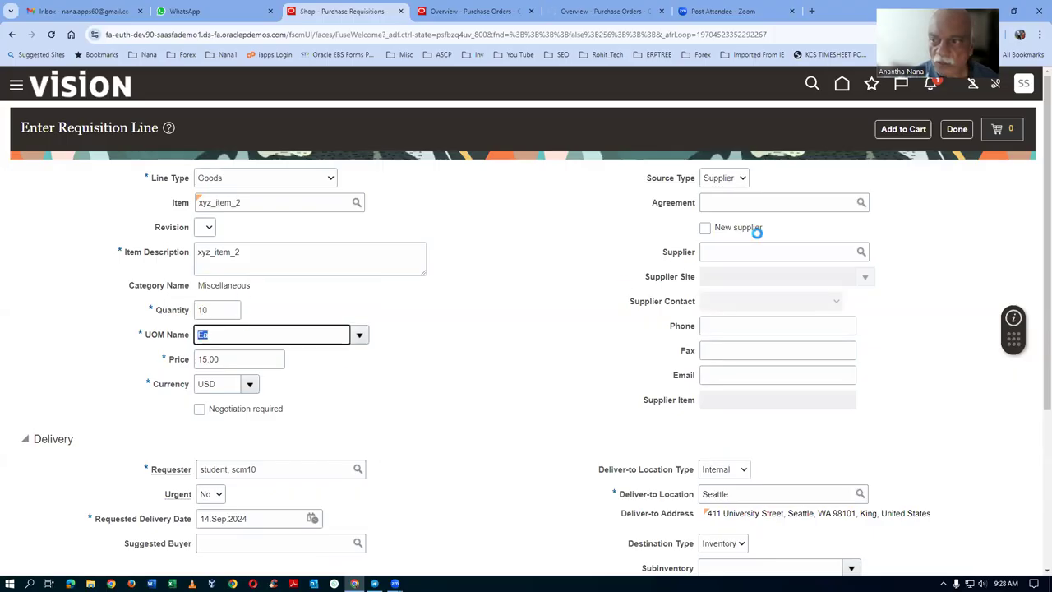
Review the xyz_item_2 line's delivery details and billing quantity and amount, and add the line to the cart
{"action": "left_click", "coordinate": [902, 129]}
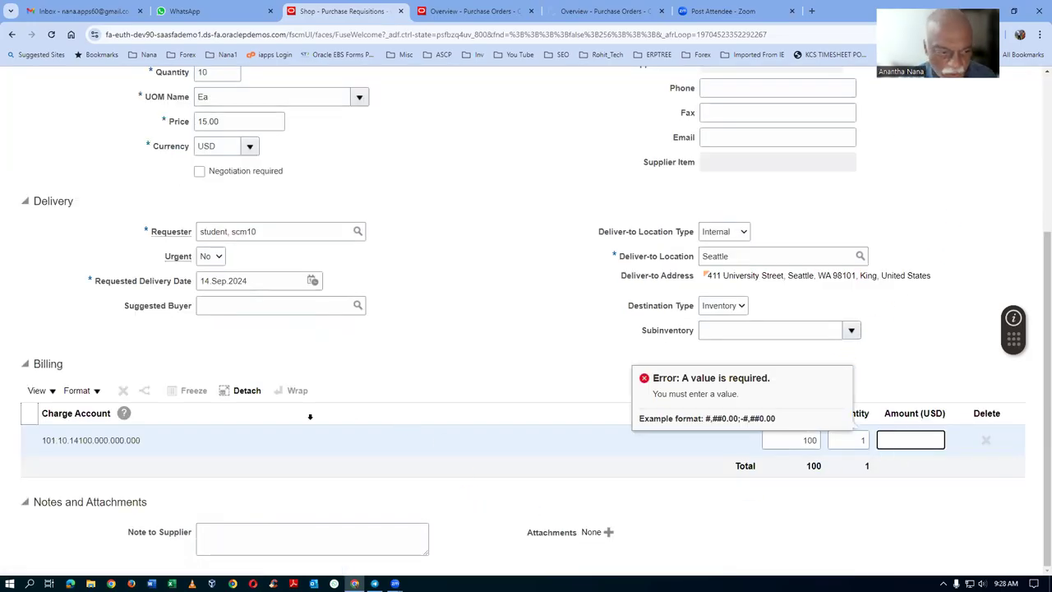
{"action": "scroll", "coordinate": [477, 452], "scroll_direction": "up", "scroll_amount": 2}
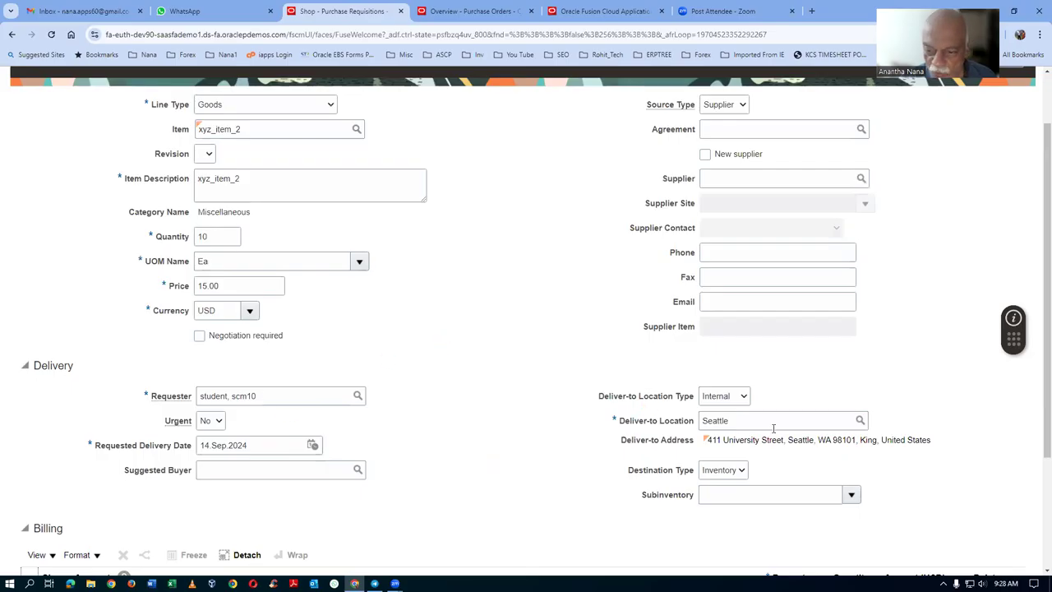
{"action": "scroll", "coordinate": [770, 433], "scroll_direction": "down", "scroll_amount": 2}
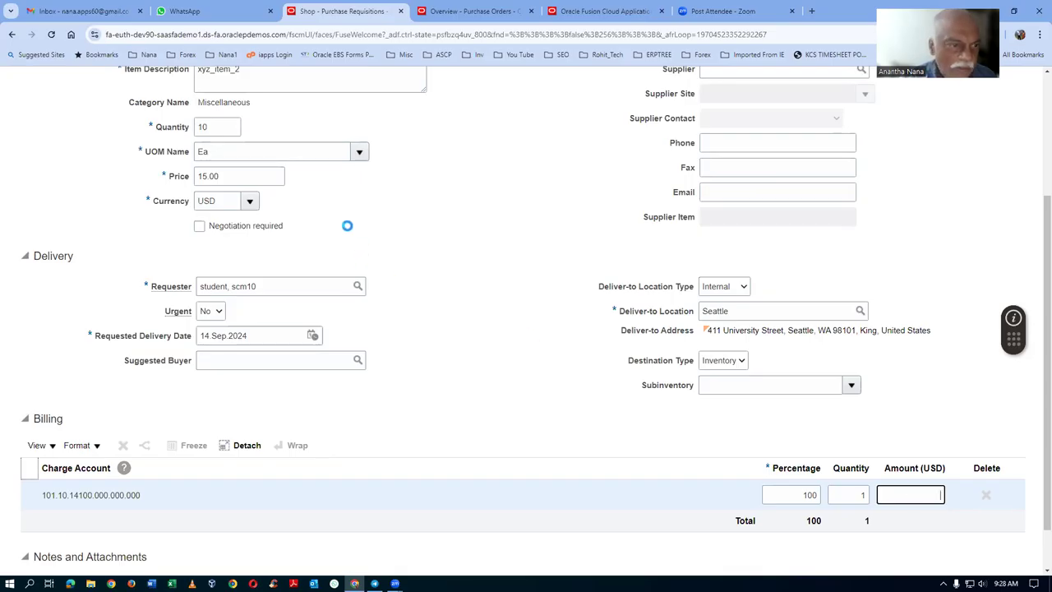
{"action": "scroll", "coordinate": [558, 217], "scroll_direction": "up", "scroll_amount": 2}
{"action": "scroll", "coordinate": [557, 220], "scroll_direction": "up", "scroll_amount": 1}
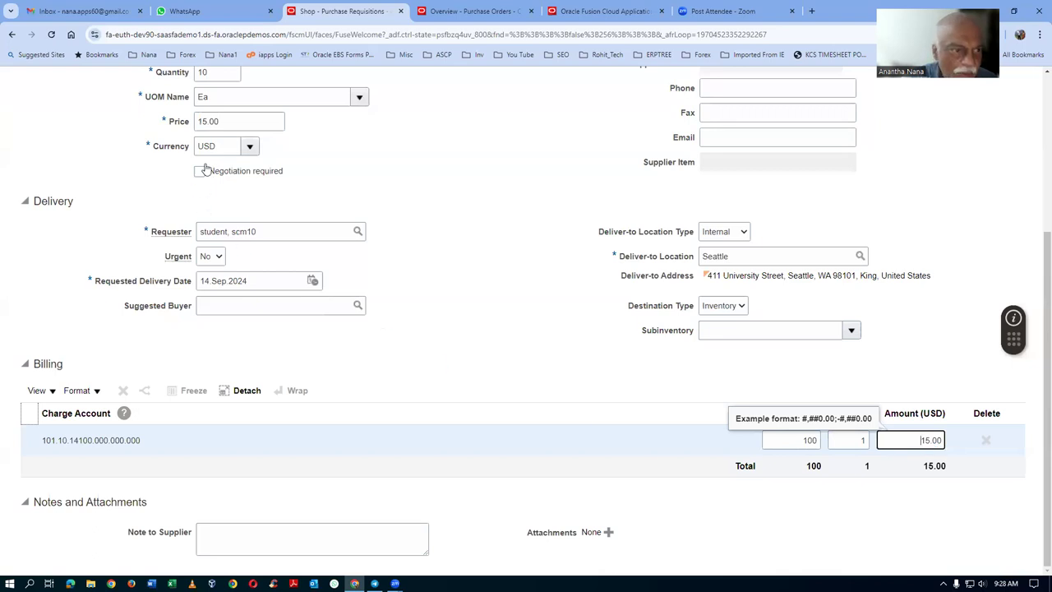
{"action": "scroll", "coordinate": [212, 161], "scroll_direction": "up", "scroll_amount": 1}
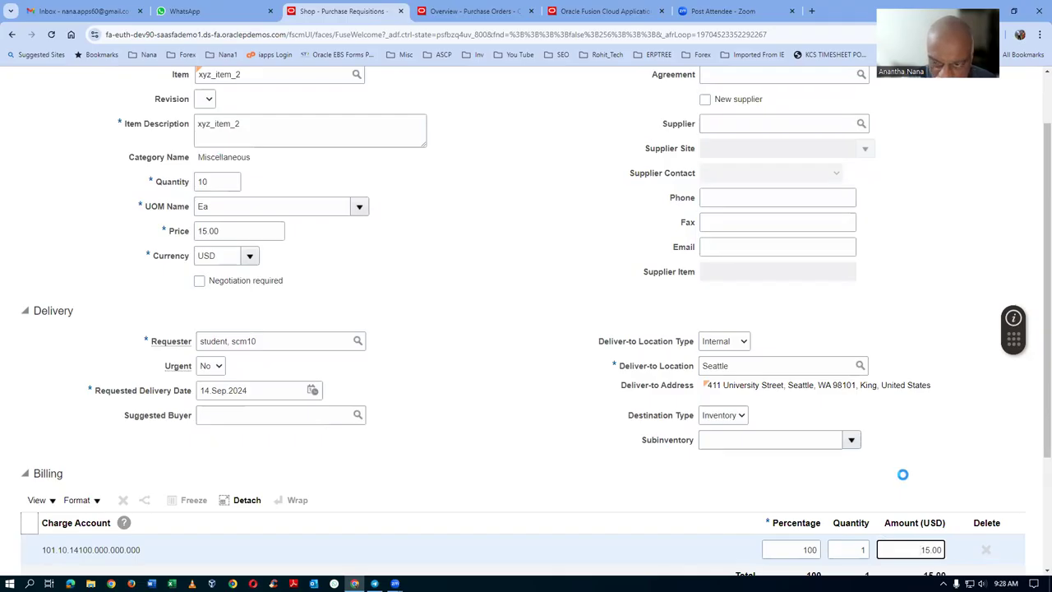
{"action": "scroll", "coordinate": [901, 225], "scroll_direction": "down", "scroll_amount": 1}
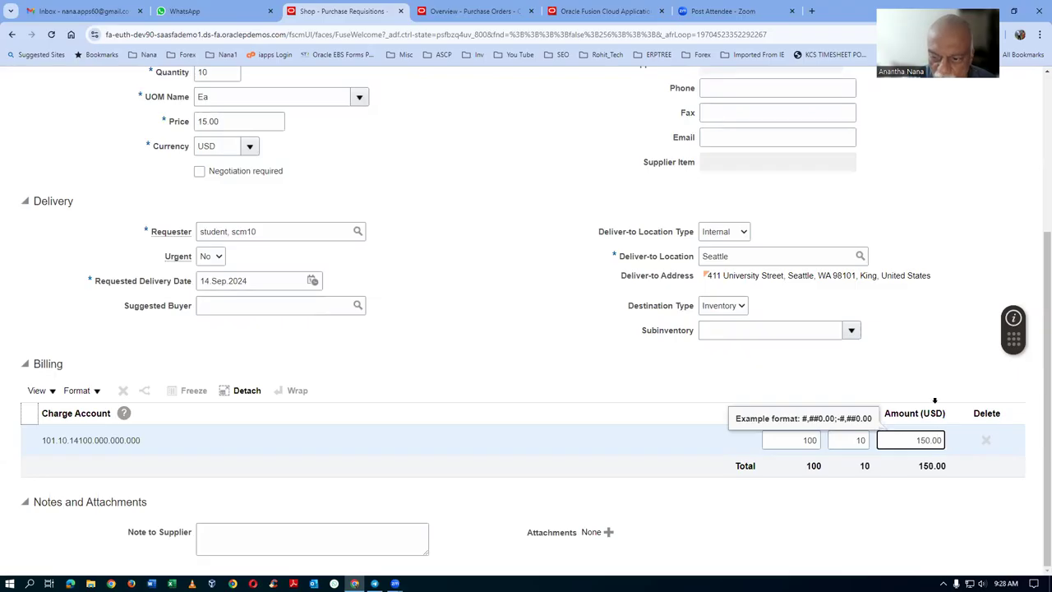
{"action": "scroll", "coordinate": [910, 303], "scroll_direction": "up", "scroll_amount": 2}
{"action": "left_click", "coordinate": [904, 111]}
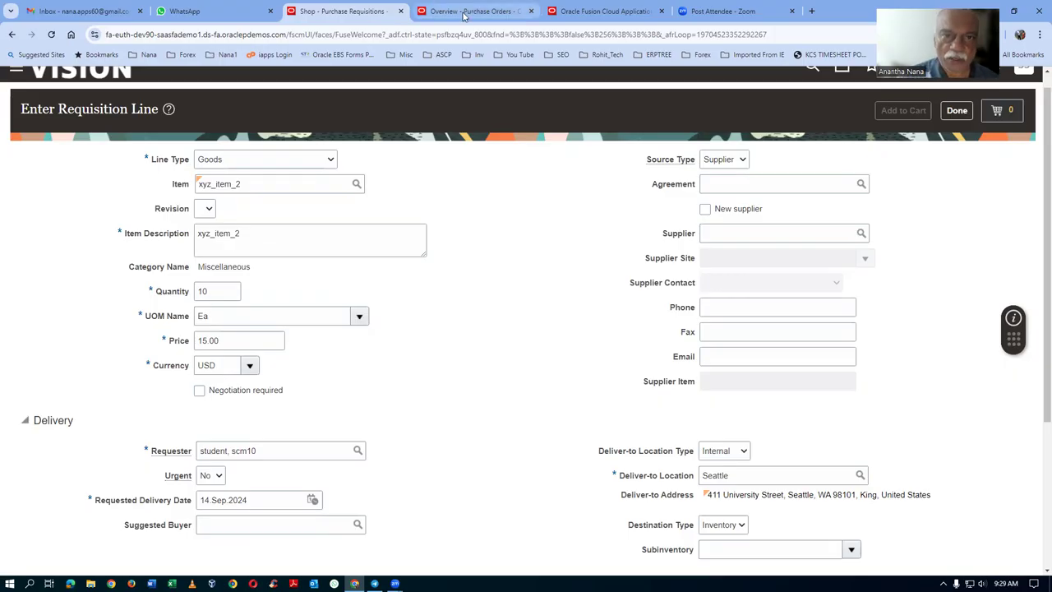
Open Setup and Maintenance from the home page in the separate browser tab
{"action": "left_click", "coordinate": [606, 11]}
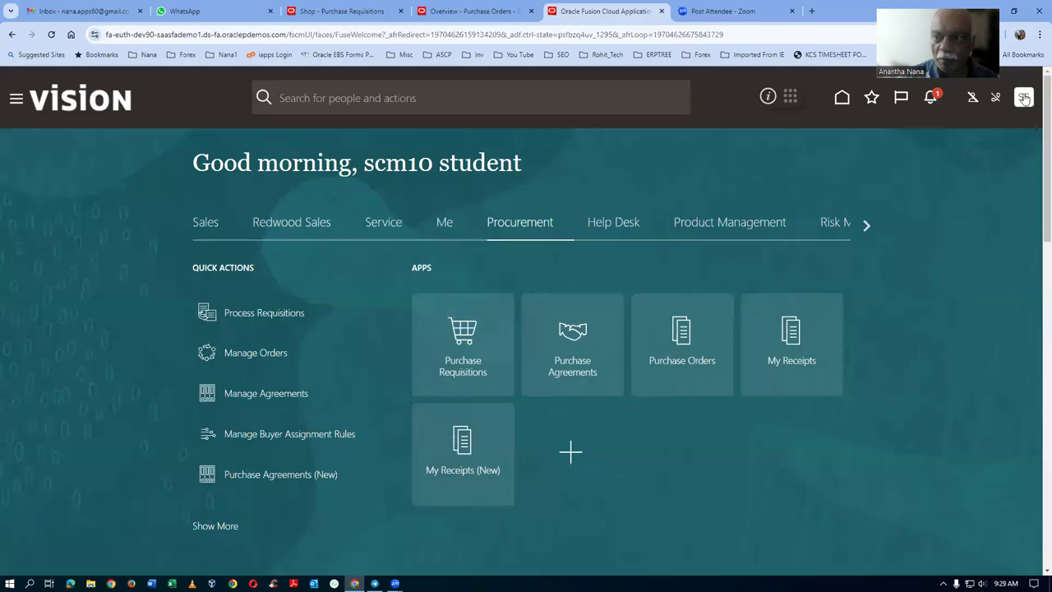
{"action": "left_click", "coordinate": [1022, 98]}
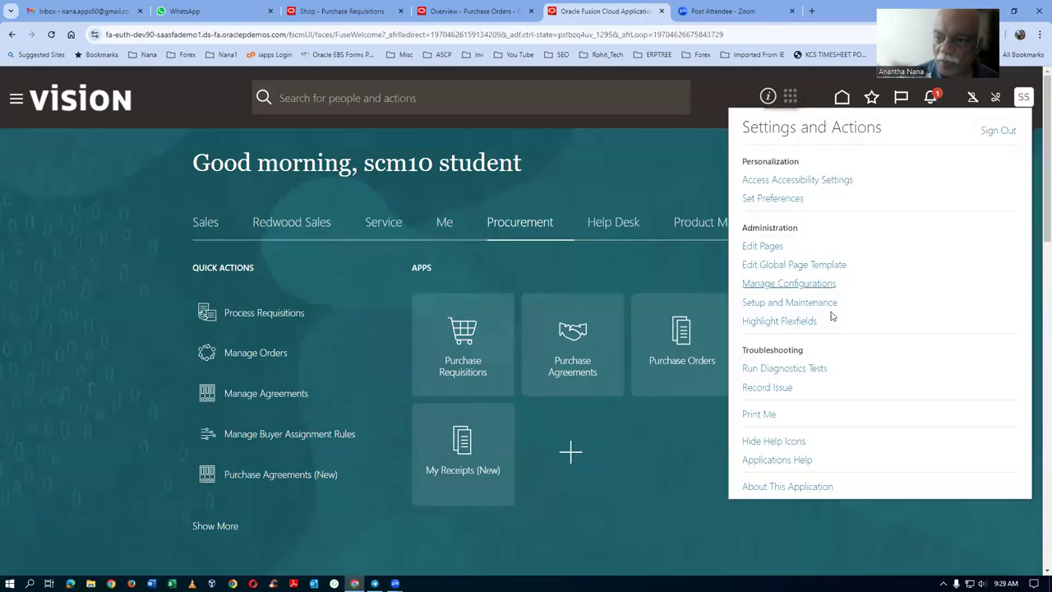
{"action": "left_click", "coordinate": [794, 303]}
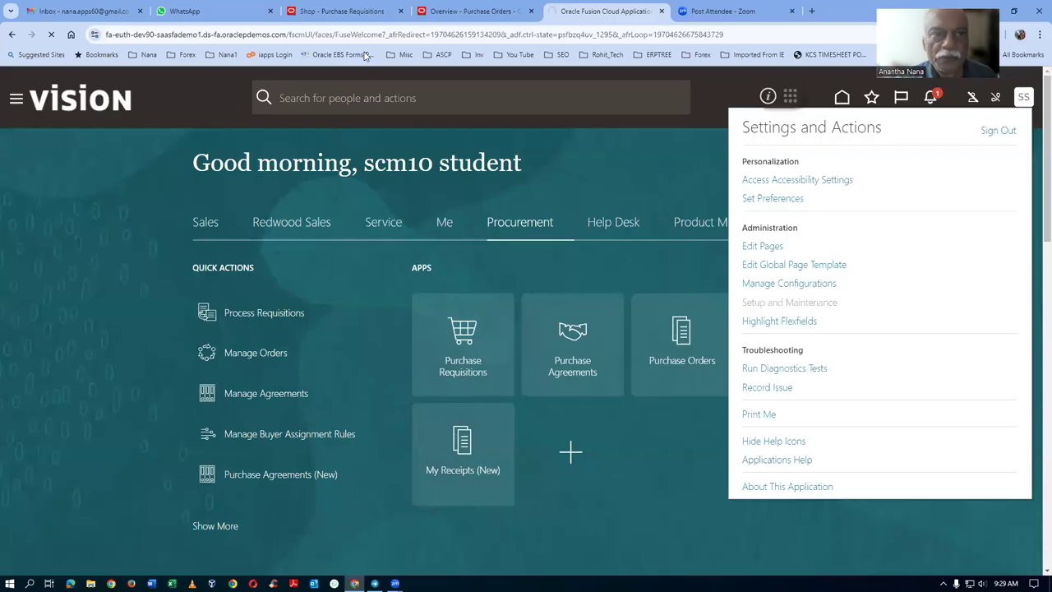
{"action": "left_click", "coordinate": [352, 11]}
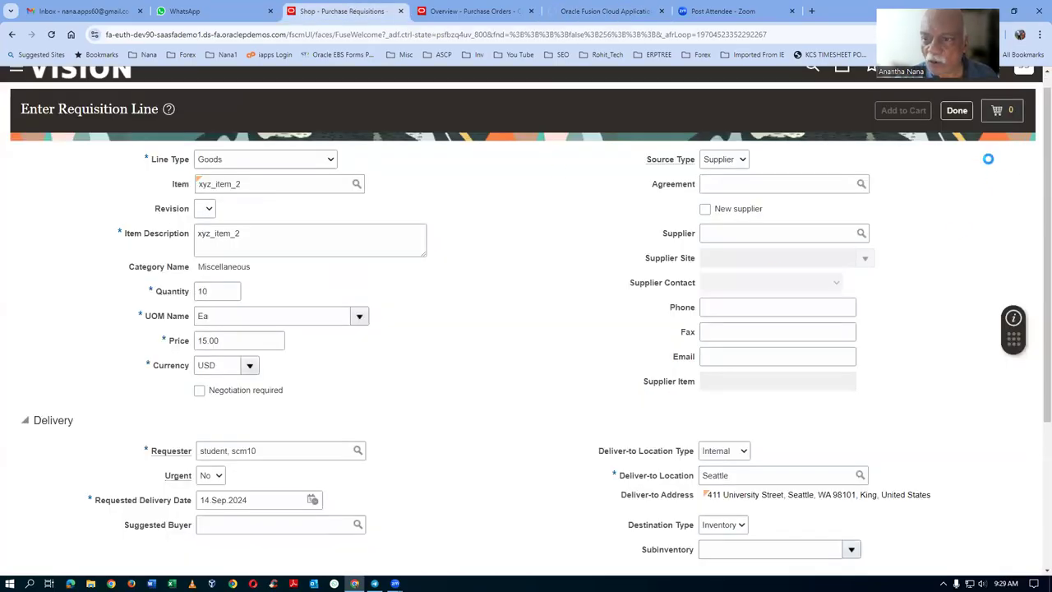
{"action": "left_click", "coordinate": [608, 12]}
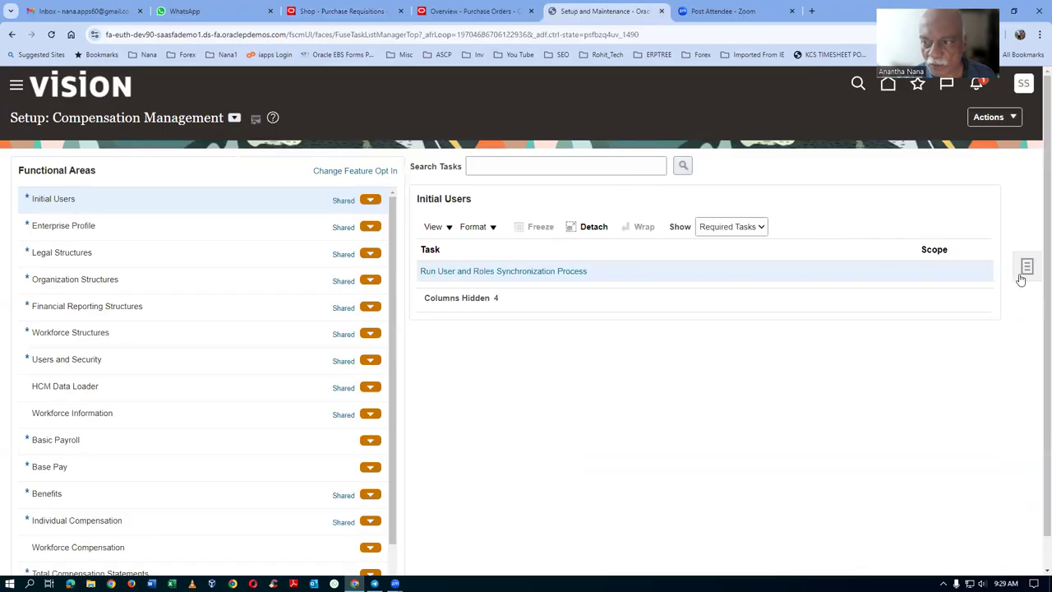
Search the setup tasks for man%proc%agent% and open the Manage Procurement Agents task
{"action": "left_click", "coordinate": [1026, 269]}
{"action": "left_click", "coordinate": [904, 272]}
{"action": "left_click", "coordinate": [356, 165]}
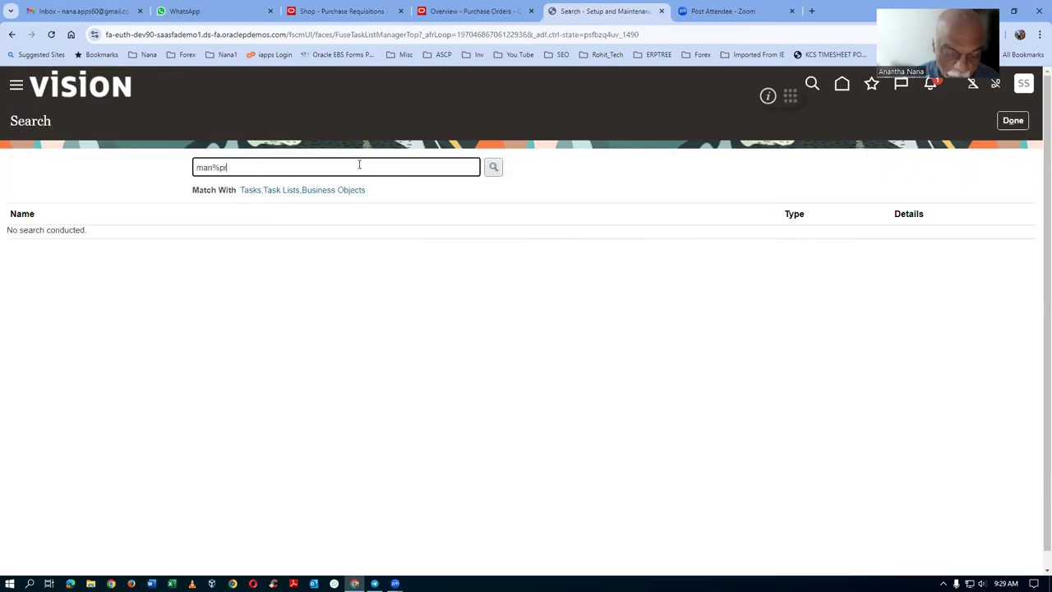
{"action": "type", "text": "man%proc%agent%"}
{"action": "key", "text": "Return"}
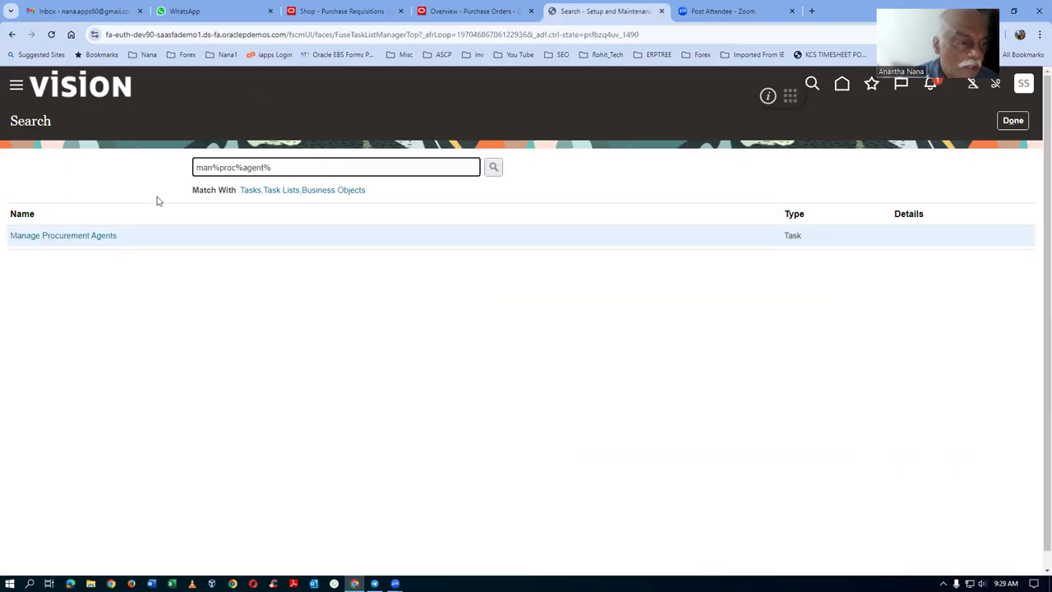
{"action": "left_click", "coordinate": [51, 235]}
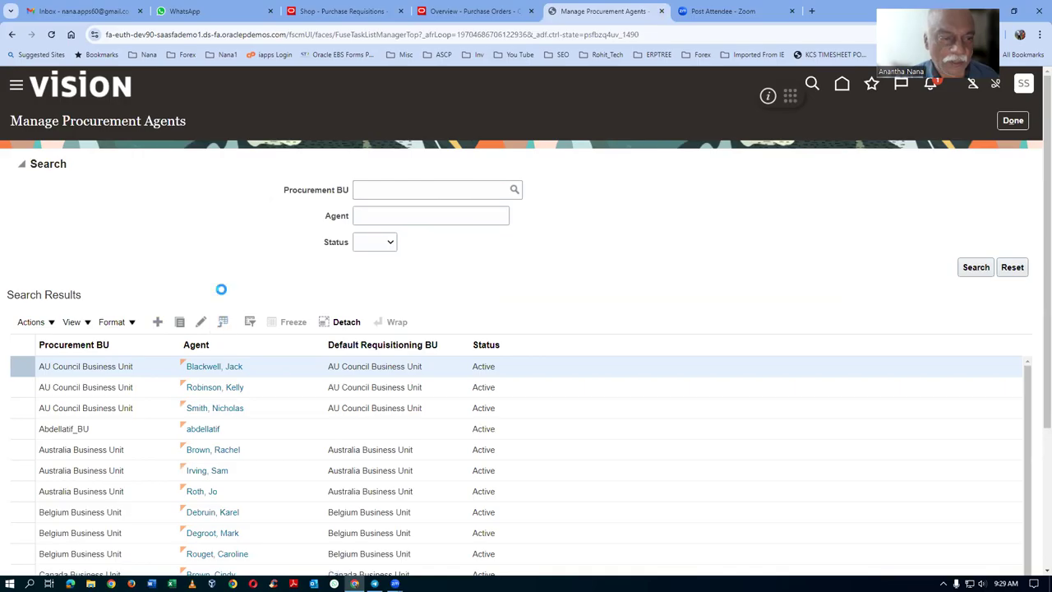
Return to the requisition and open the cart holding xyz_item_2 for review
{"action": "left_click", "coordinate": [339, 11]}
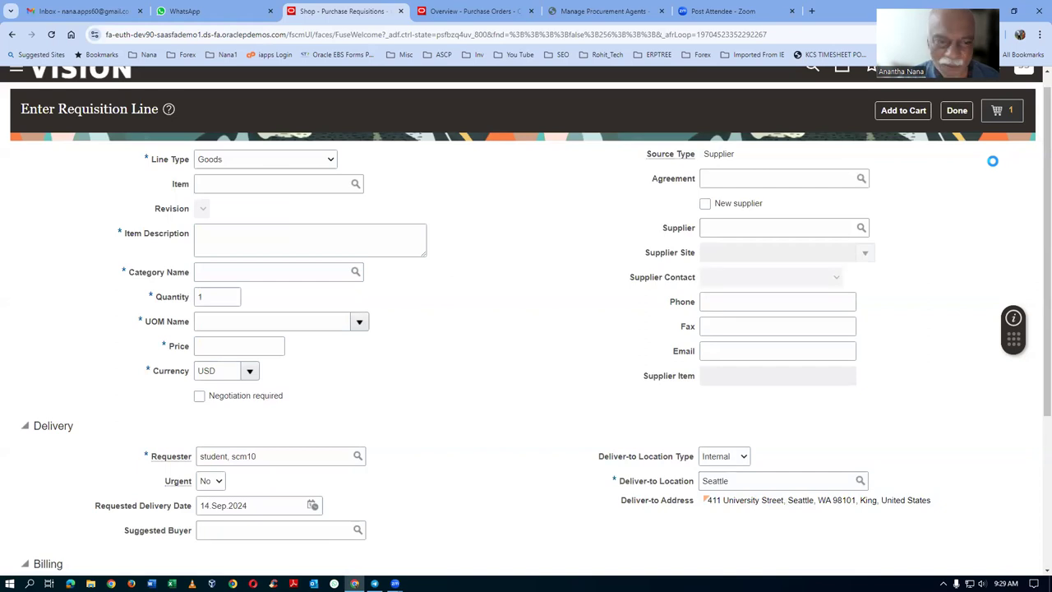
{"action": "left_click", "coordinate": [859, 202]}
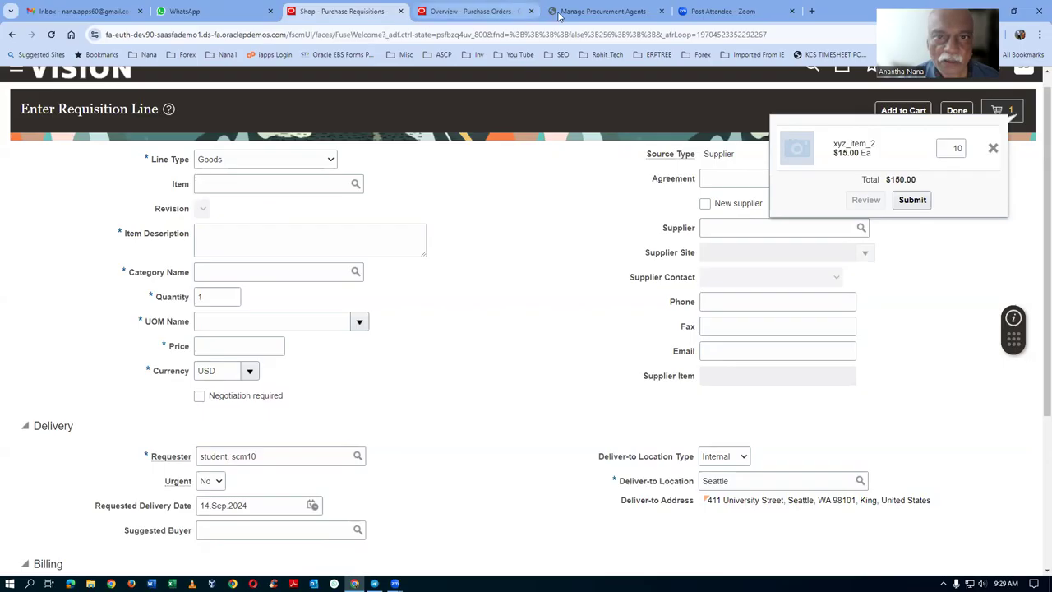
Start a new procurement agent for the signed-in student user, with US1 Business Unit as procurement BU and default requisitioning BU
{"action": "left_click", "coordinate": [604, 11]}
{"action": "left_click", "coordinate": [445, 167]}
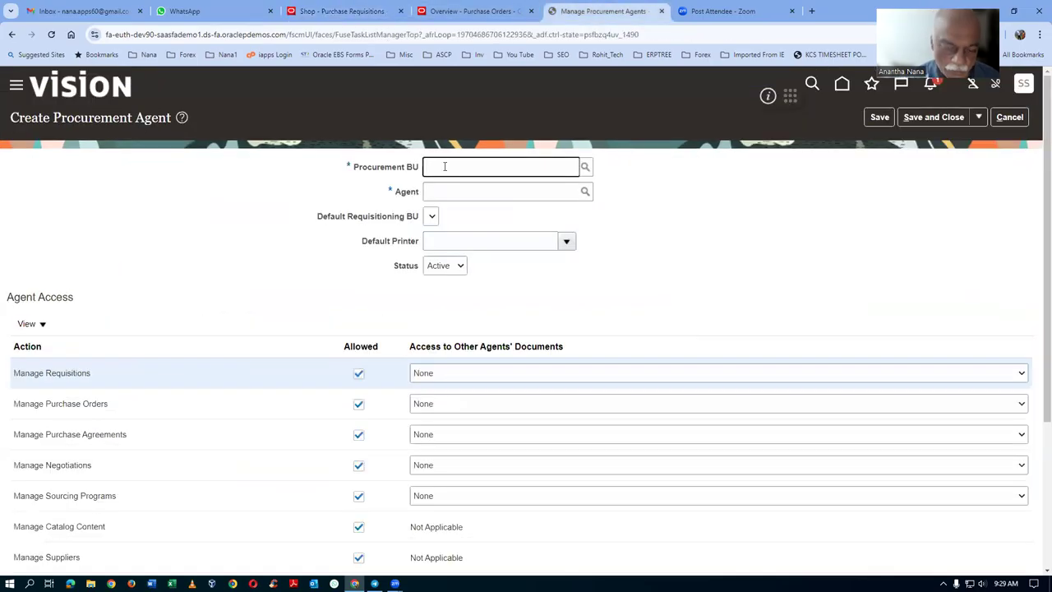
{"action": "type", "text": "US1"}
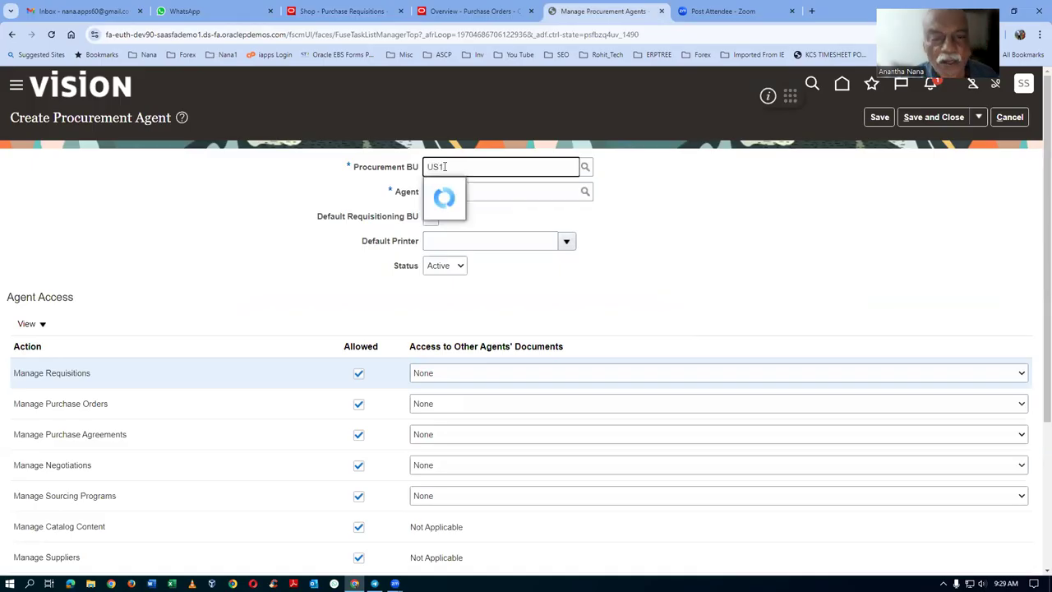
{"action": "left_click", "coordinate": [471, 190]}
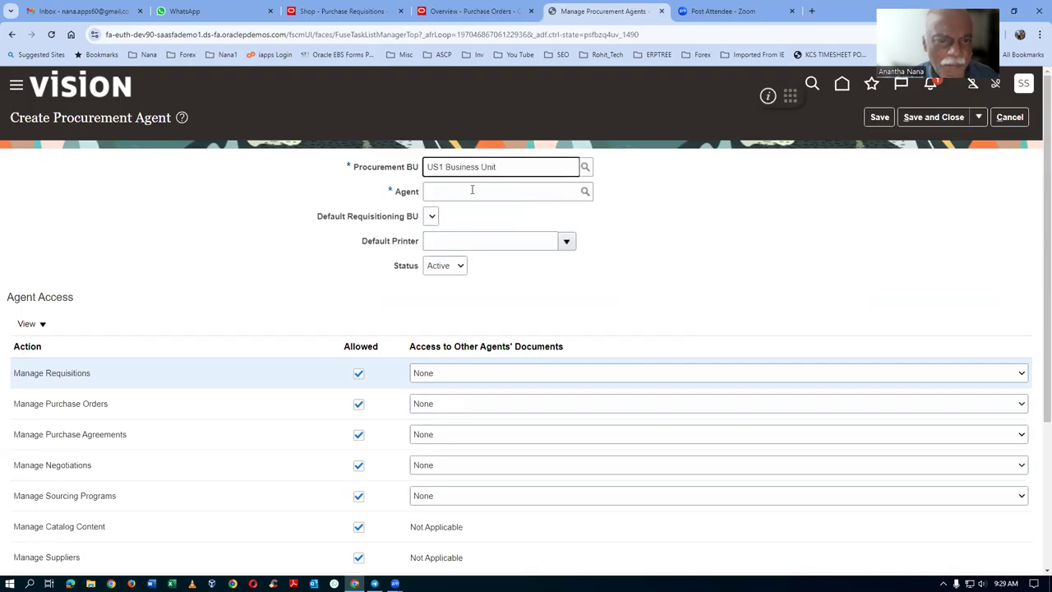
{"action": "left_click", "coordinate": [473, 190]}
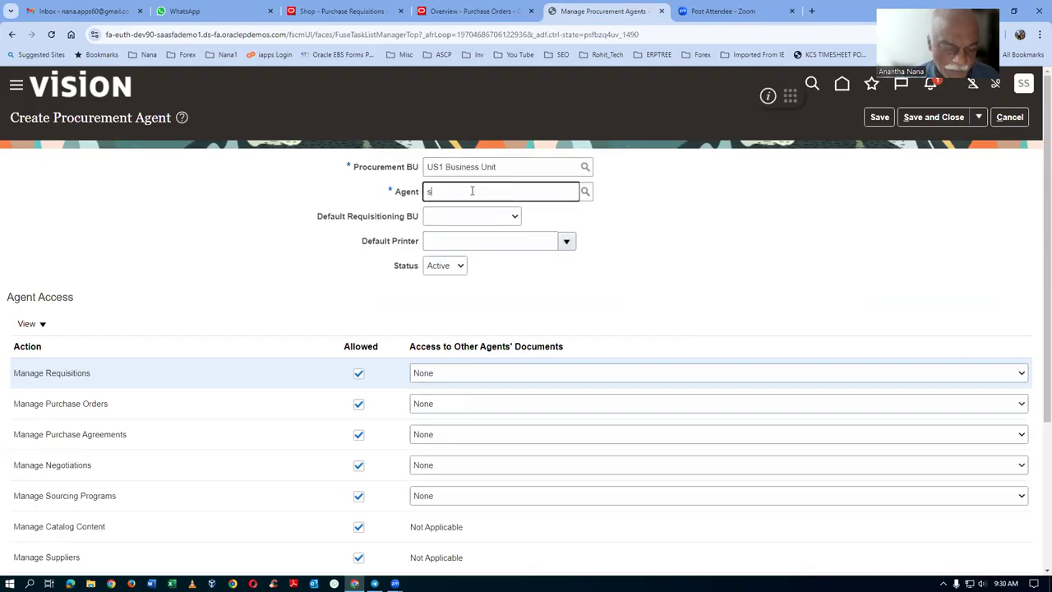
{"action": "type", "text": "student, scn10"}
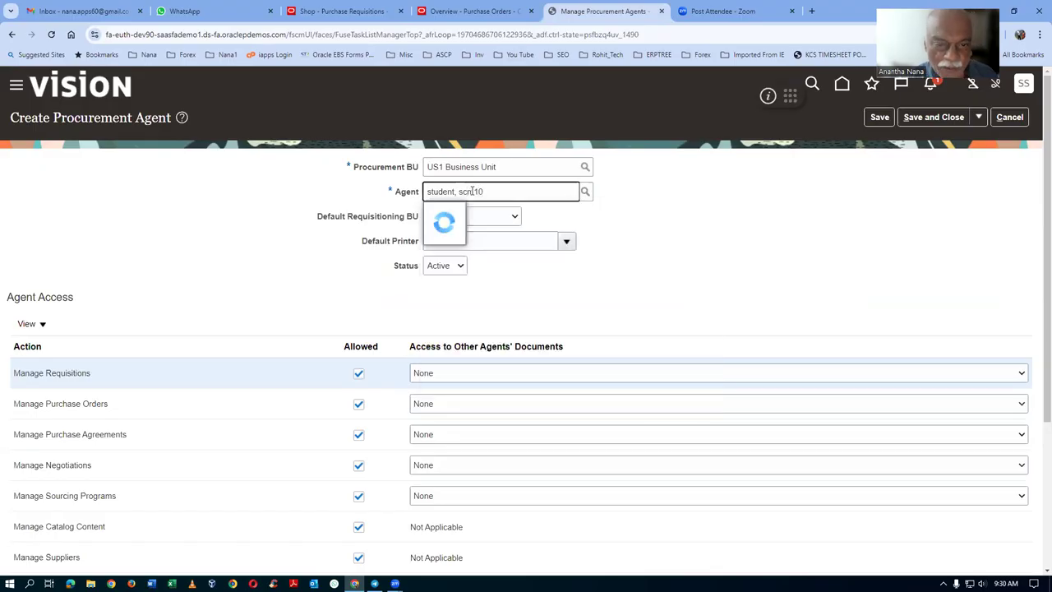
{"action": "left_click", "coordinate": [475, 216]}
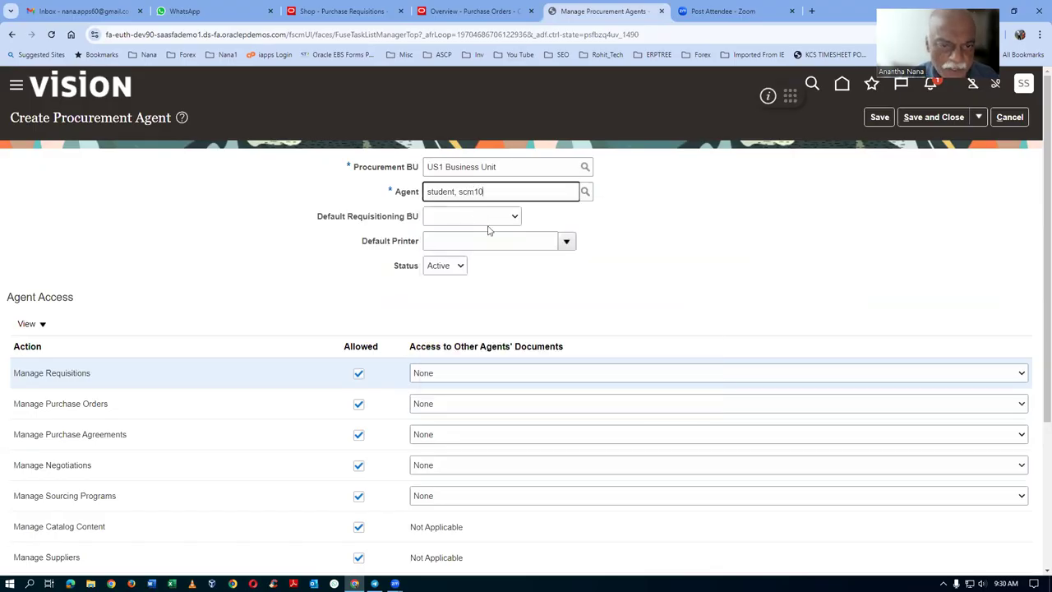
{"action": "left_click", "coordinate": [474, 219]}
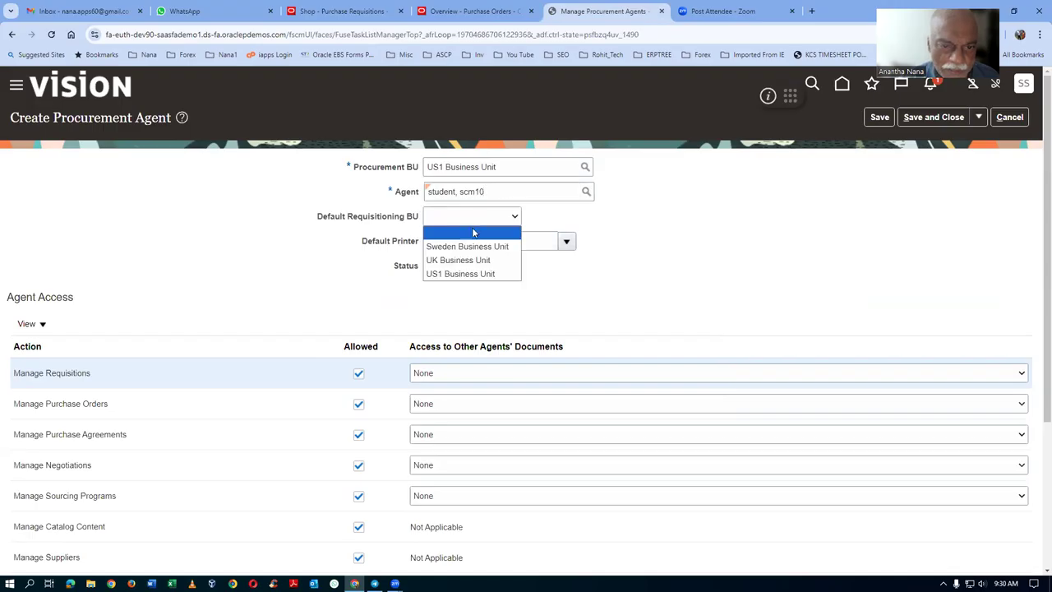
{"action": "left_click", "coordinate": [475, 274]}
Give the agent Full access to other agents' documents for Manage Requisitions, and save and close the agent record
{"action": "left_click", "coordinate": [481, 370]}
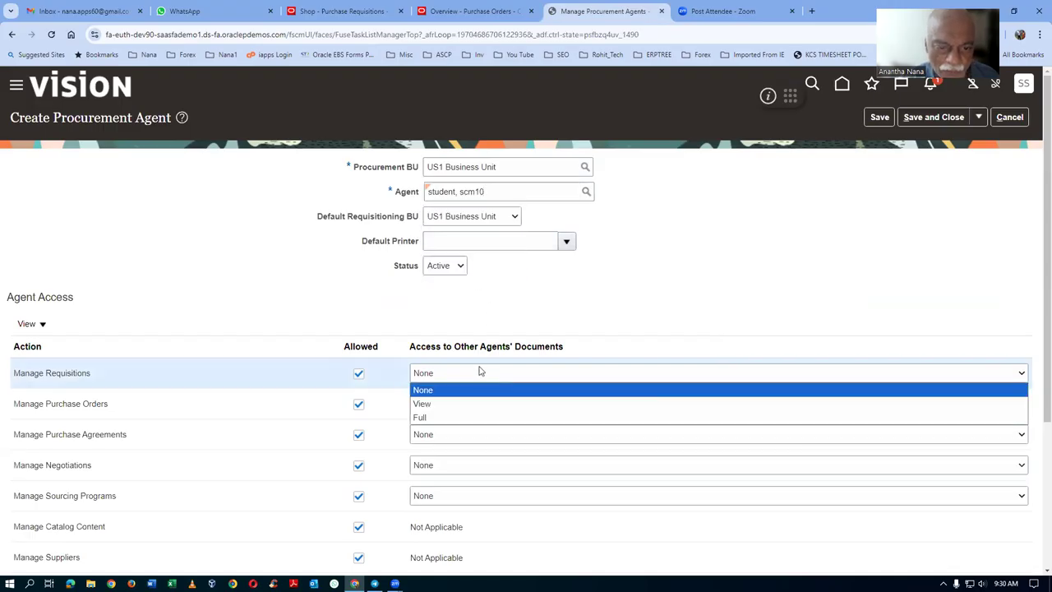
{"action": "left_click", "coordinate": [465, 421]}
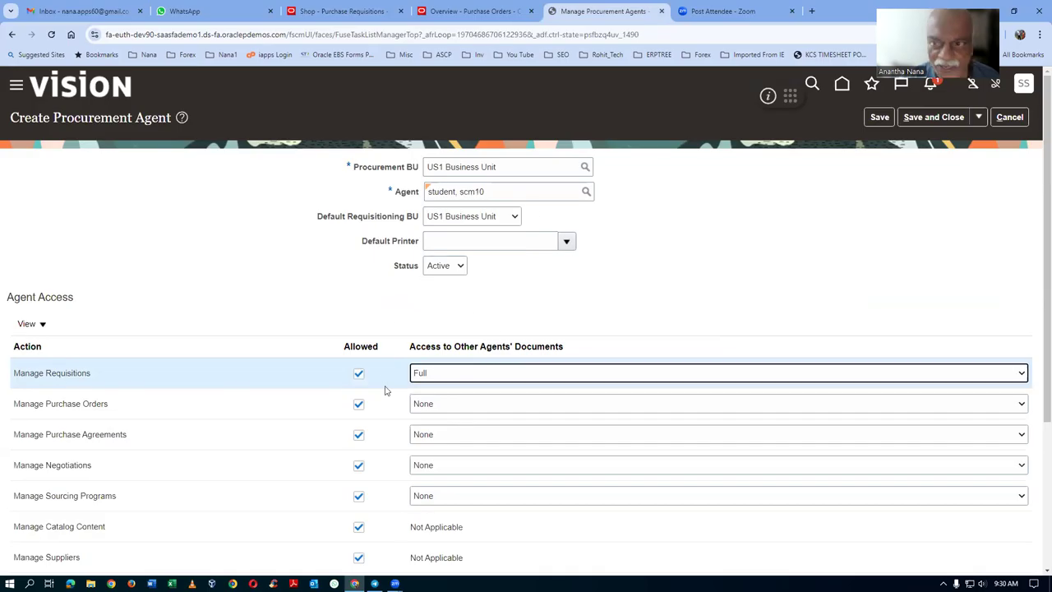
{"action": "left_click", "coordinate": [937, 117]}
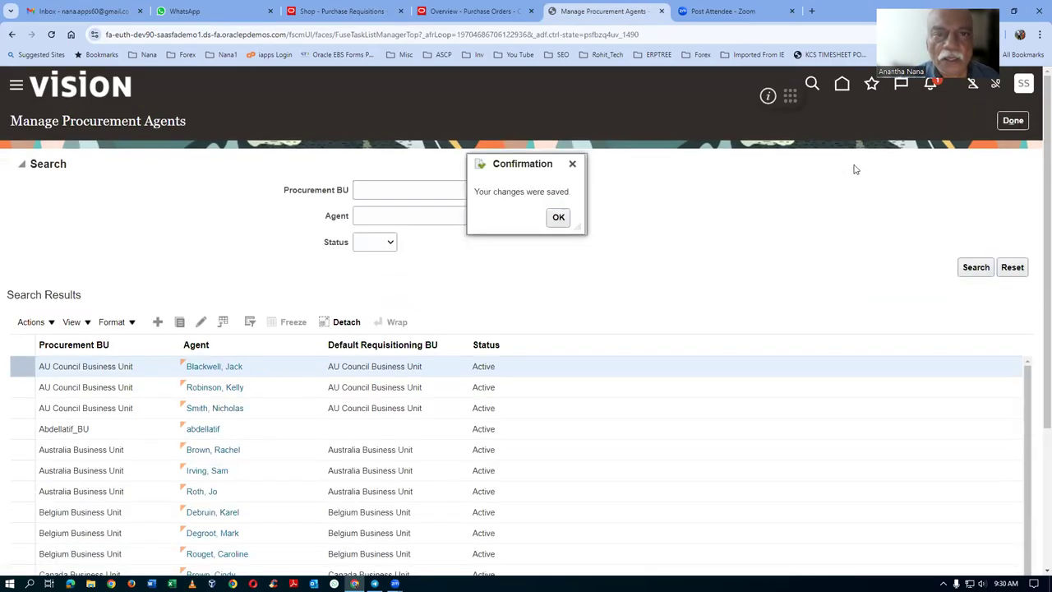
{"action": "left_click", "coordinate": [558, 217]}
Go back to the xyz_item_2 requisition, highlight its requisition number and save the requisition
{"action": "left_click", "coordinate": [472, 11]}
{"action": "left_click", "coordinate": [341, 11]}
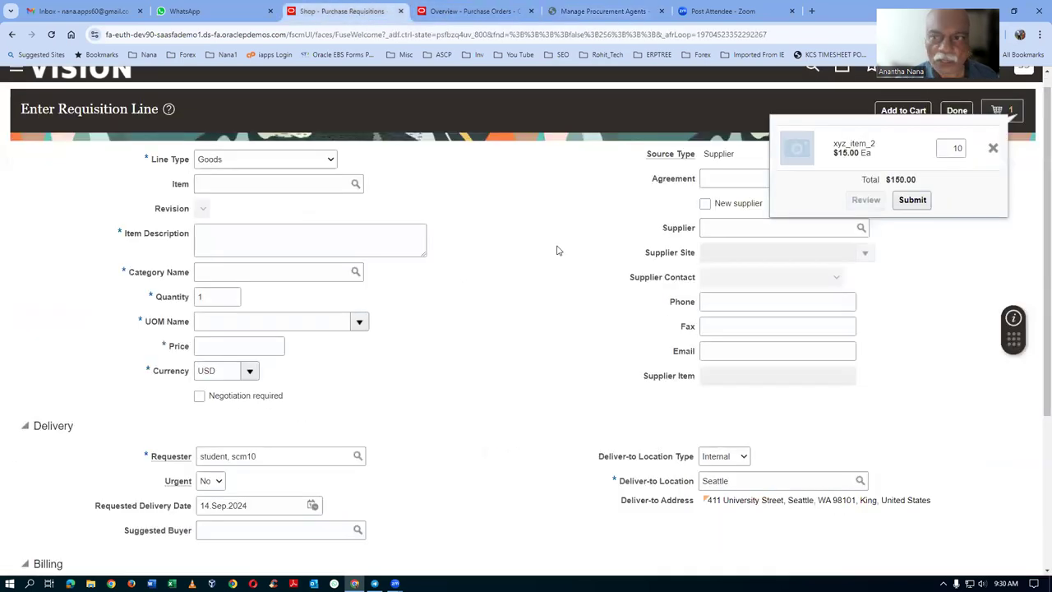
{"action": "left_click_drag", "start_coordinate": [125, 118], "coordinate": [163, 119]}
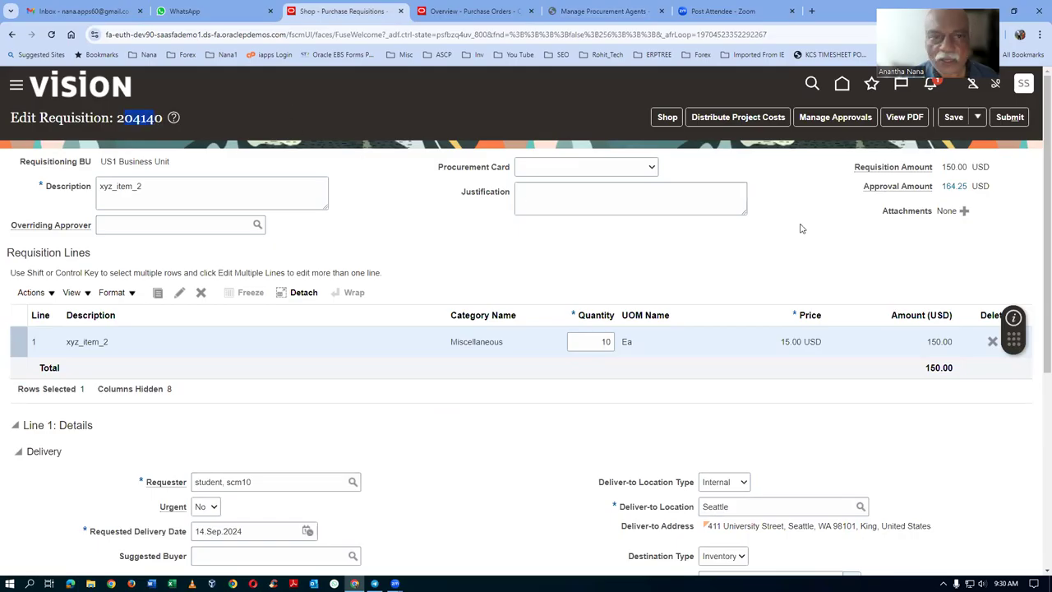
{"action": "left_click", "coordinate": [953, 120]}
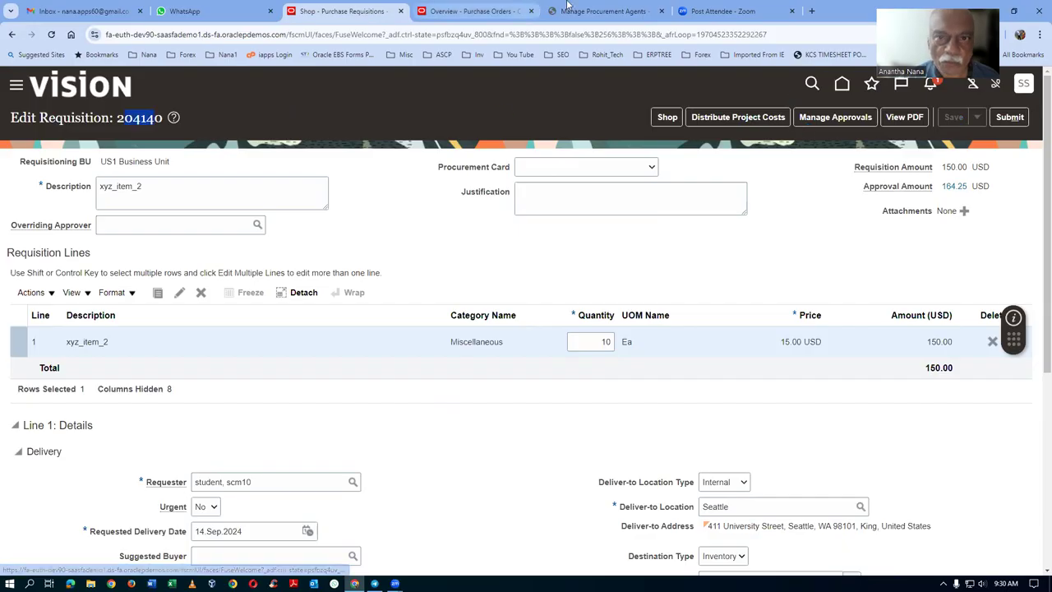
Create a purchase order on the Purchase Orders page for the supplier ABC Consulting
{"action": "left_click", "coordinate": [473, 11]}
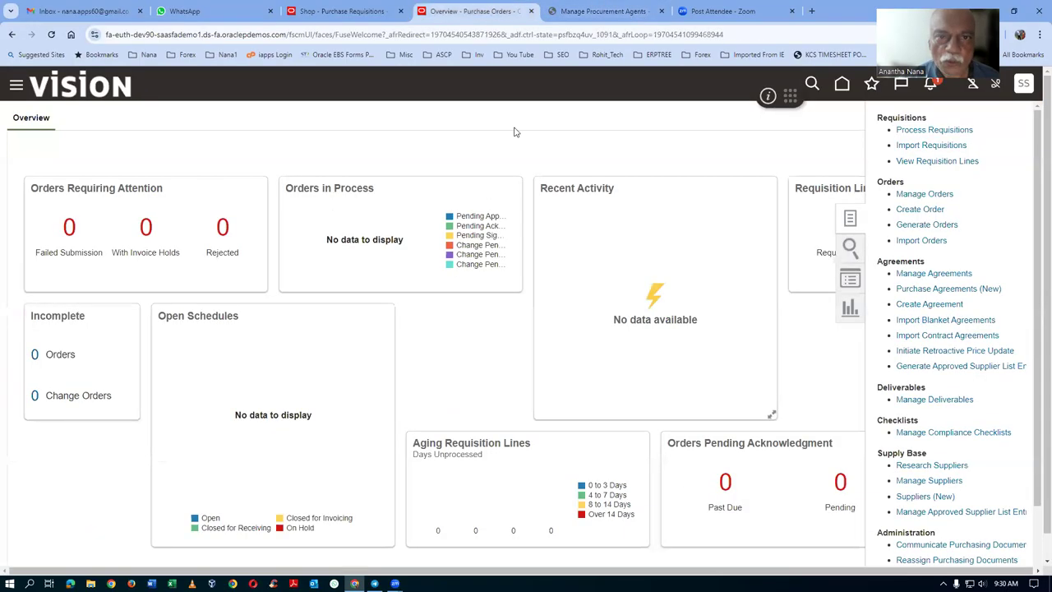
{"action": "left_click", "coordinate": [929, 211]}
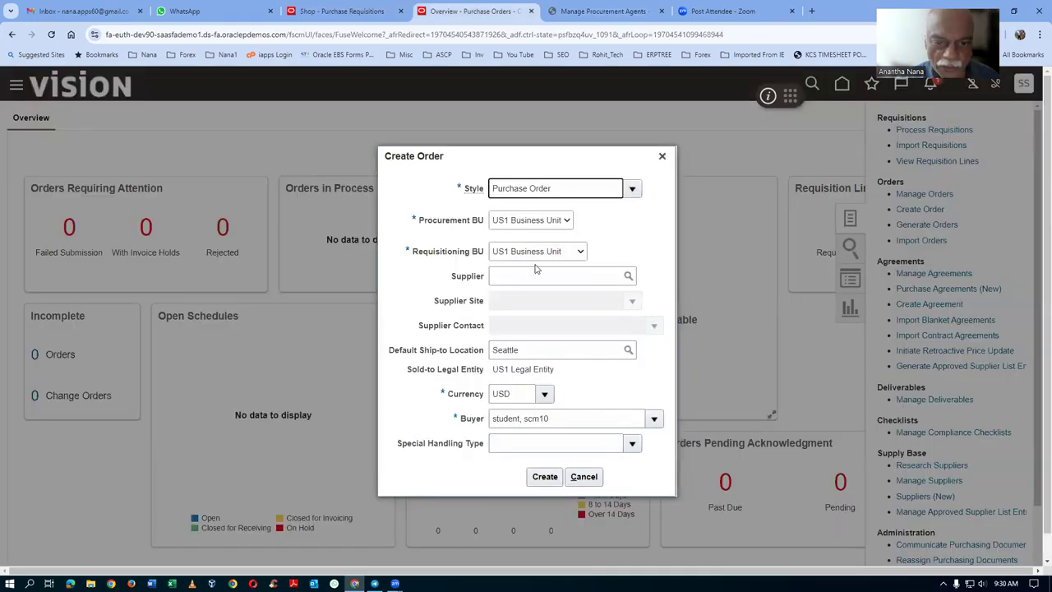
{"action": "left_click", "coordinate": [535, 276]}
{"action": "type", "text": "abc"}
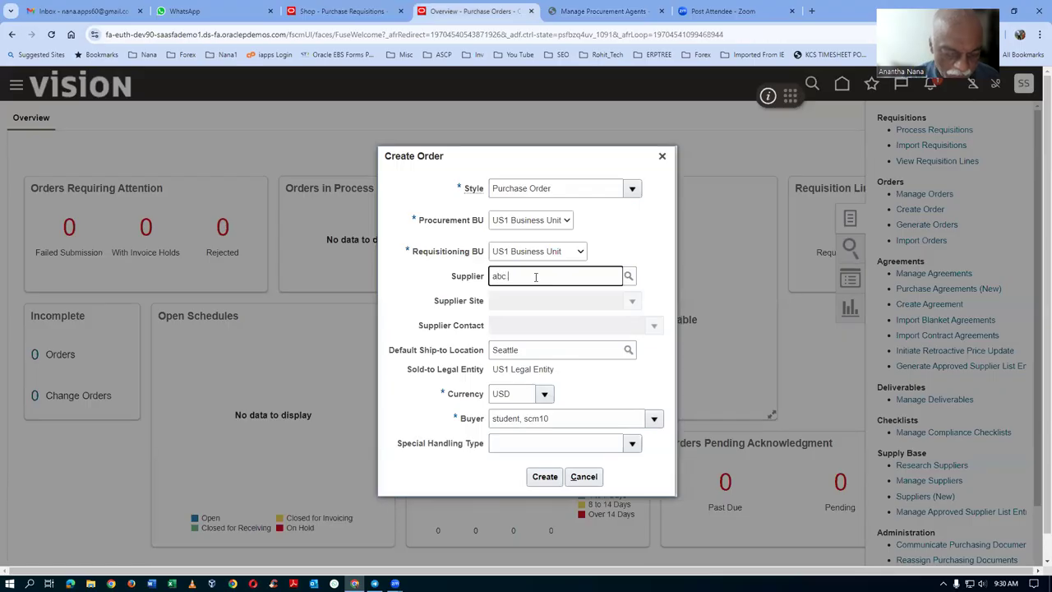
{"action": "type", "text": " co"}
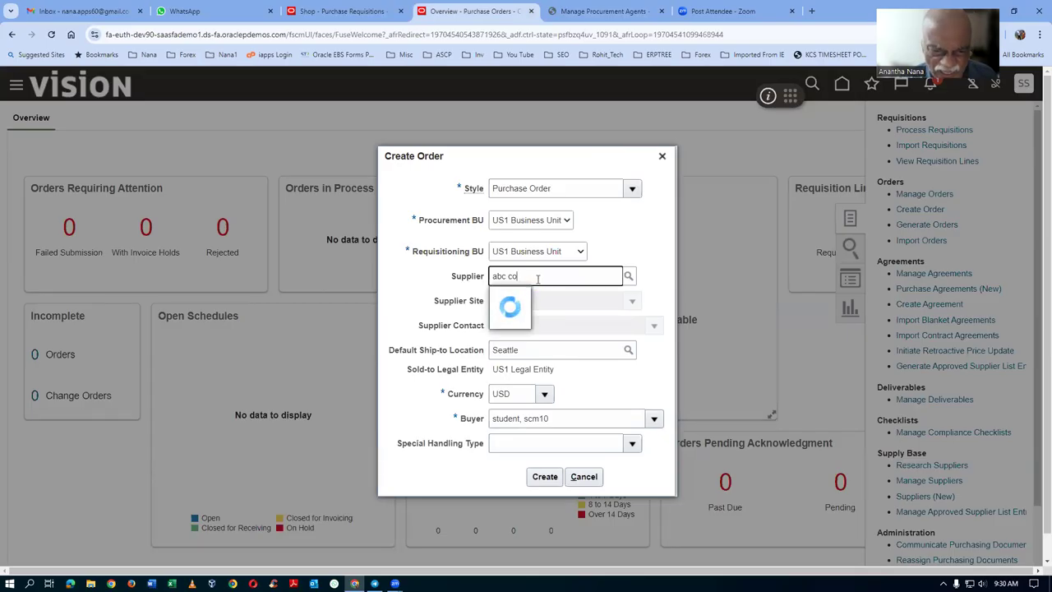
{"action": "left_click", "coordinate": [535, 298]}
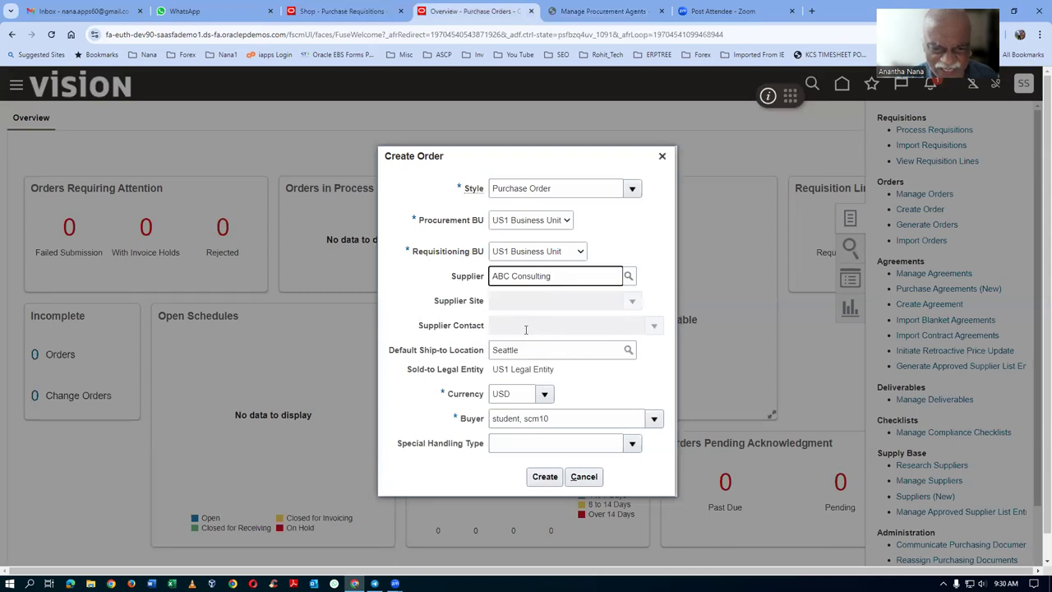
{"action": "left_click", "coordinate": [544, 477]}
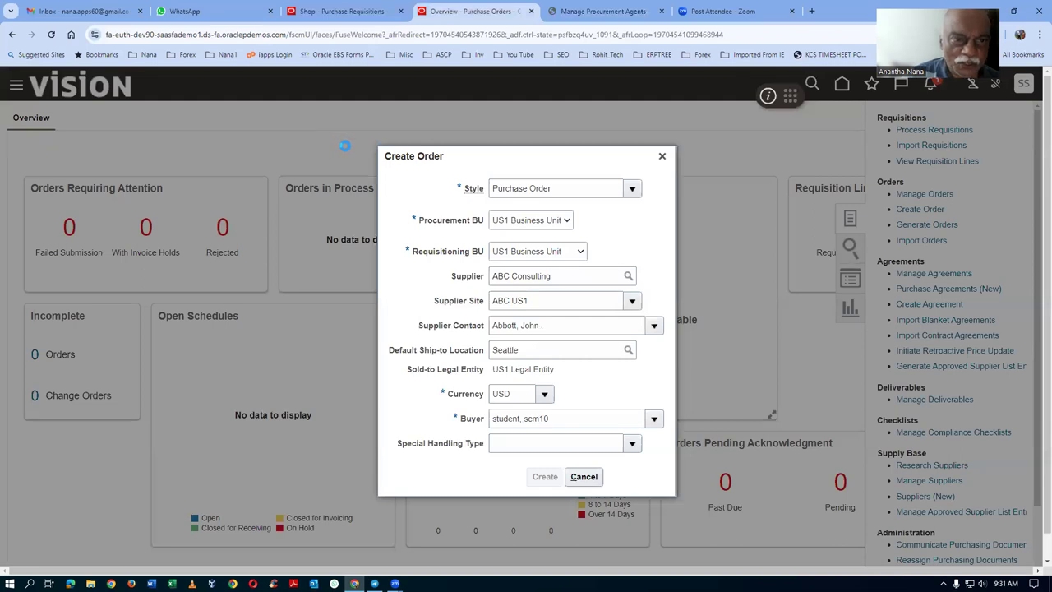
Leave the saved xyz_item_2 requisition for the home page and switch to the procurement agents page
{"action": "left_click", "coordinate": [345, 10]}
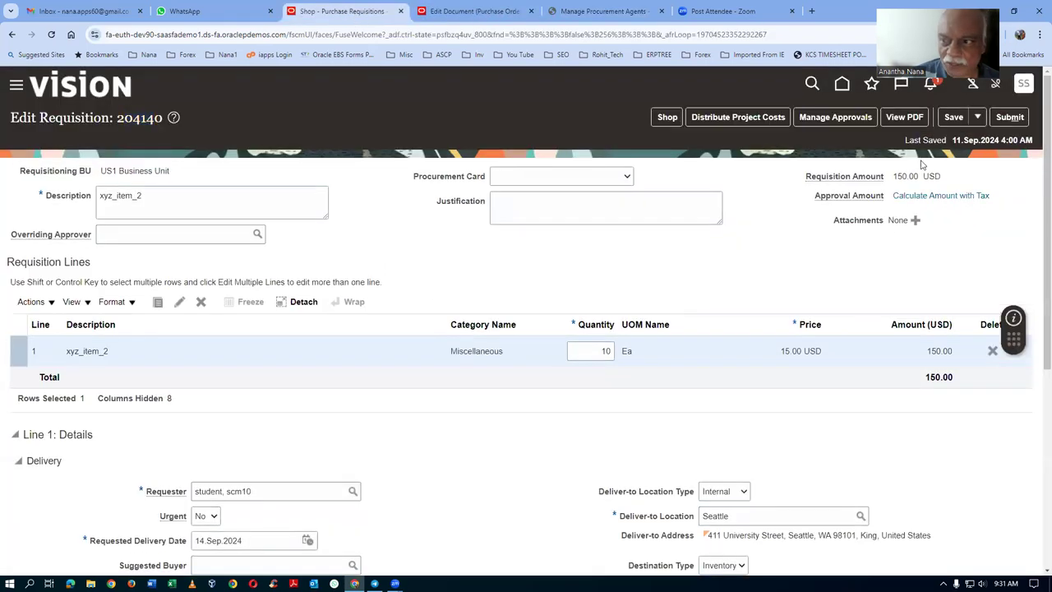
{"action": "left_click", "coordinate": [843, 83]}
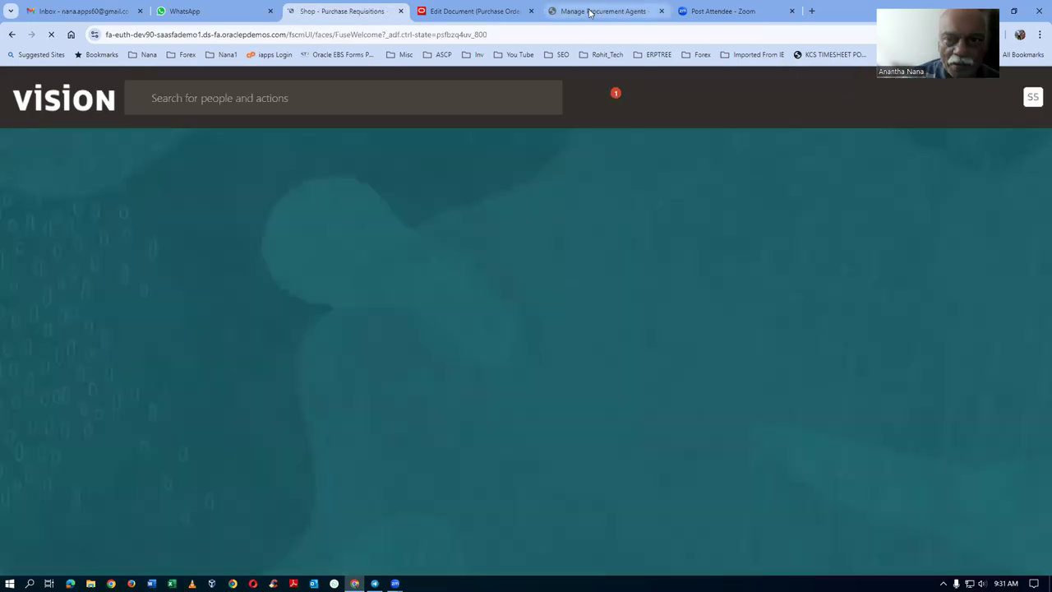
{"action": "left_click", "coordinate": [592, 11]}
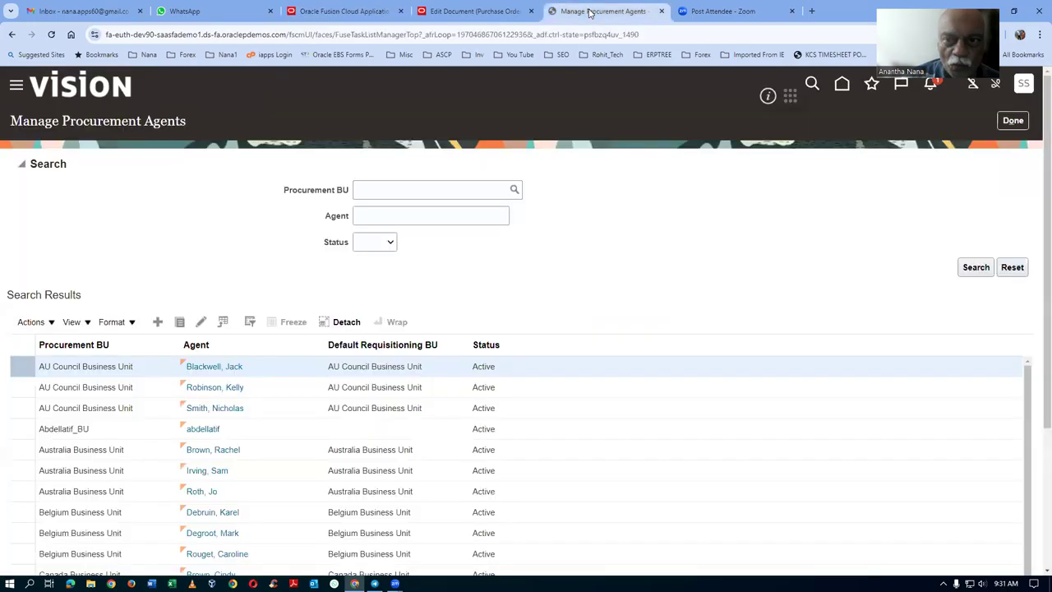
Review the new purchase order's general details, terms and lines, and return to the home page in the requisitions browser tab
{"action": "left_click", "coordinate": [475, 11]}
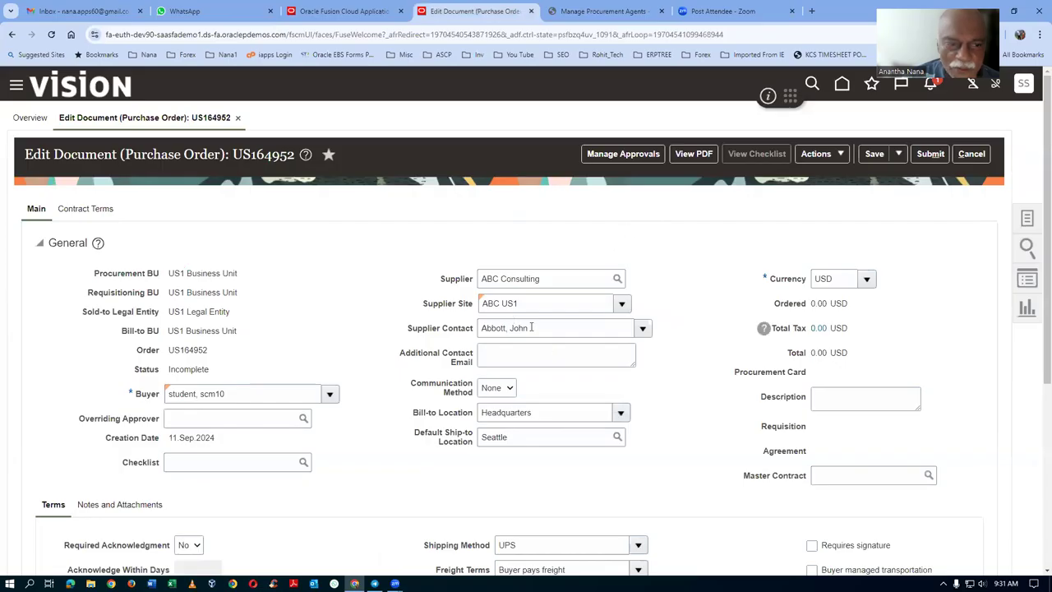
{"action": "scroll", "coordinate": [433, 402], "scroll_direction": "down", "scroll_amount": 4}
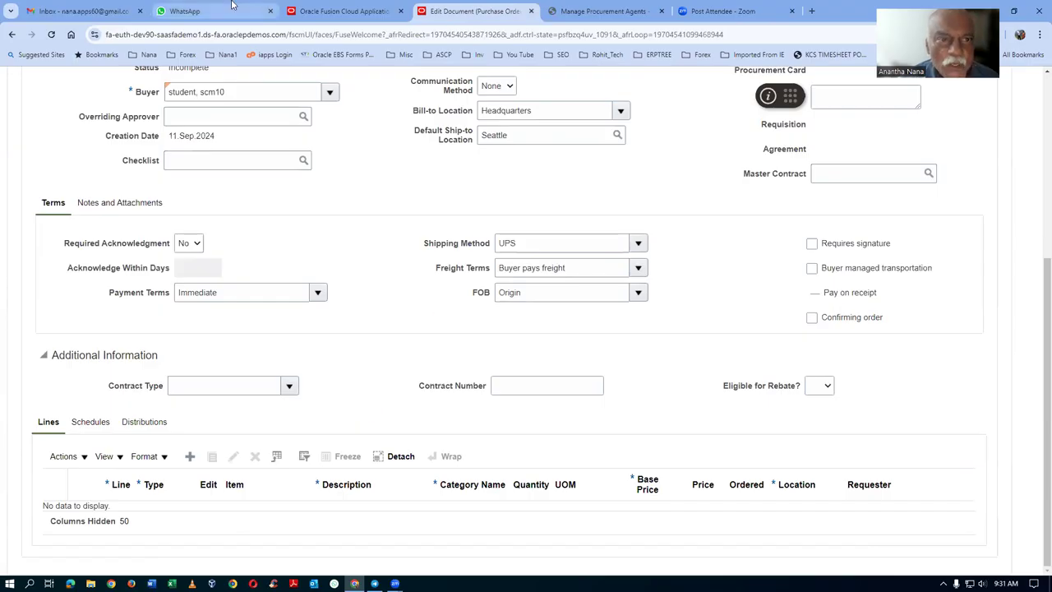
{"action": "left_click", "coordinate": [346, 11]}
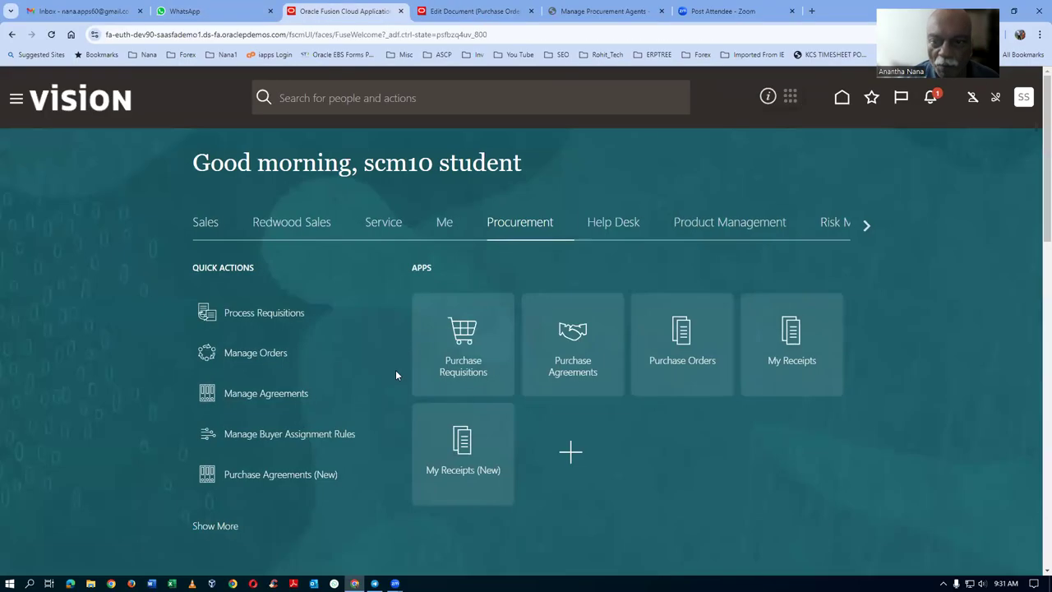
Open Product Information Management from the home page, and enter xyz_item_3 as the item on line 1 of the purchase order
{"action": "left_click", "coordinate": [711, 228]}
{"action": "left_click", "coordinate": [574, 492]}
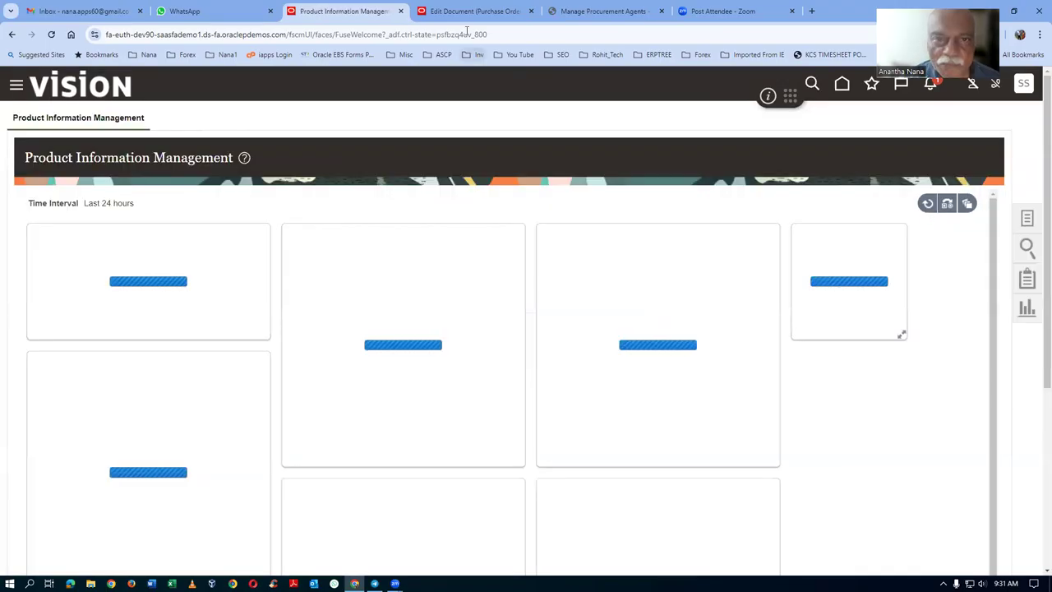
{"action": "left_click", "coordinate": [468, 11]}
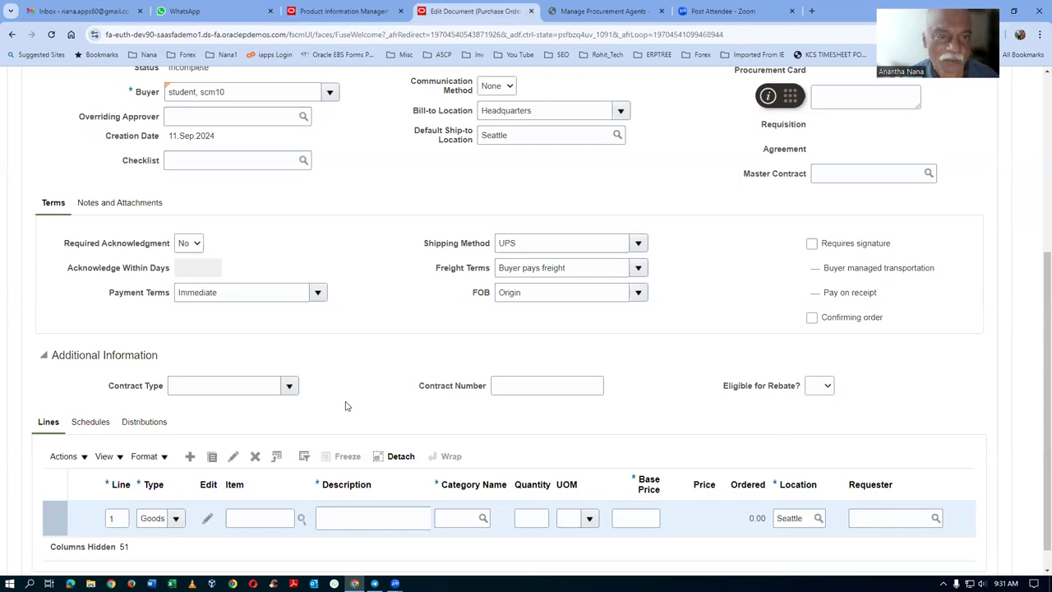
{"action": "left_click", "coordinate": [250, 518]}
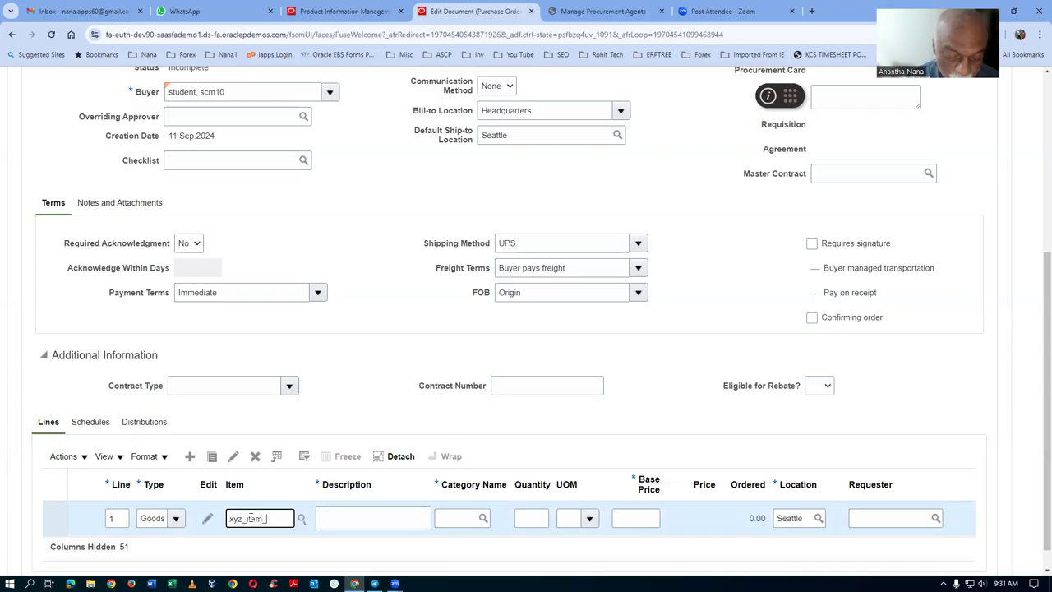
{"action": "key", "text": "Tab"}
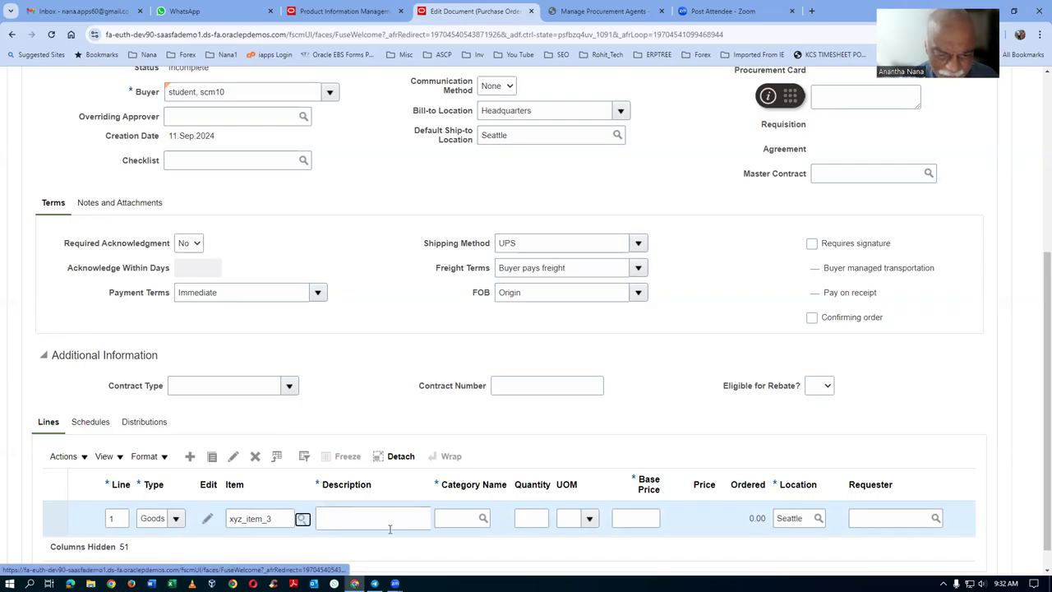
Open the Manage Delete Groups page from Product Information Management and start creating a new delete group
{"action": "left_click", "coordinate": [345, 10]}
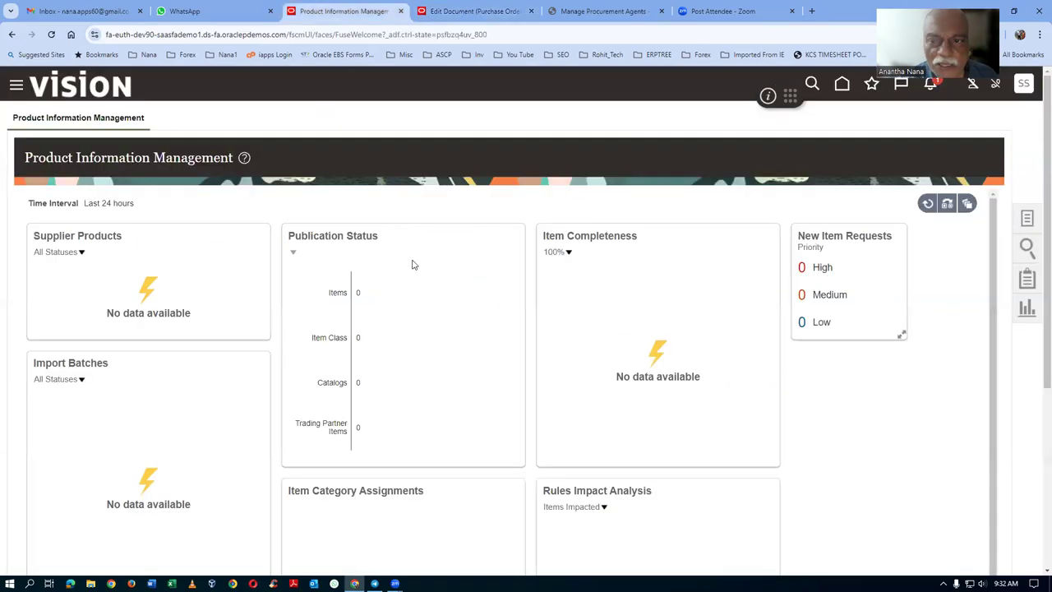
{"action": "left_click", "coordinate": [1026, 220]}
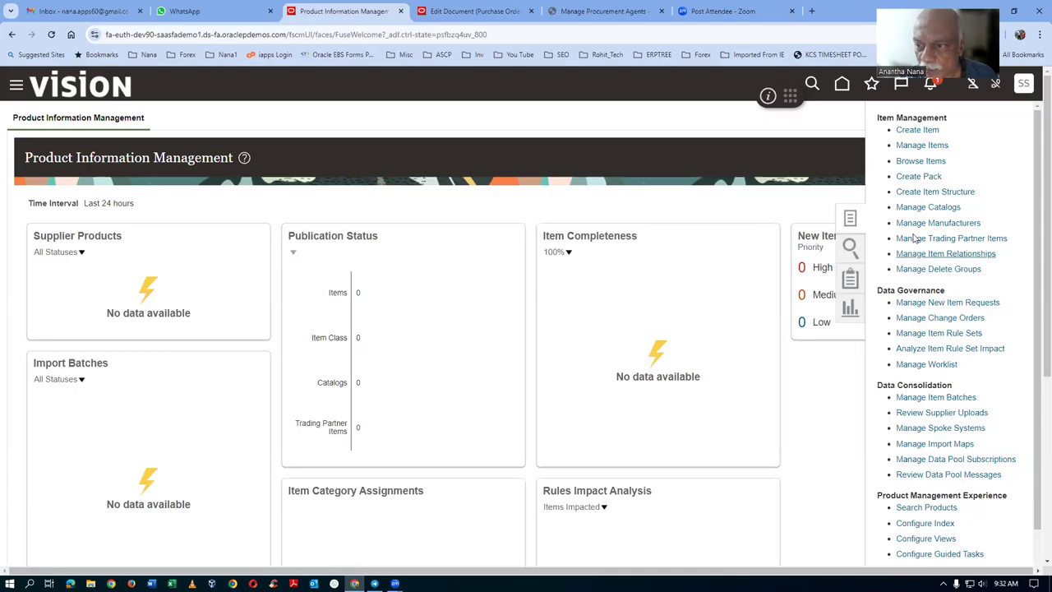
{"action": "left_click", "coordinate": [938, 274]}
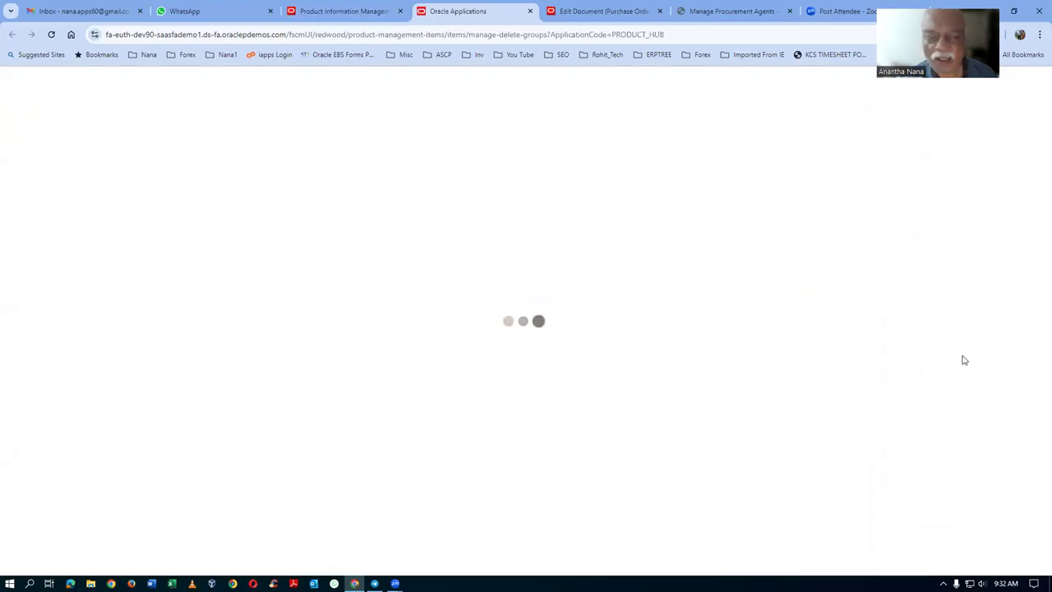
{"action": "left_click_drag", "start_coordinate": [940, 9], "coordinate": [73, 465]}
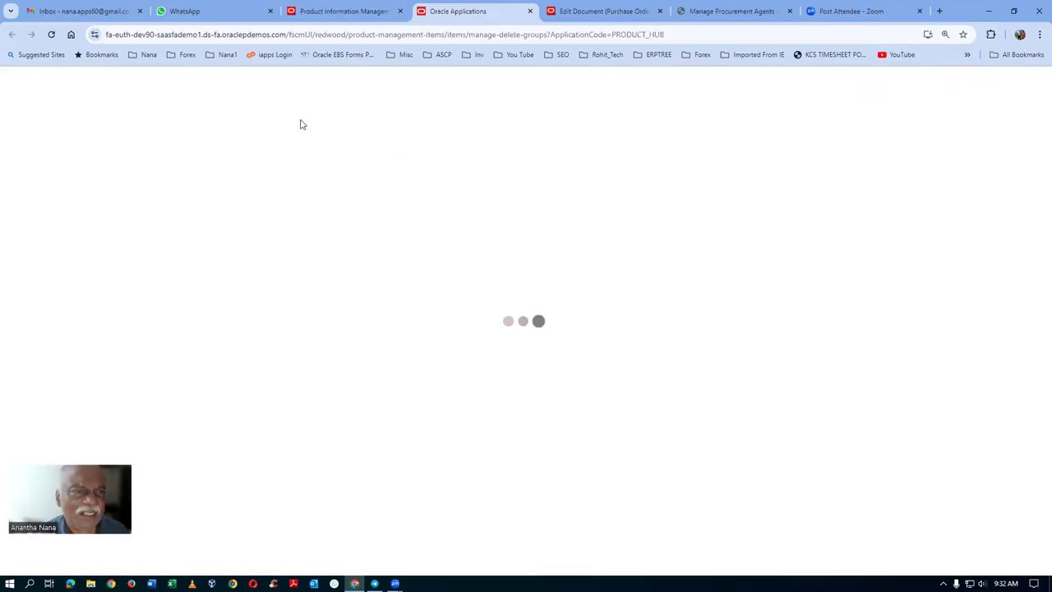
{"action": "left_click", "coordinate": [564, 10]}
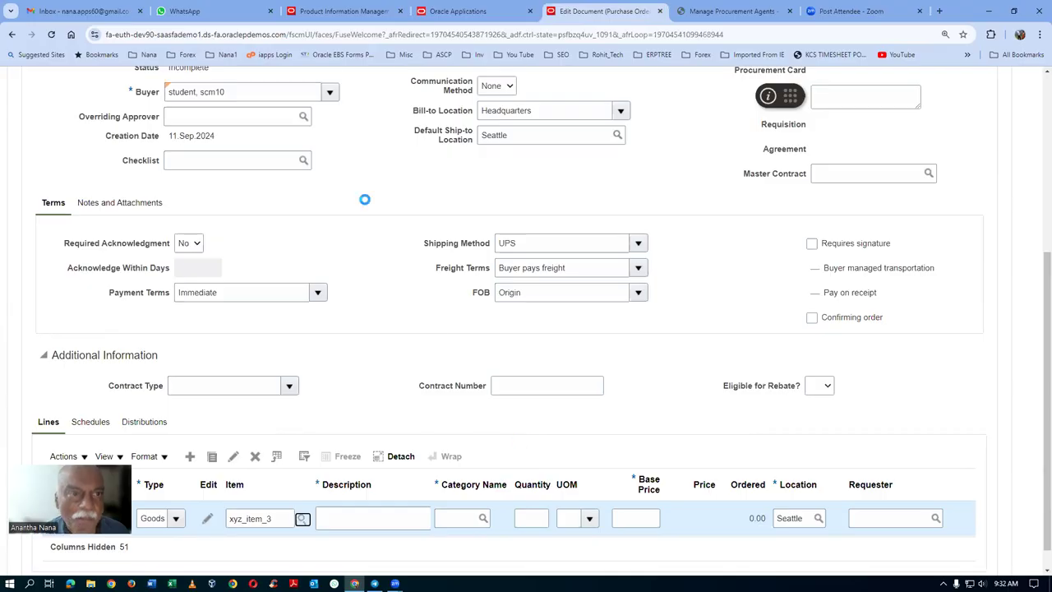
{"action": "left_click", "coordinate": [340, 11]}
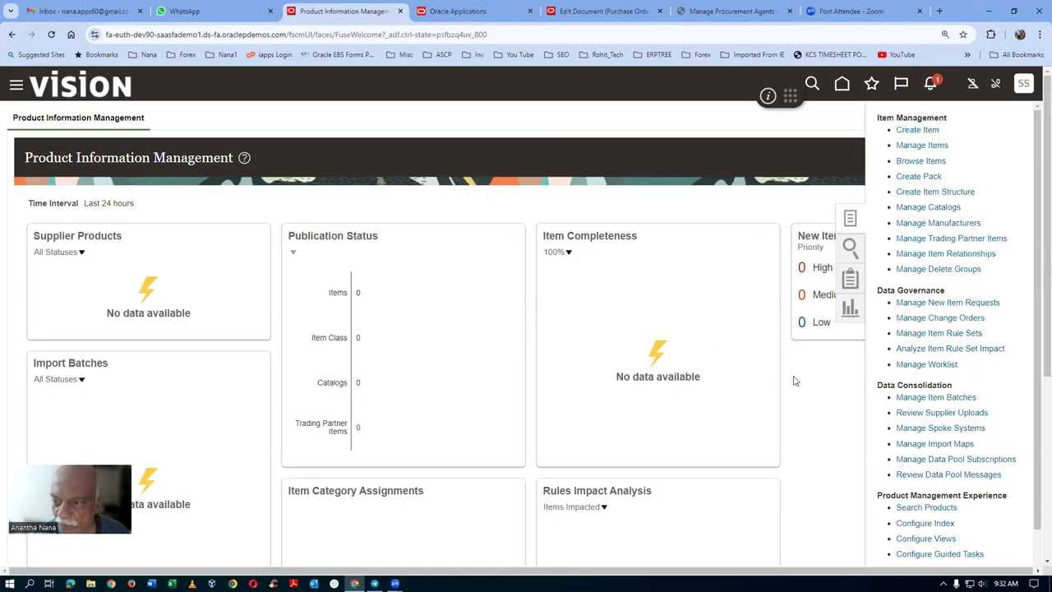
{"action": "left_click", "coordinate": [972, 275]}
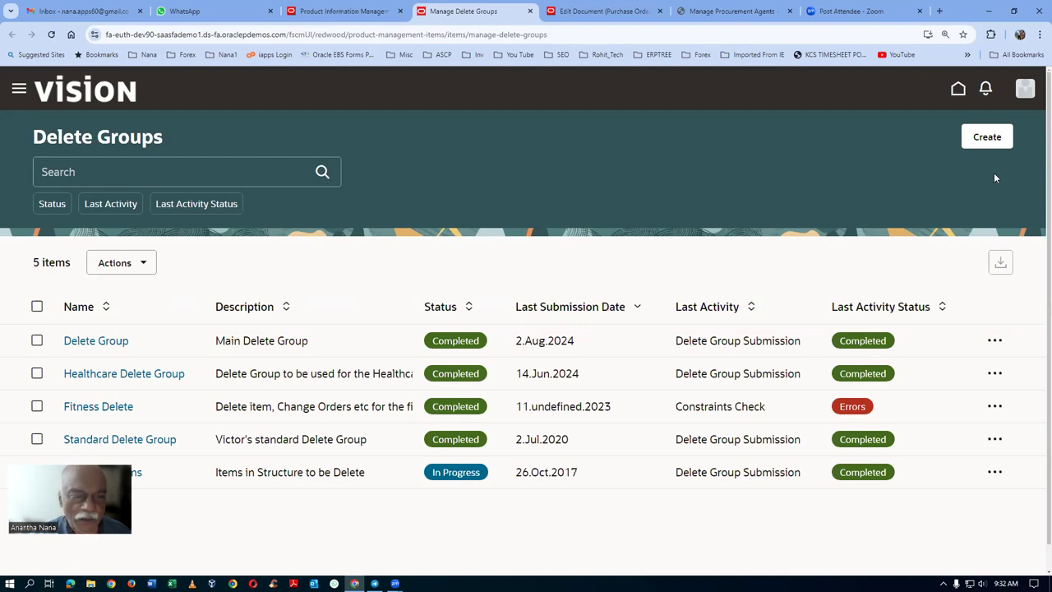
{"action": "left_click", "coordinate": [990, 140]}
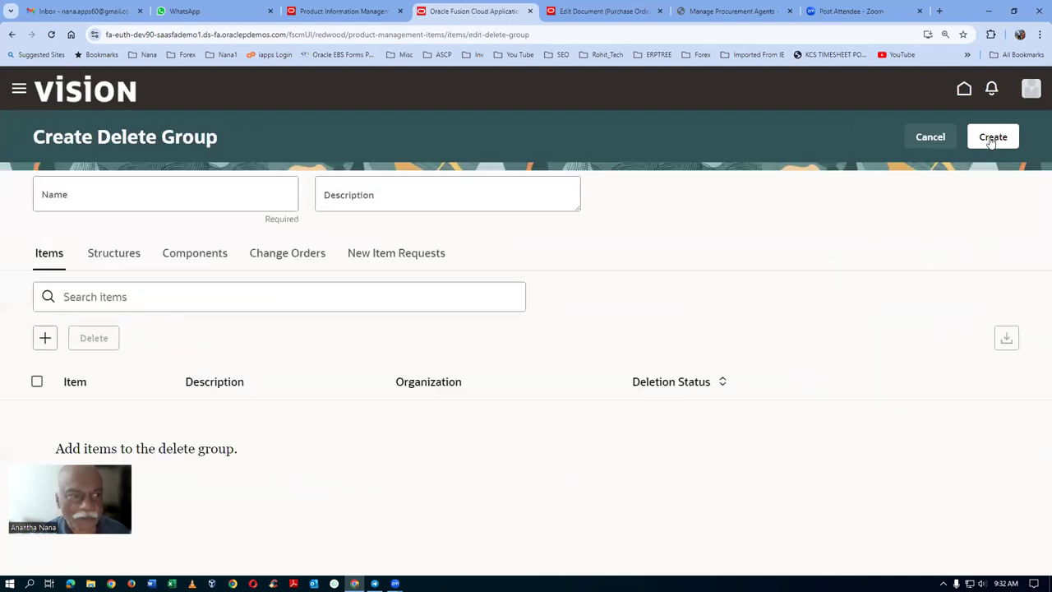
Name the new delete group xyz_delete_group and use the same text as its description
{"action": "left_click", "coordinate": [613, 12]}
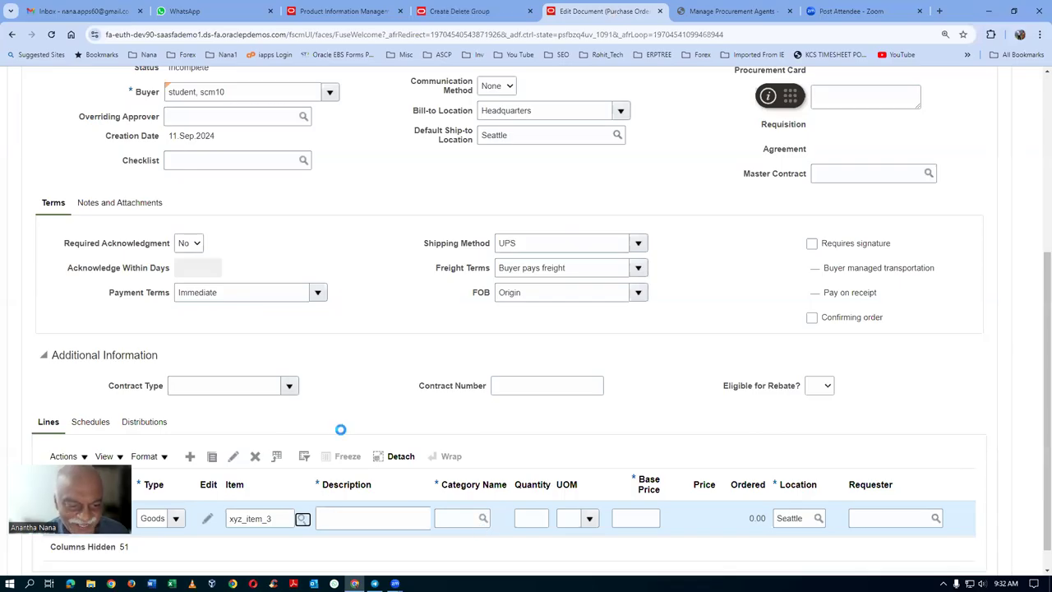
{"action": "left_click", "coordinate": [456, 12]}
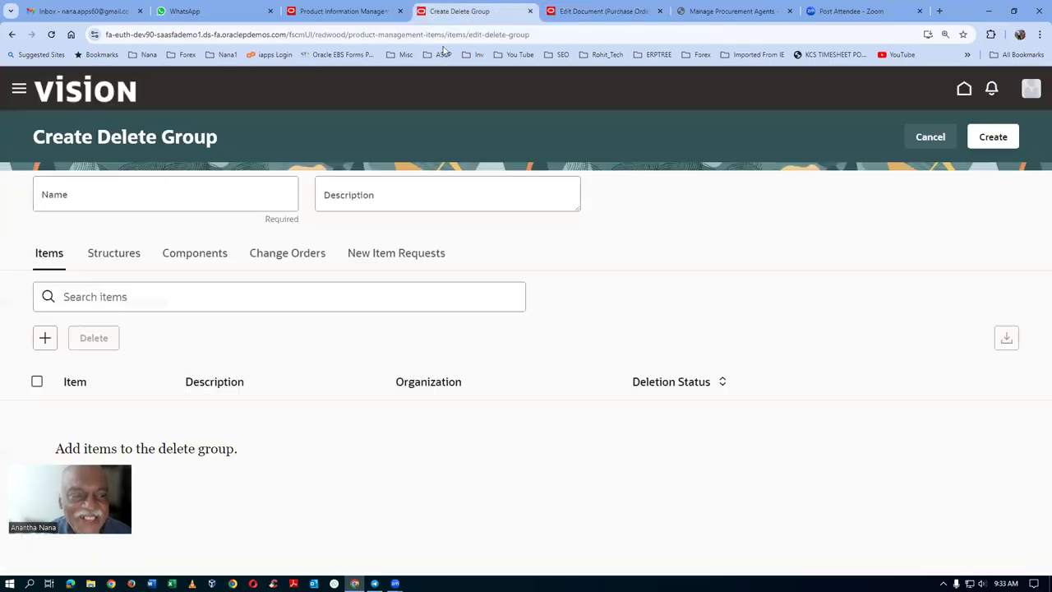
{"action": "left_click", "coordinate": [90, 200]}
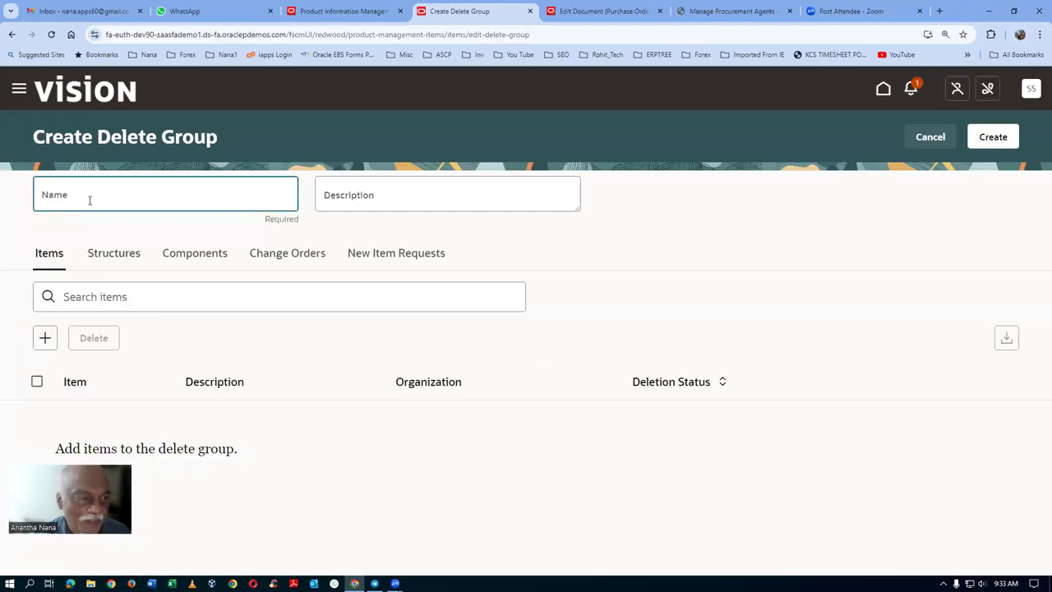
{"action": "type", "text": "xyz_delete_group"}
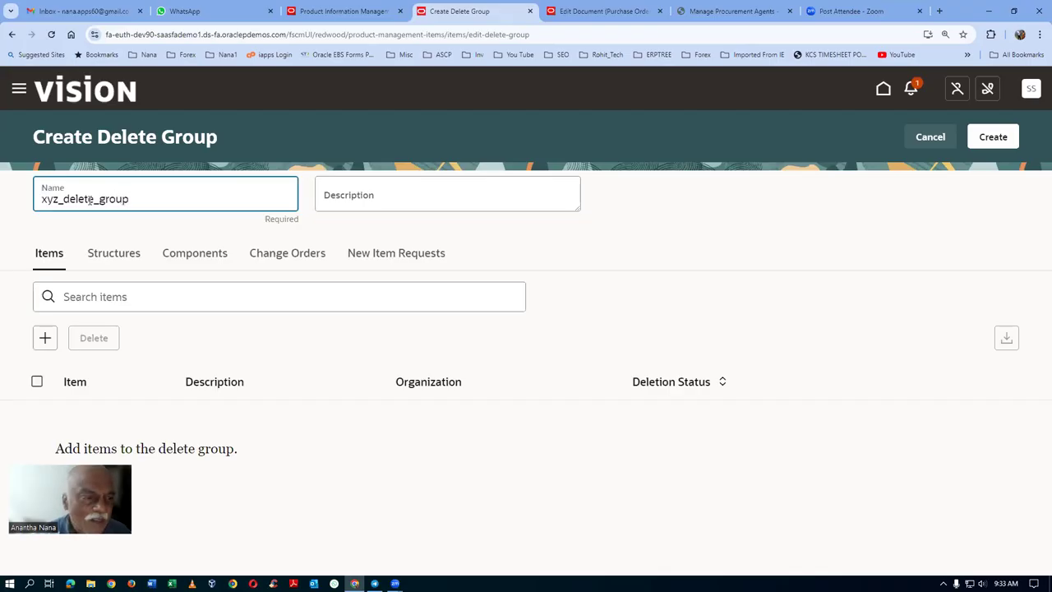
{"action": "left_click_drag", "start_coordinate": [136, 199], "coordinate": [1, 242]}
{"action": "key", "text": "ctrl+c"}
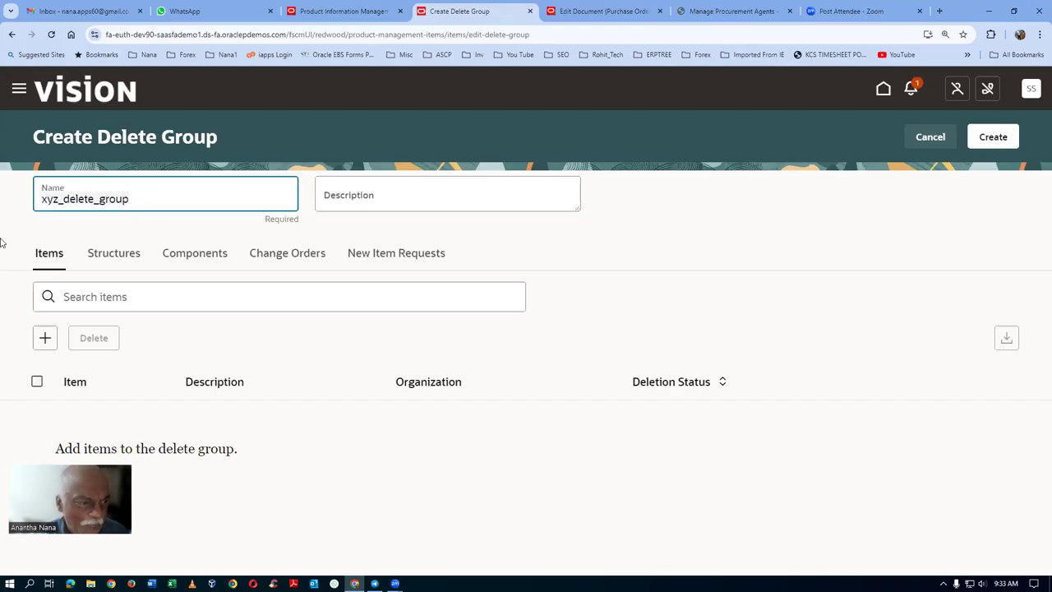
{"action": "left_click", "coordinate": [347, 200]}
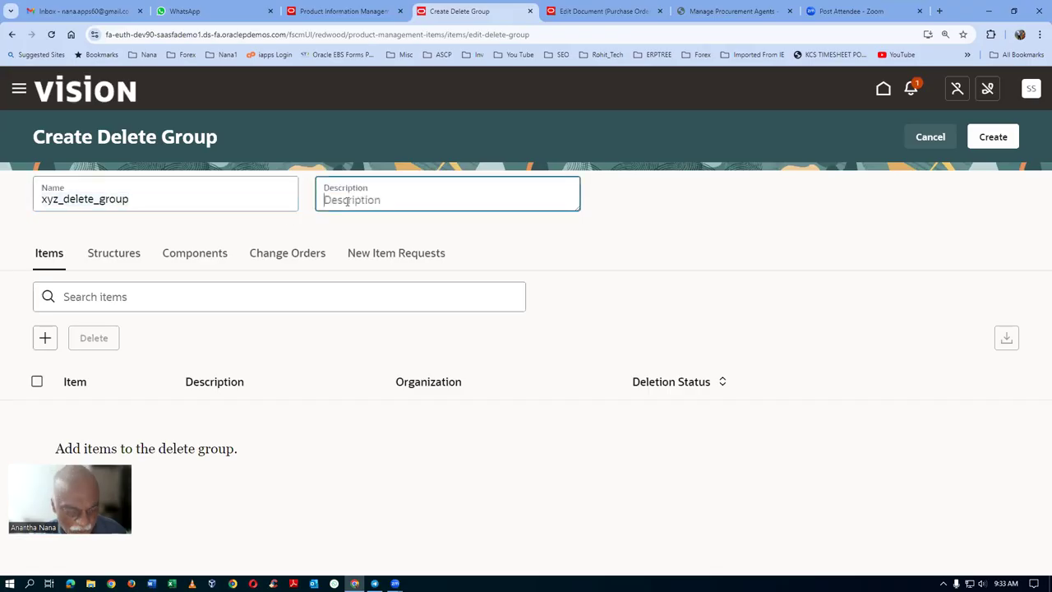
{"action": "key", "text": "ctrl+v"}
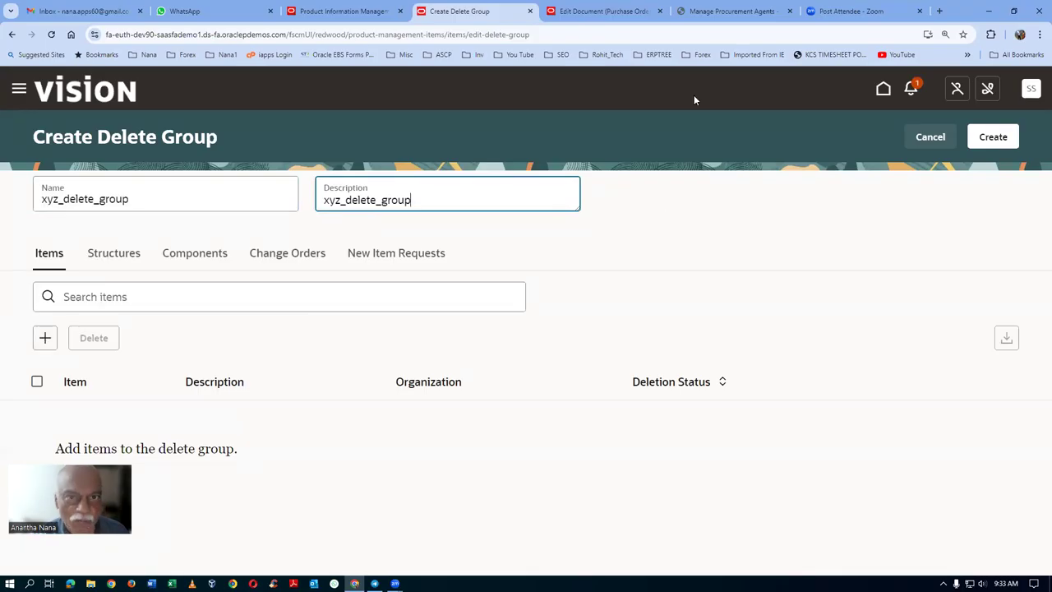
Set the base price to 25 and the quantity to 17 on the purchase order's xyz_item_3 line
{"action": "left_click", "coordinate": [603, 14]}
{"action": "scroll", "coordinate": [595, 467], "scroll_direction": "down", "scroll_amount": 1}
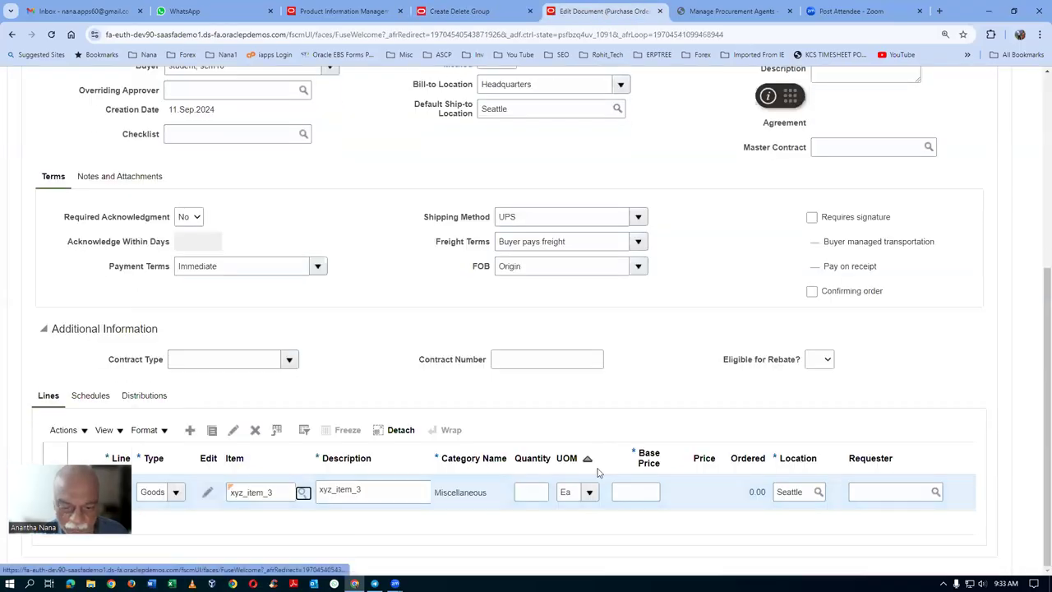
{"action": "left_click", "coordinate": [650, 497]}
{"action": "type", "text": "2"}
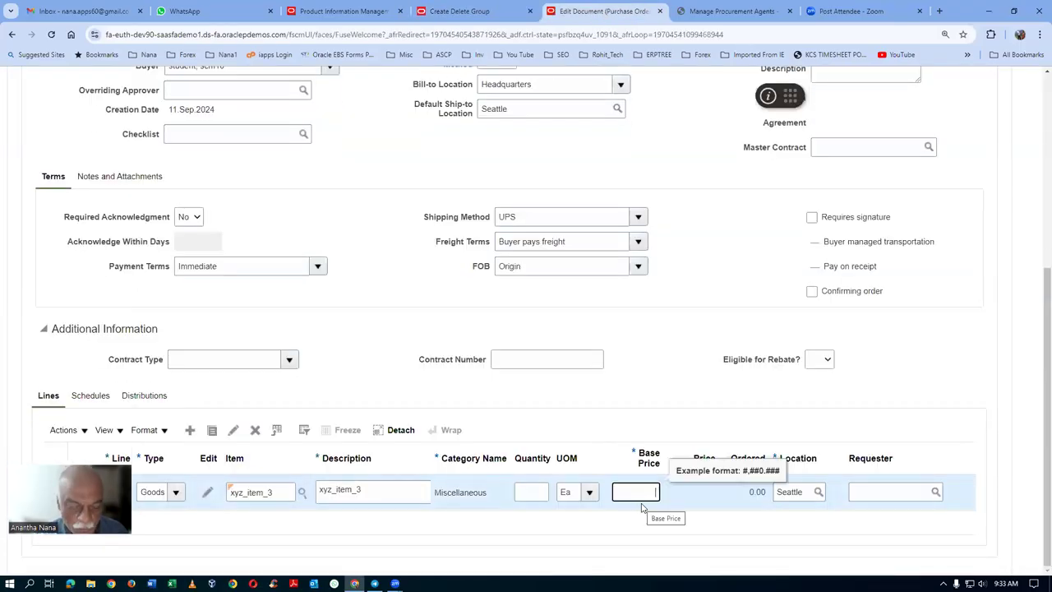
{"action": "type", "text": "5"}
{"action": "key", "text": "Tab"}
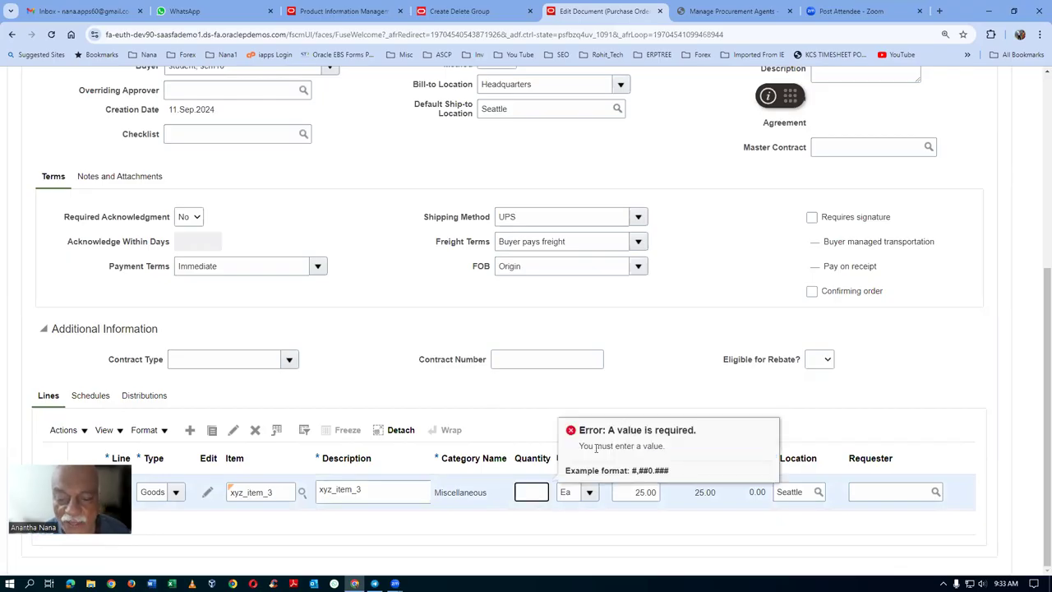
{"action": "type", "text": "1"}
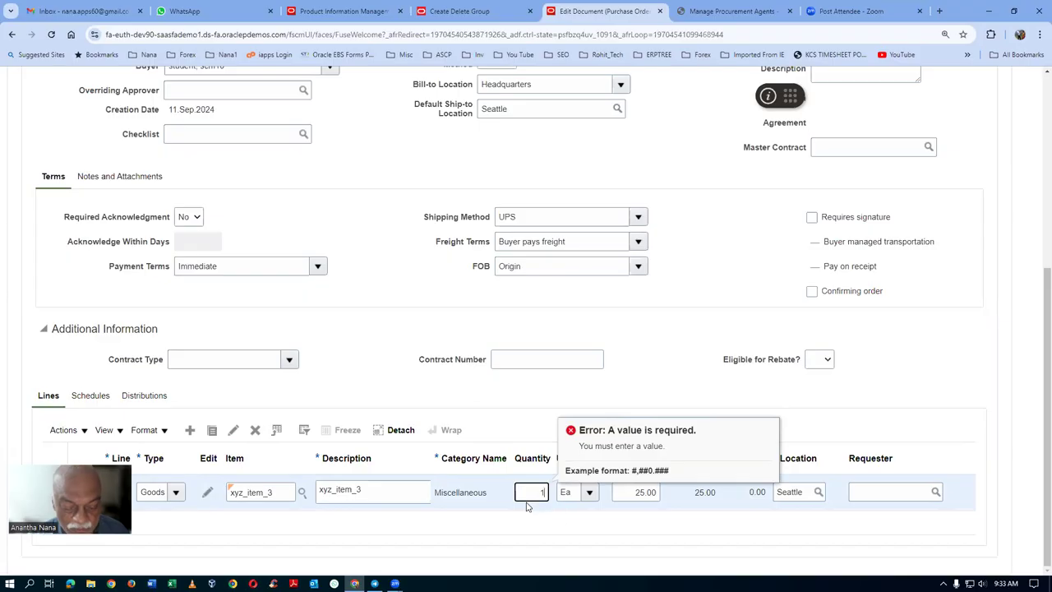
{"action": "type", "text": "7"}
{"action": "key", "text": "Tab"}
Try to open the purchase order's schedules and review its general details and lines
{"action": "left_click", "coordinate": [90, 396]}
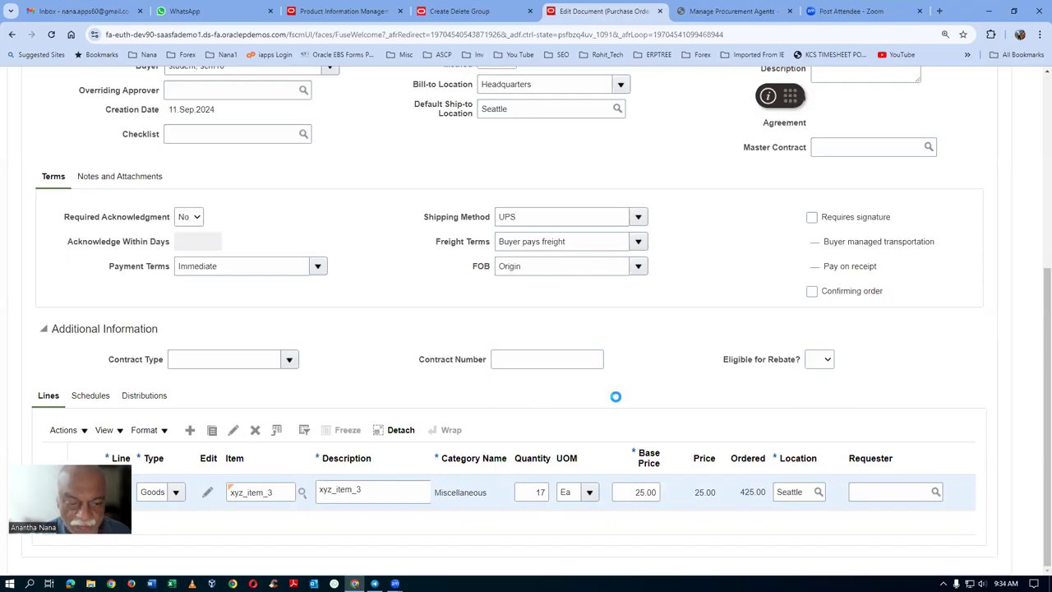
{"action": "scroll", "coordinate": [616, 397], "scroll_direction": "up", "scroll_amount": 4}
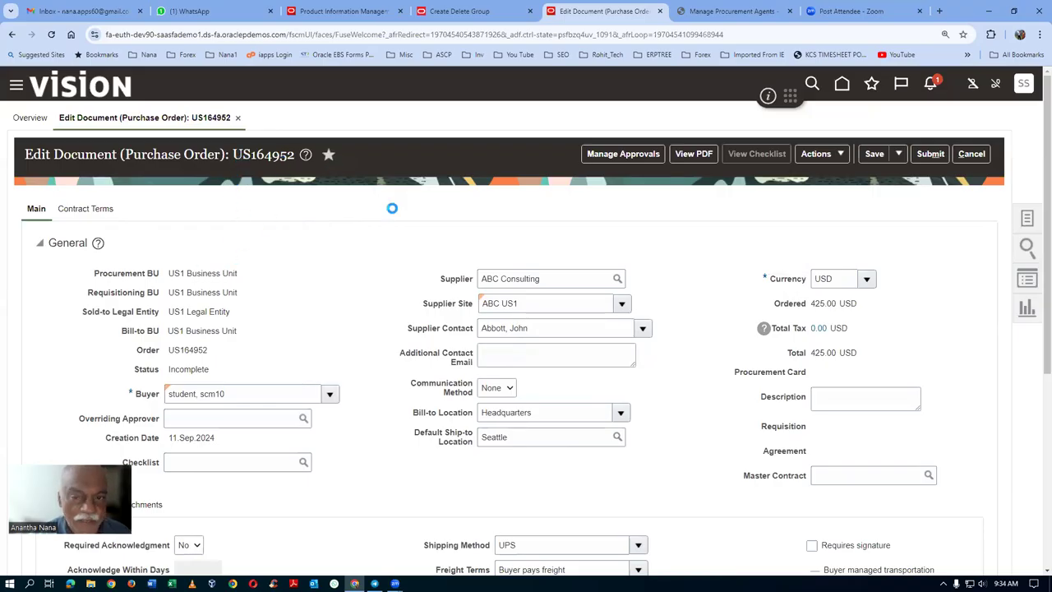
{"action": "scroll", "coordinate": [721, 312], "scroll_direction": "down", "scroll_amount": 4}
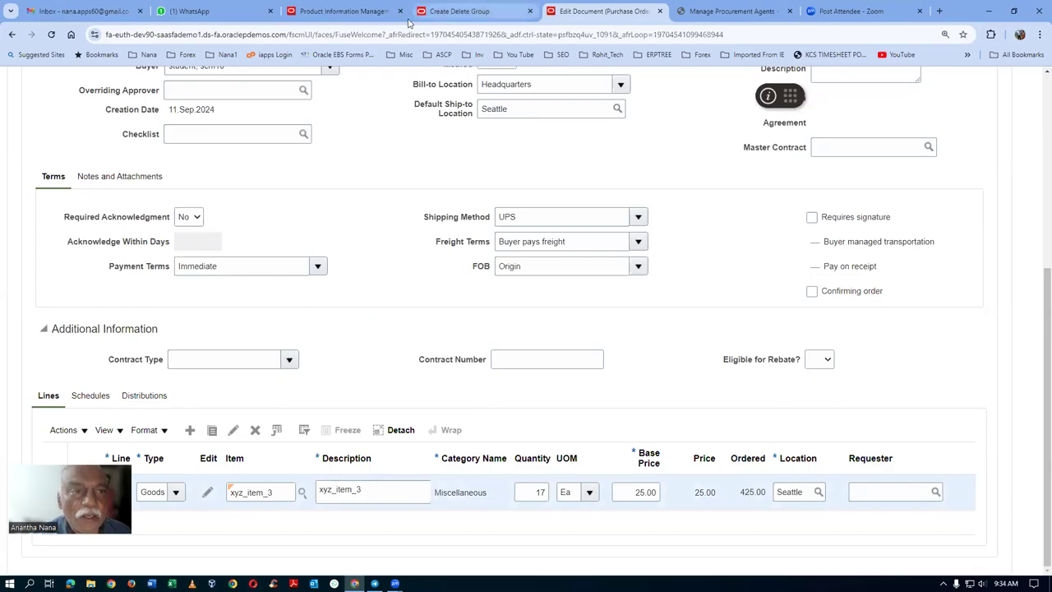
In the new delete group, search for items to add and select xyz_item_1 of organization 001
{"action": "left_click", "coordinate": [468, 12]}
{"action": "left_click", "coordinate": [47, 343]}
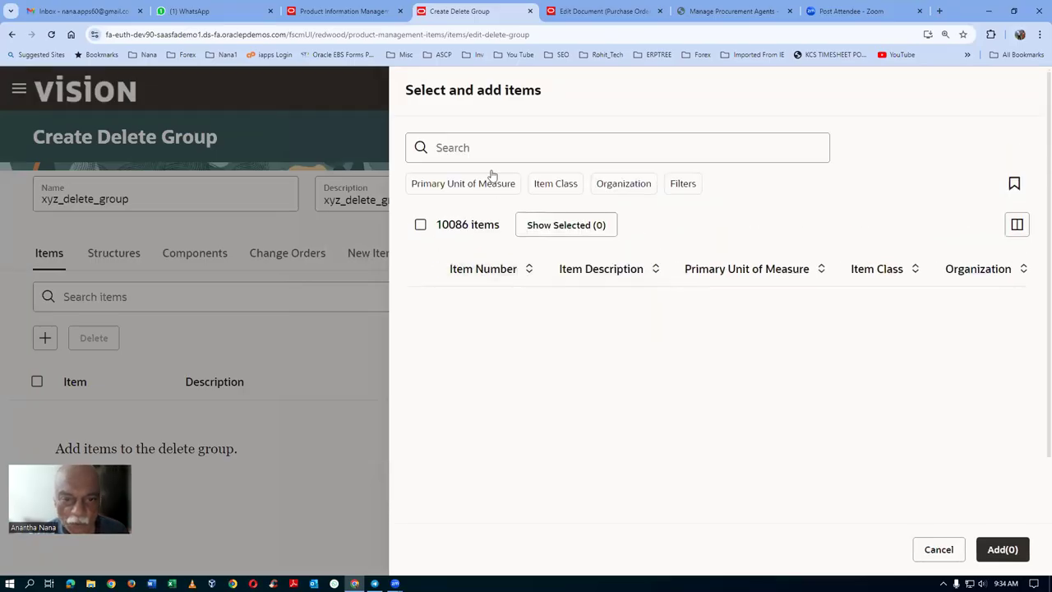
{"action": "left_click", "coordinate": [480, 147]}
{"action": "type", "text": "xyz_"}
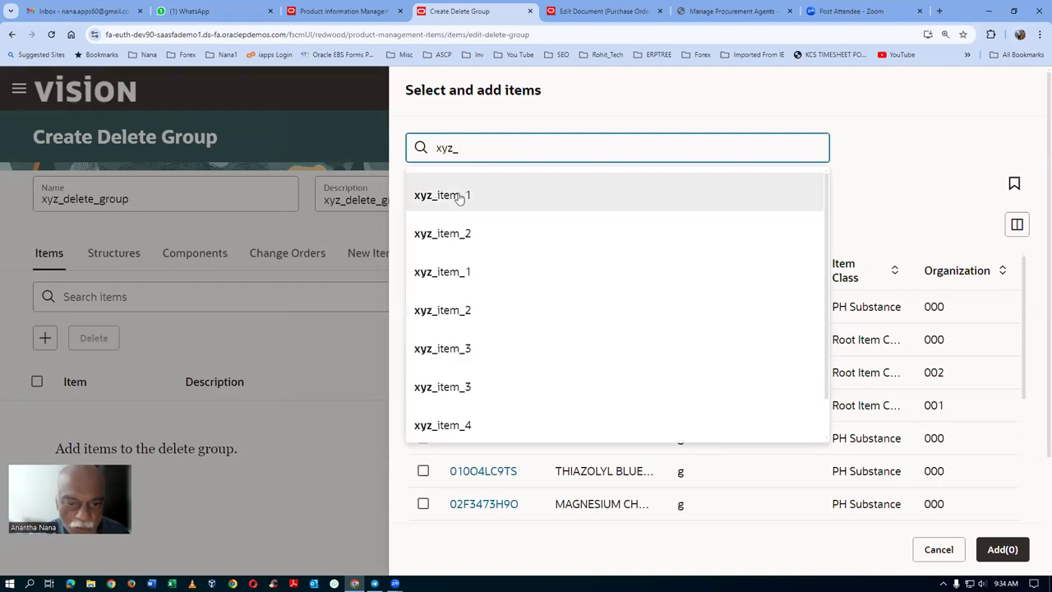
{"action": "left_click", "coordinate": [451, 276]}
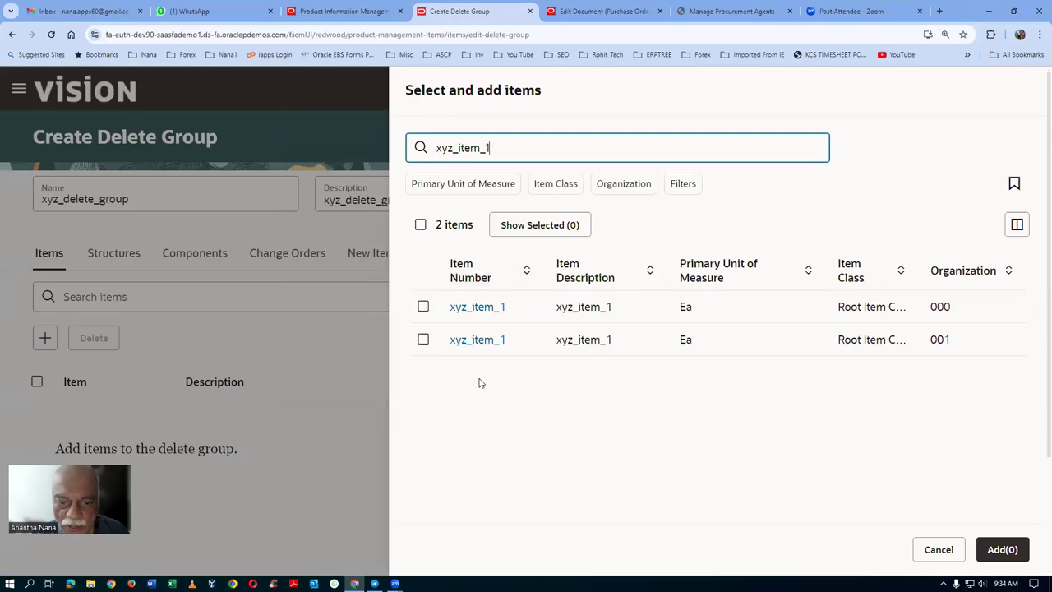
{"action": "left_click", "coordinate": [423, 340]}
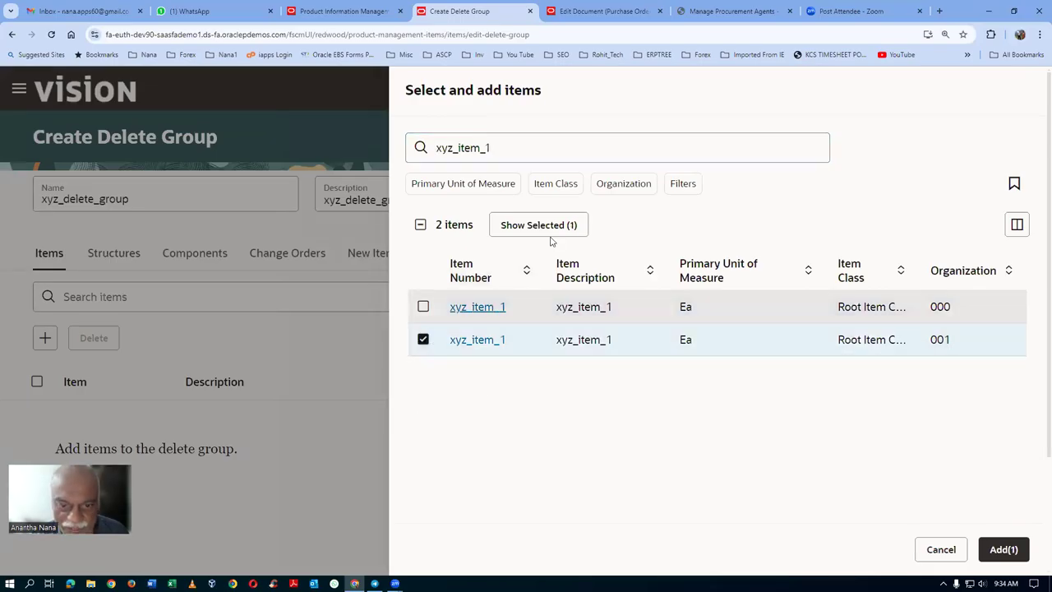
Search for xyz_item_2 and also select its organization 001 entry for the delete group
{"action": "left_click", "coordinate": [524, 148]}
{"action": "key", "text": "BackSpace"}
{"action": "type", "text": "2"}
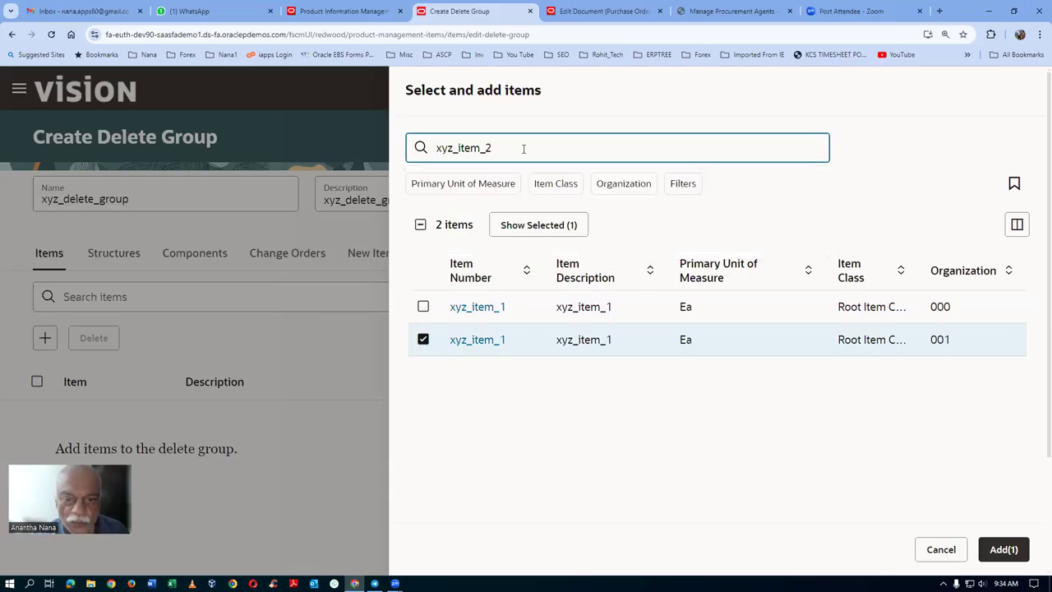
{"action": "key", "text": "Return"}
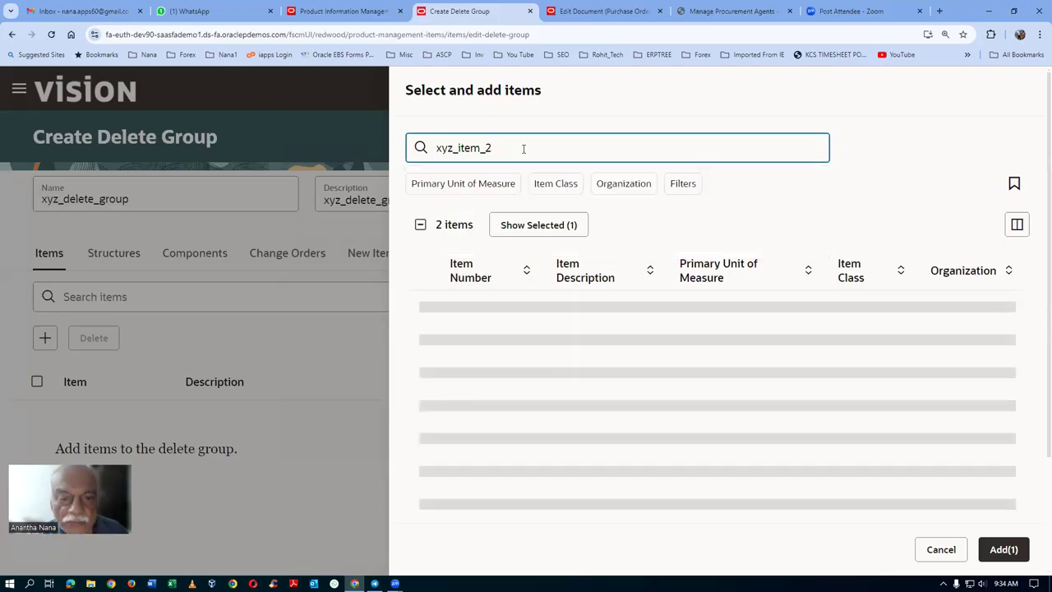
{"action": "left_click", "coordinate": [446, 353]}
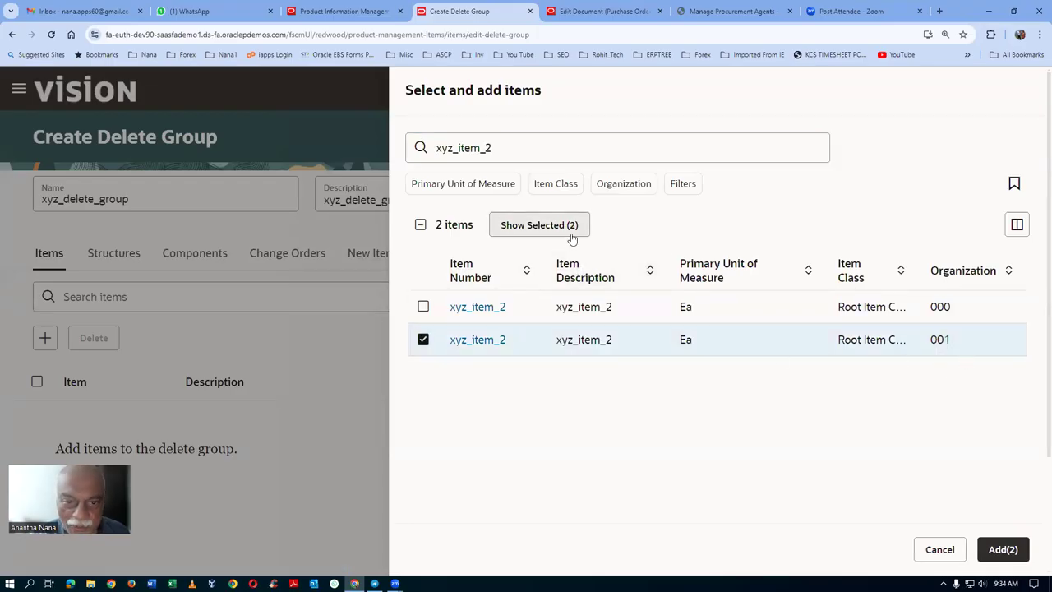
Search for xyz_item_3 and also select its organization 001 entry for the delete group
{"action": "left_click", "coordinate": [543, 143]}
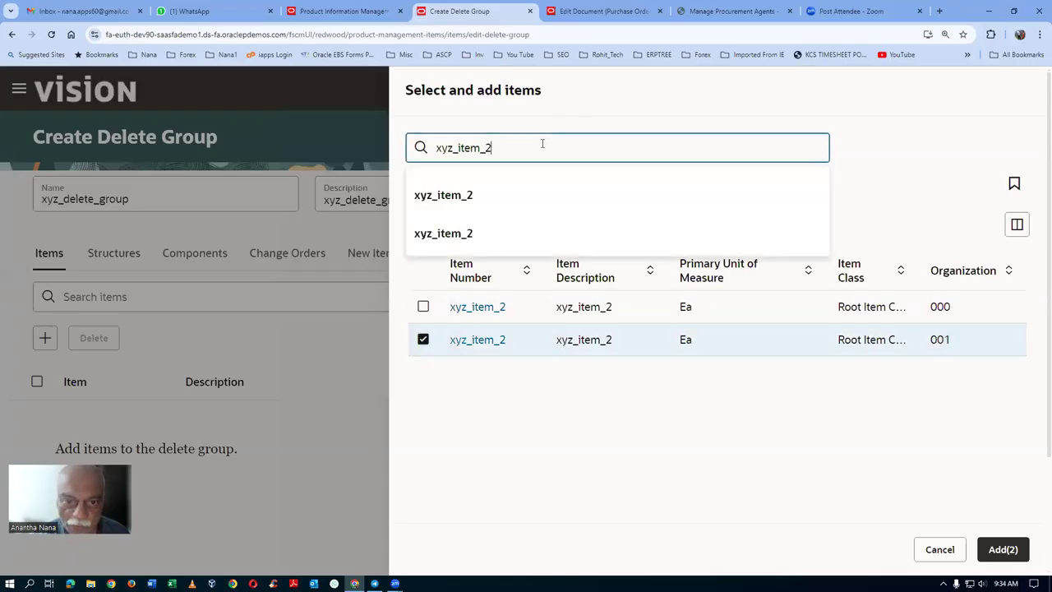
{"action": "key", "text": "BackSpace"}
{"action": "type", "text": "3"}
{"action": "key", "text": "Return"}
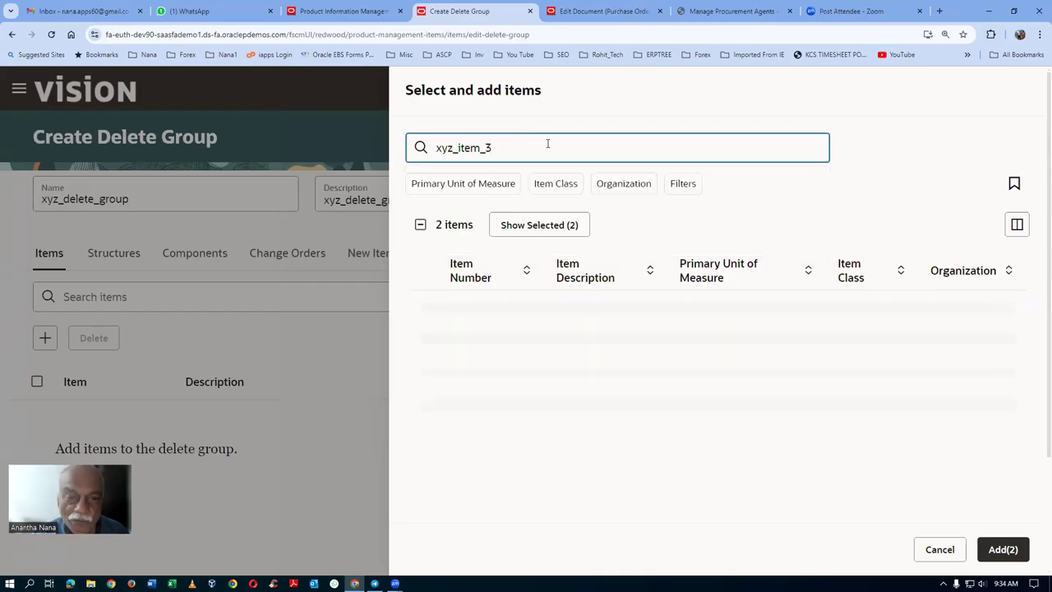
{"action": "left_click", "coordinate": [422, 339]}
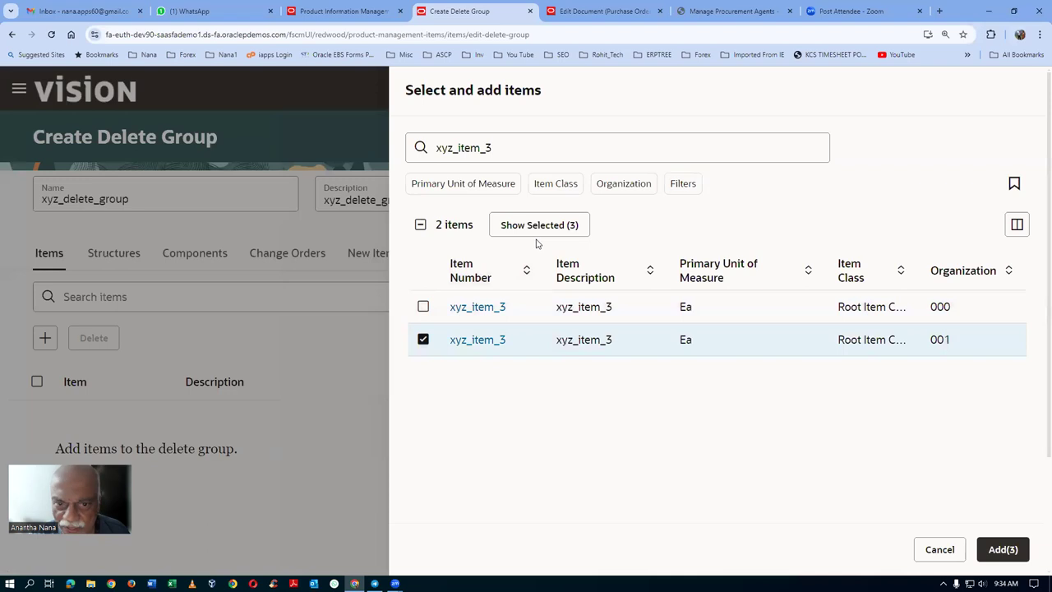
Search for xyz_item_4, select its organization 001 entry, and add all the selected items to the delete group
{"action": "left_click", "coordinate": [524, 154]}
{"action": "key", "text": "BackSpace"}
{"action": "type", "text": "4"}
{"action": "key", "text": "Return"}
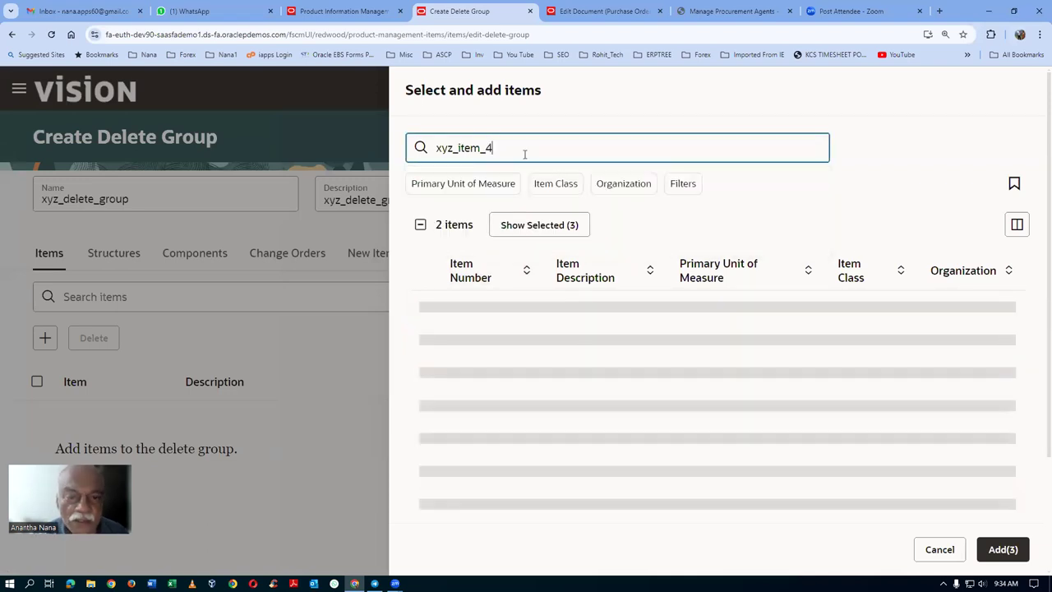
{"action": "left_click", "coordinate": [424, 341]}
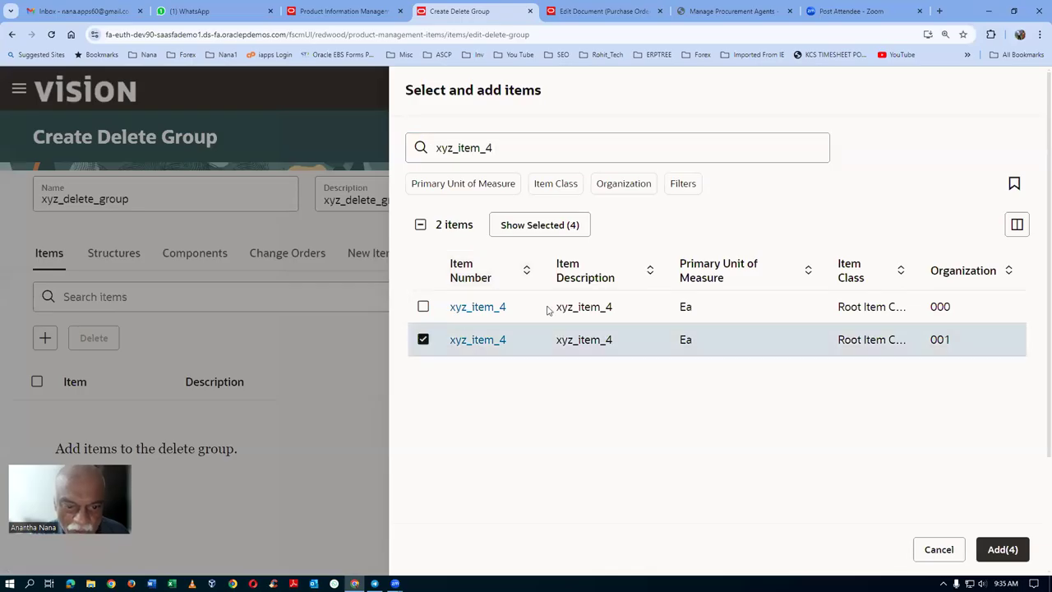
{"action": "left_click", "coordinate": [542, 227]}
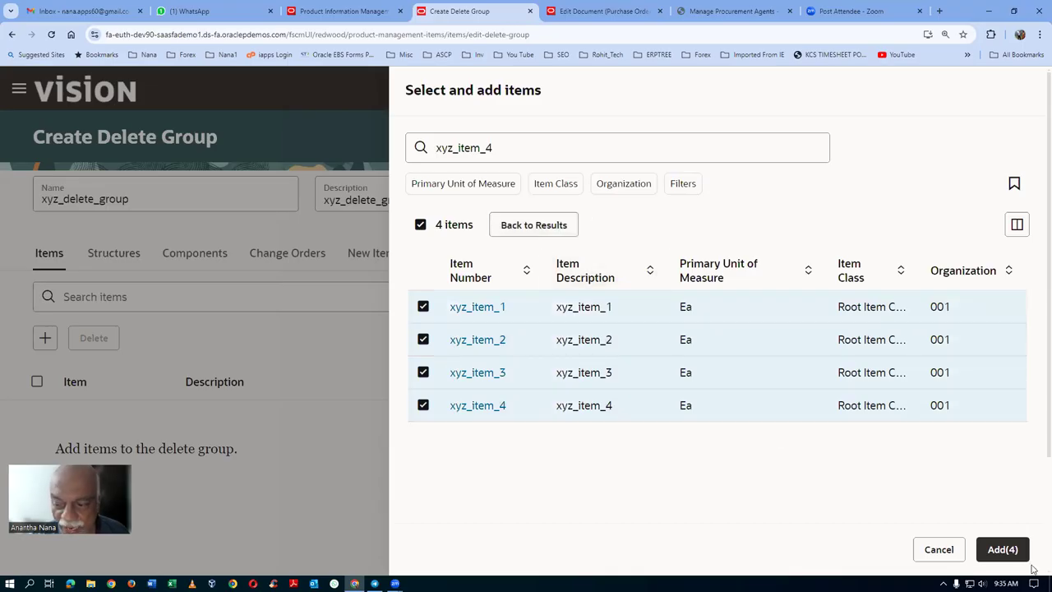
{"action": "left_click", "coordinate": [1005, 549]}
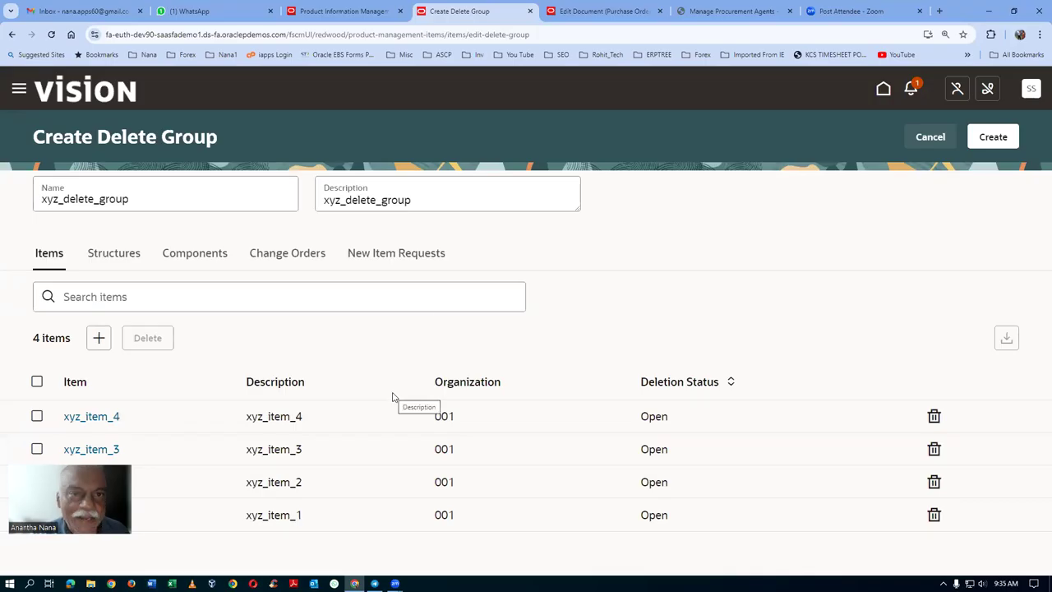
Pick a requested delivery date for the purchase order's xyz_item_3 schedule and save the order
{"action": "left_click", "coordinate": [599, 11]}
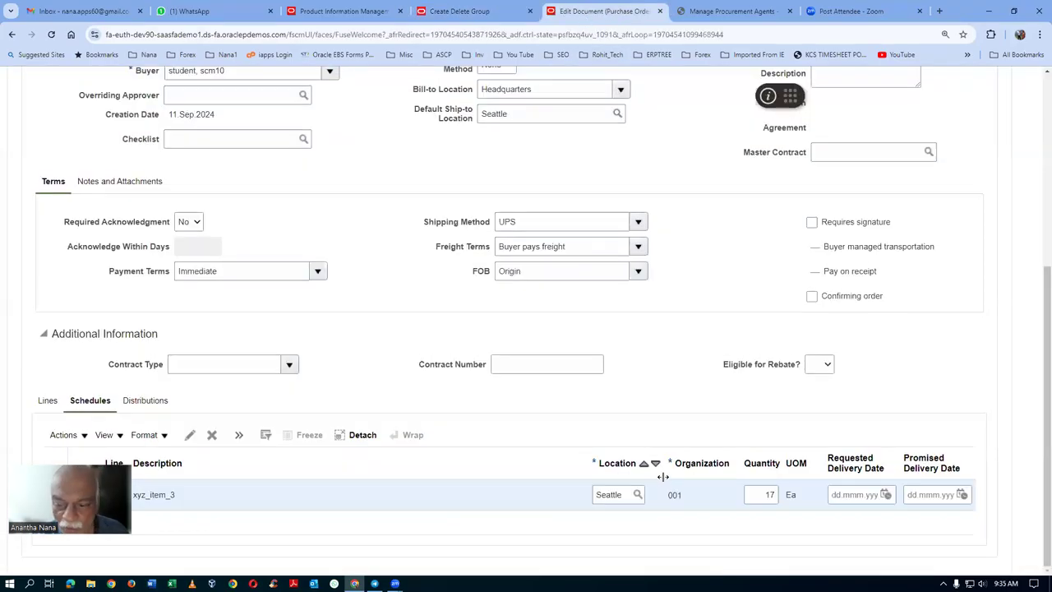
{"action": "left_click", "coordinate": [886, 494]}
{"action": "left_click", "coordinate": [792, 403]}
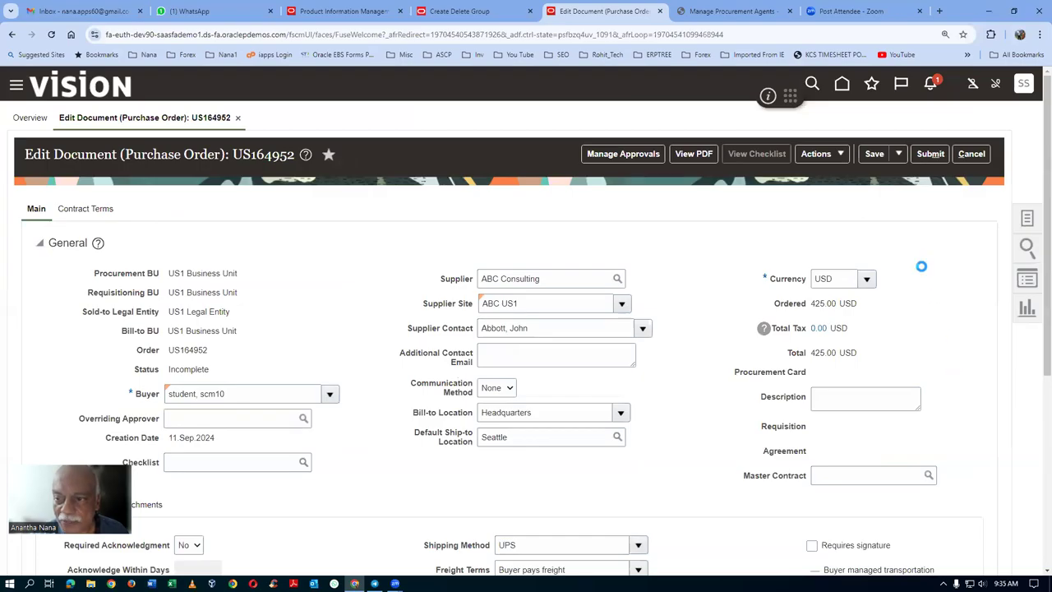
{"action": "left_click", "coordinate": [874, 154]}
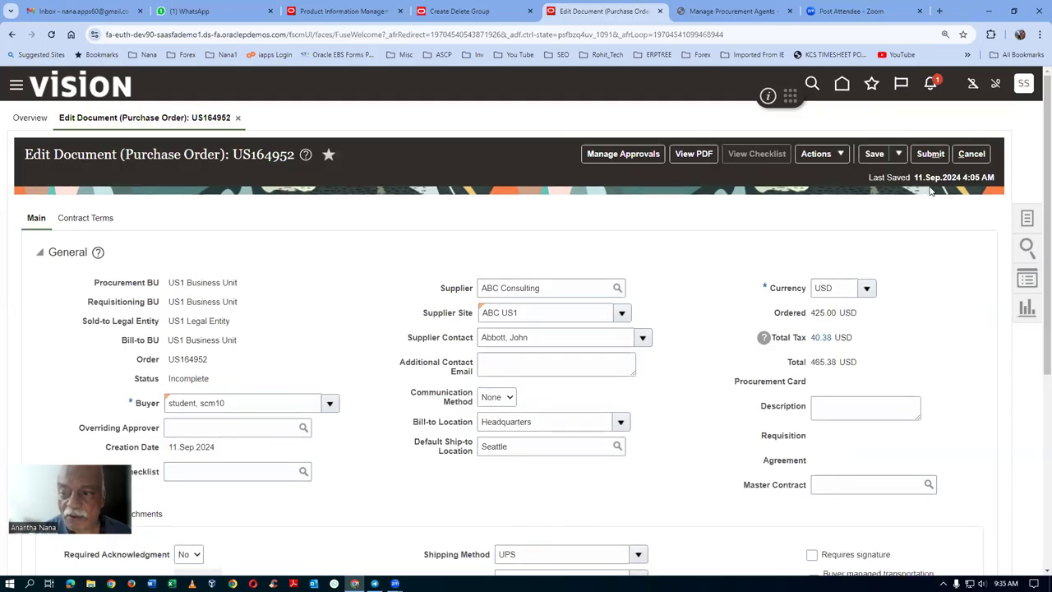
Cancel creating xyz_delete_group and discard its unsaved changes
{"action": "left_click", "coordinate": [461, 12]}
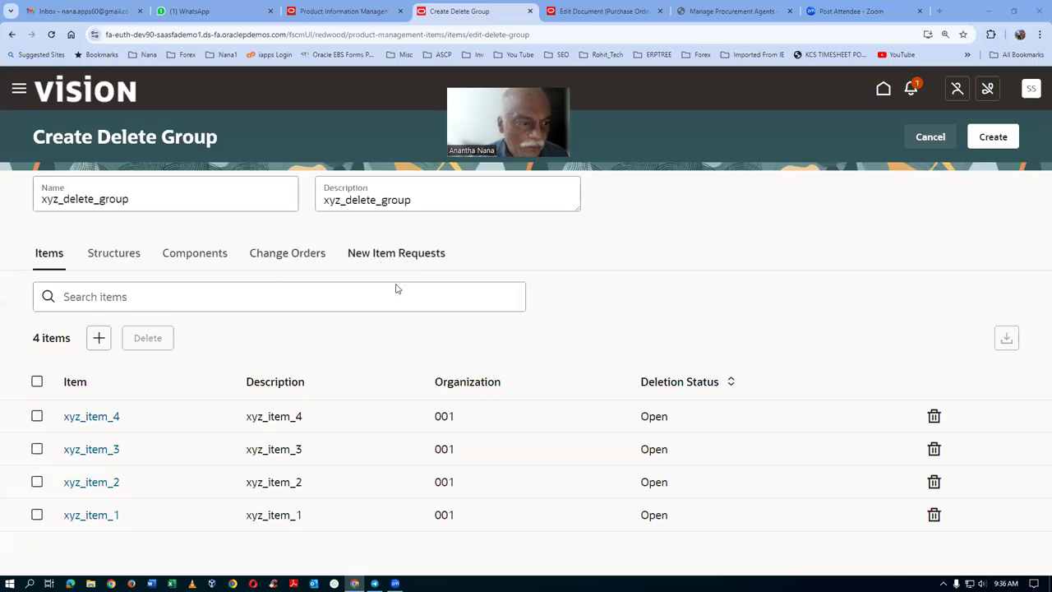
{"action": "left_click", "coordinate": [930, 137]}
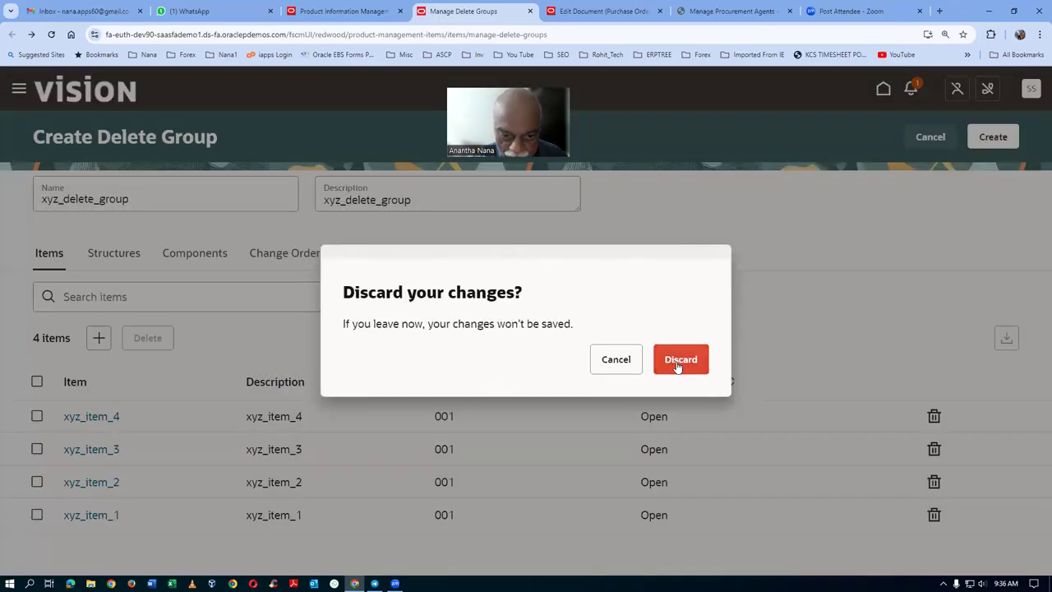
{"action": "left_click", "coordinate": [679, 360]}
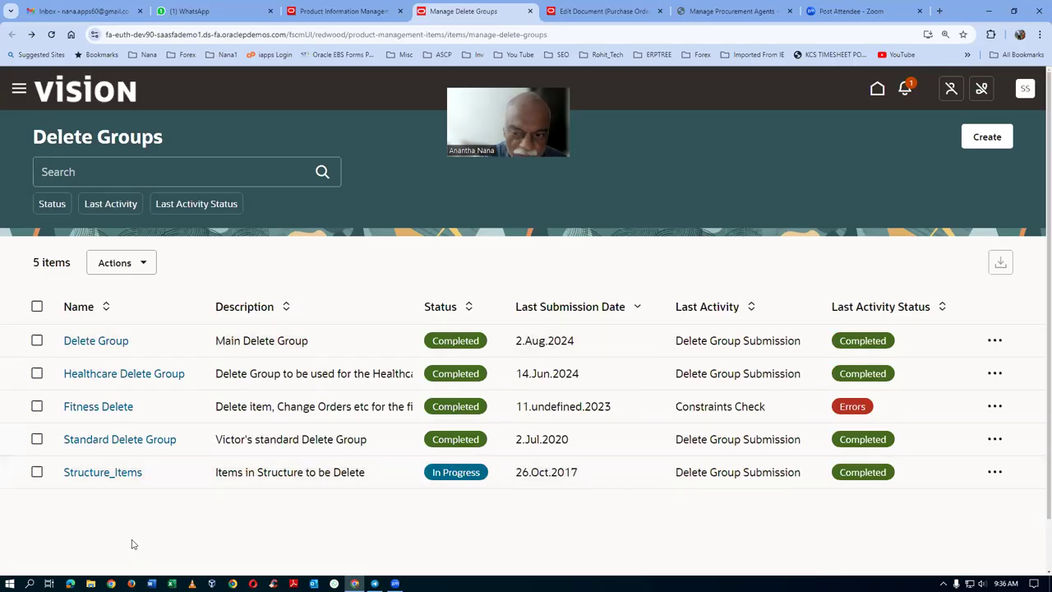
Search the delete groups for xyz
{"action": "left_click", "coordinate": [106, 177]}
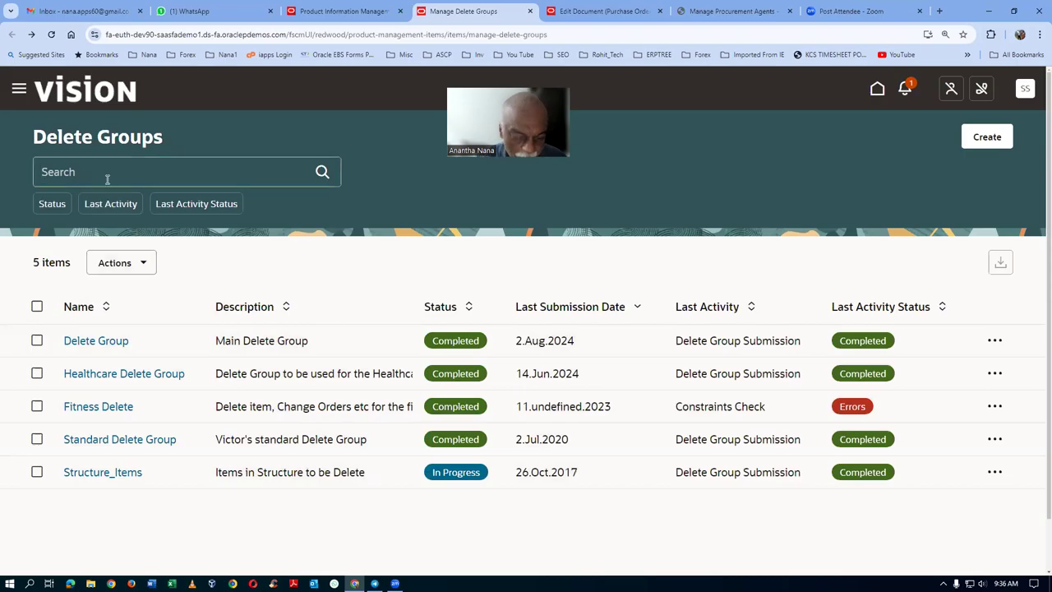
{"action": "type", "text": "xyz"}
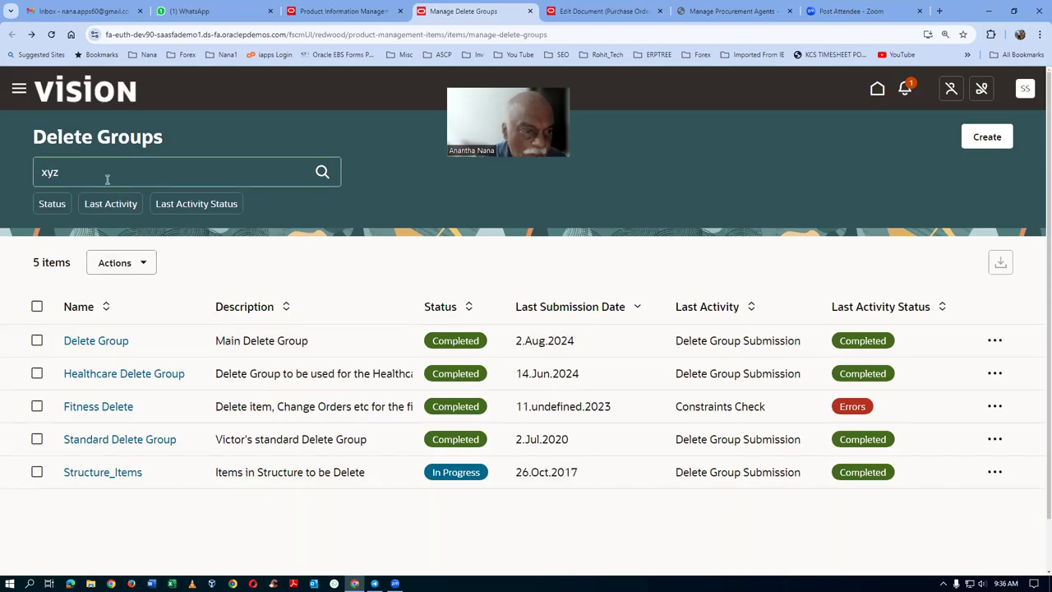
{"action": "key", "text": "Return"}
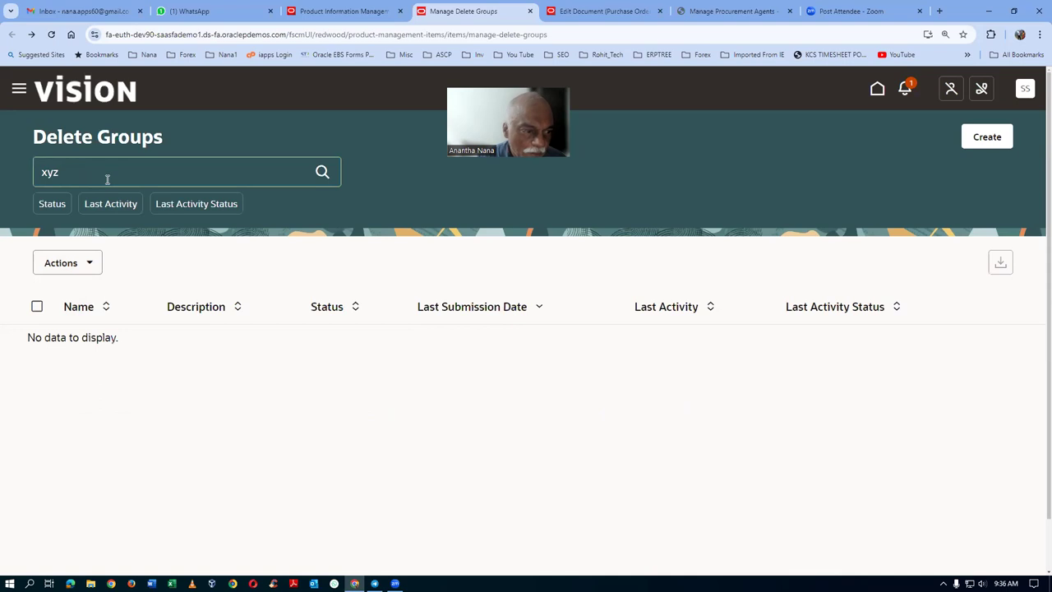
{"action": "left_click", "coordinate": [323, 175]}
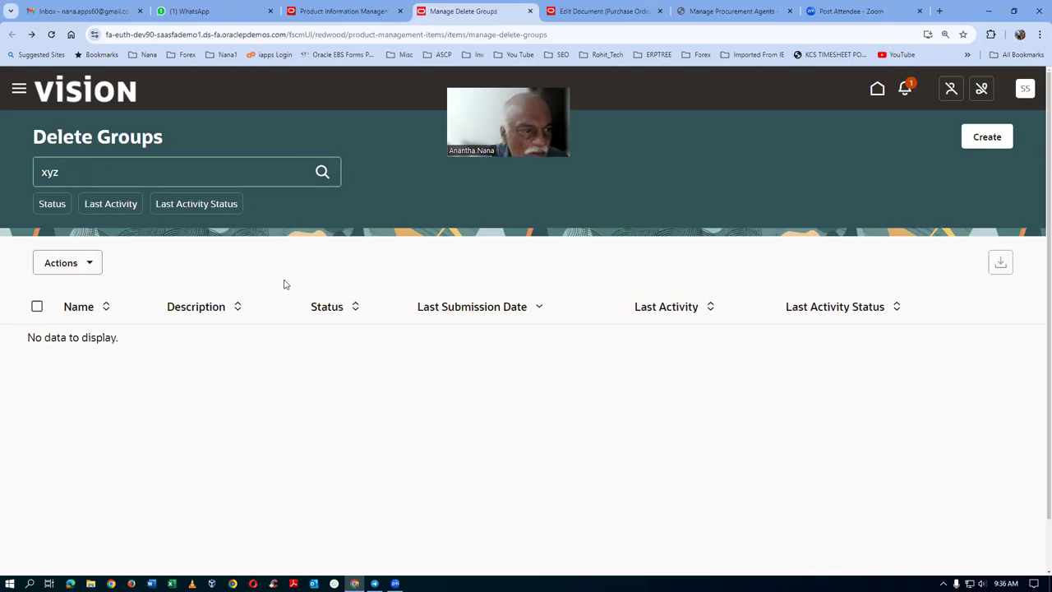
Start a new delete group and add xyz_item_1 of organization 001 to its items
{"action": "left_click", "coordinate": [994, 138]}
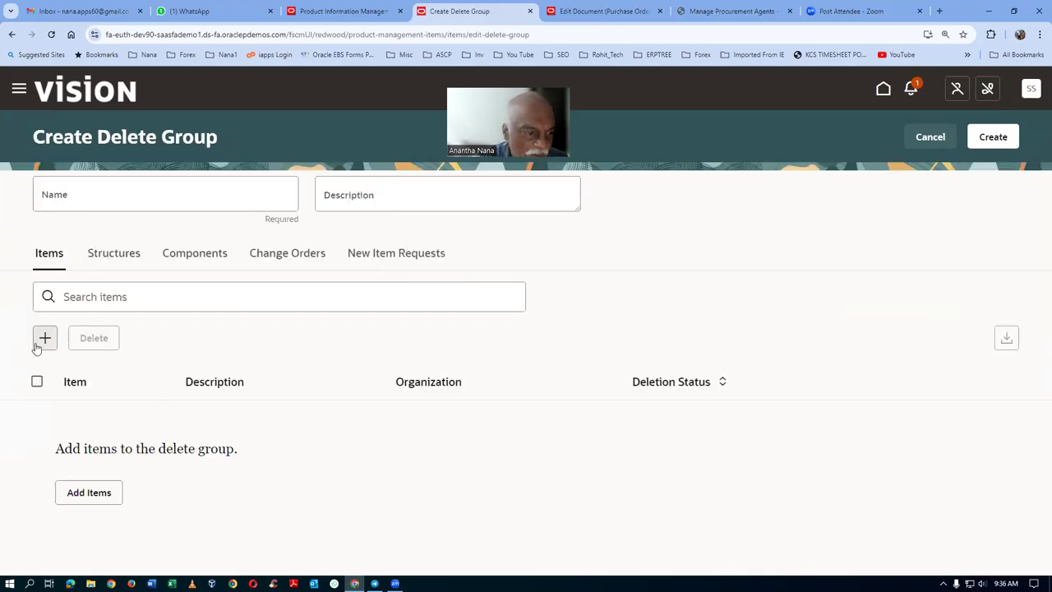
{"action": "left_click", "coordinate": [39, 345]}
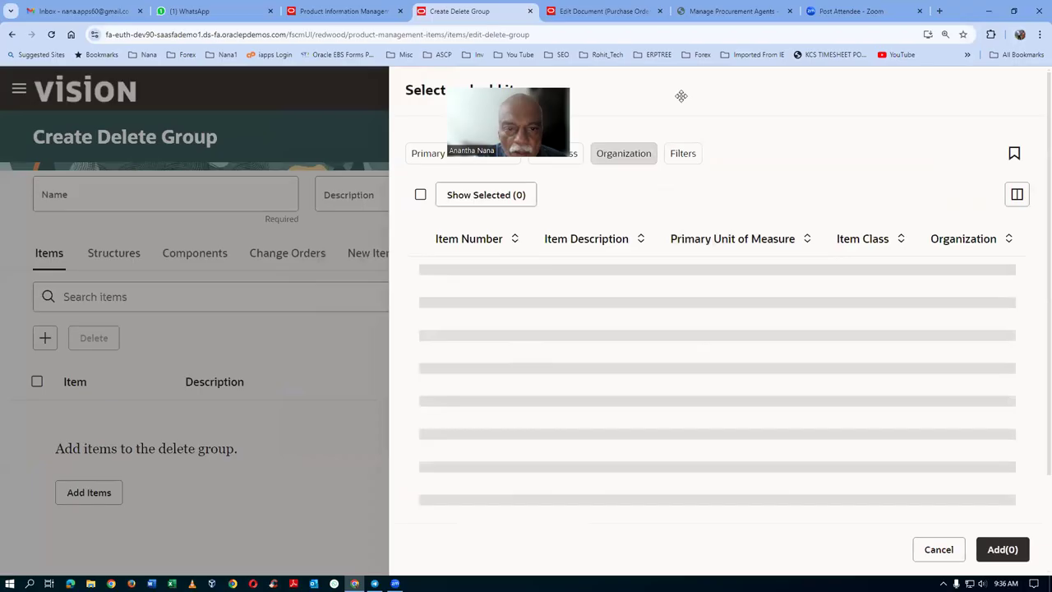
{"action": "type", "text": "xyz_1"}
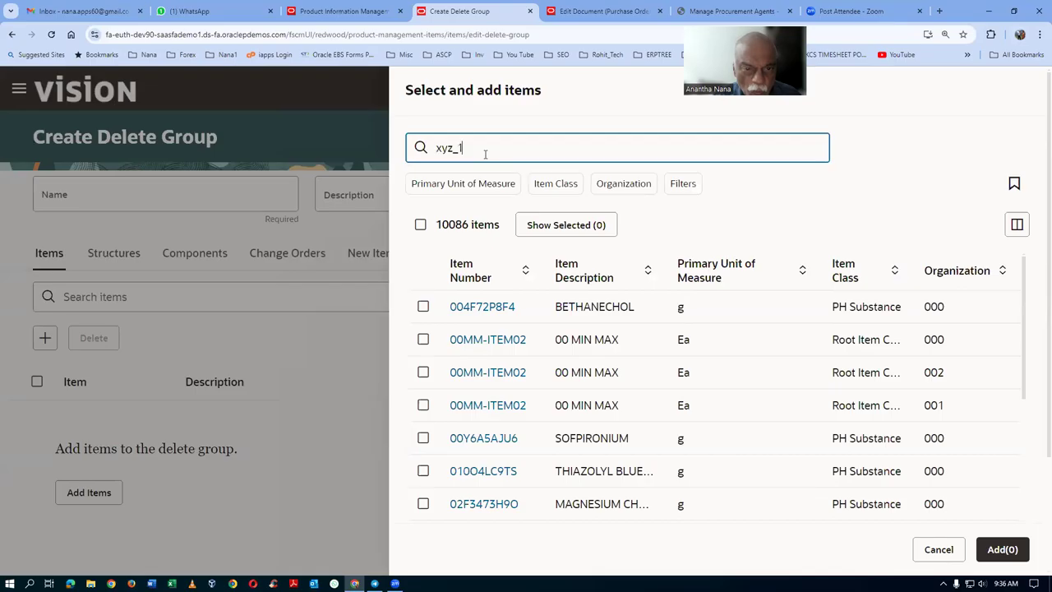
{"action": "key", "text": "Return"}
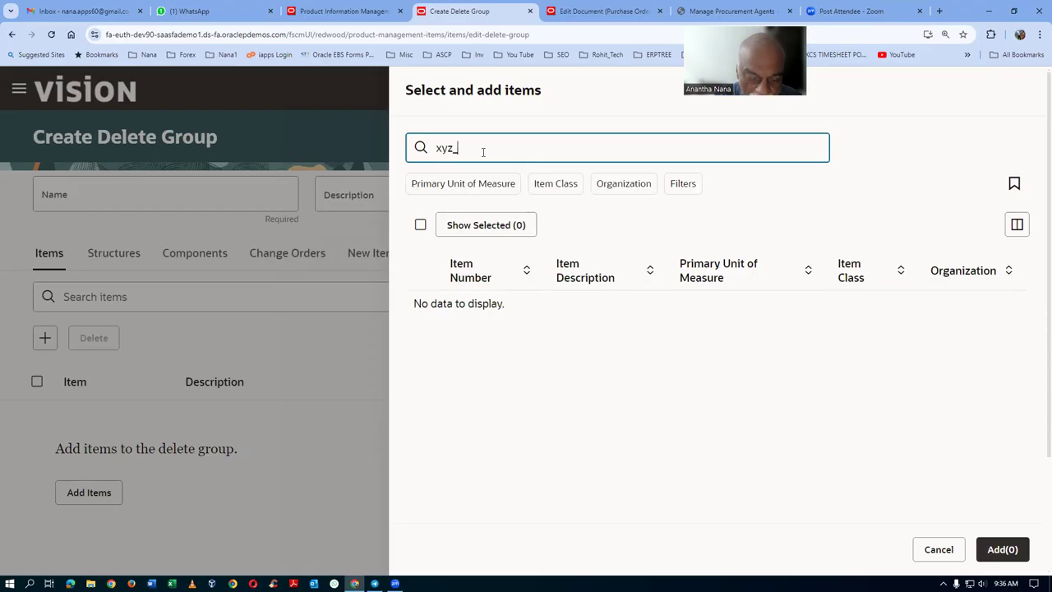
{"action": "type", "text": "item_1"}
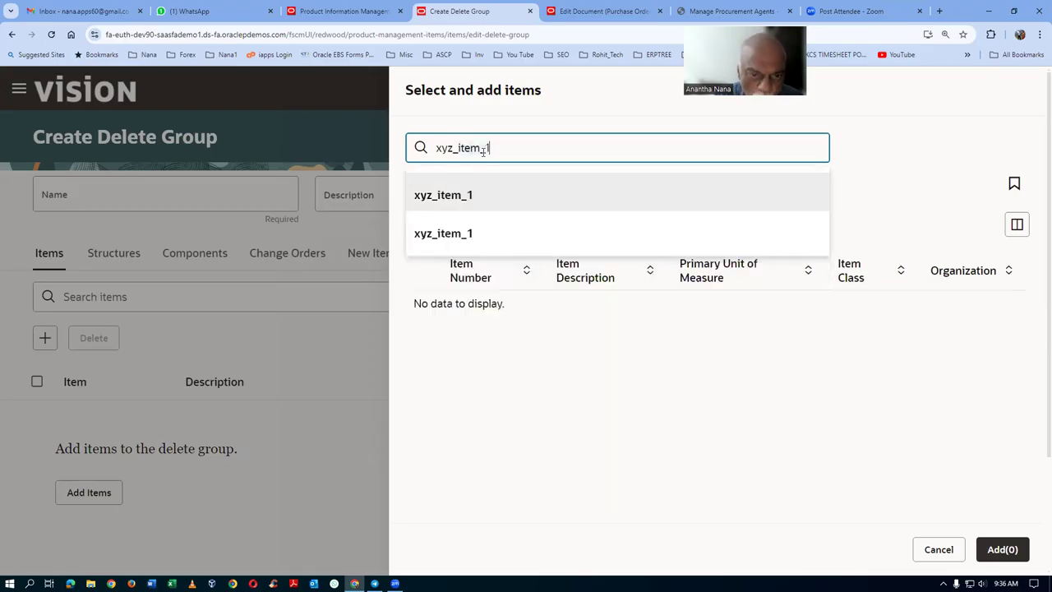
{"action": "key", "text": "Return"}
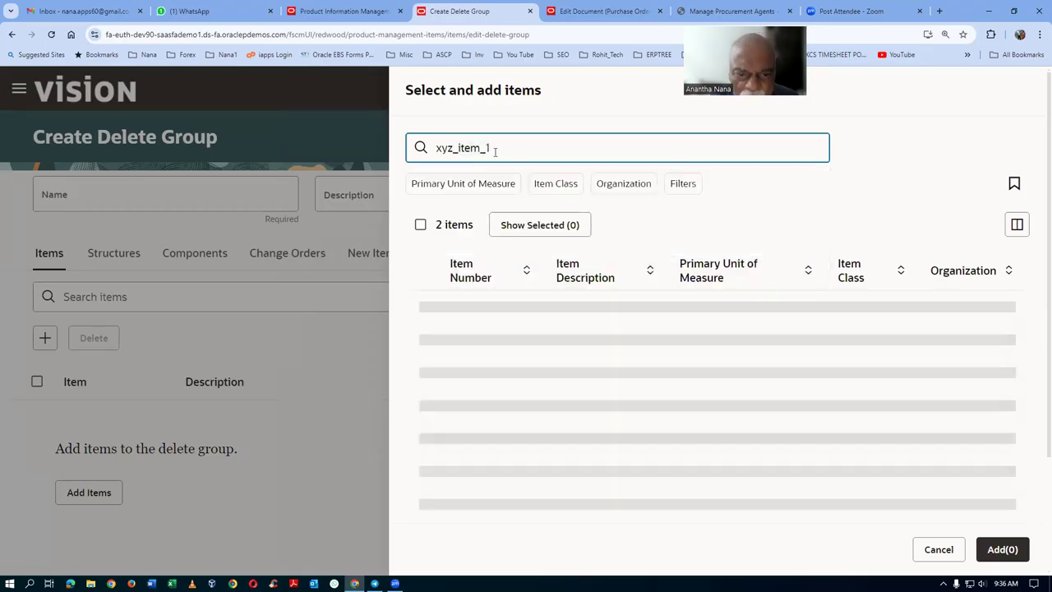
{"action": "left_click", "coordinate": [423, 342]}
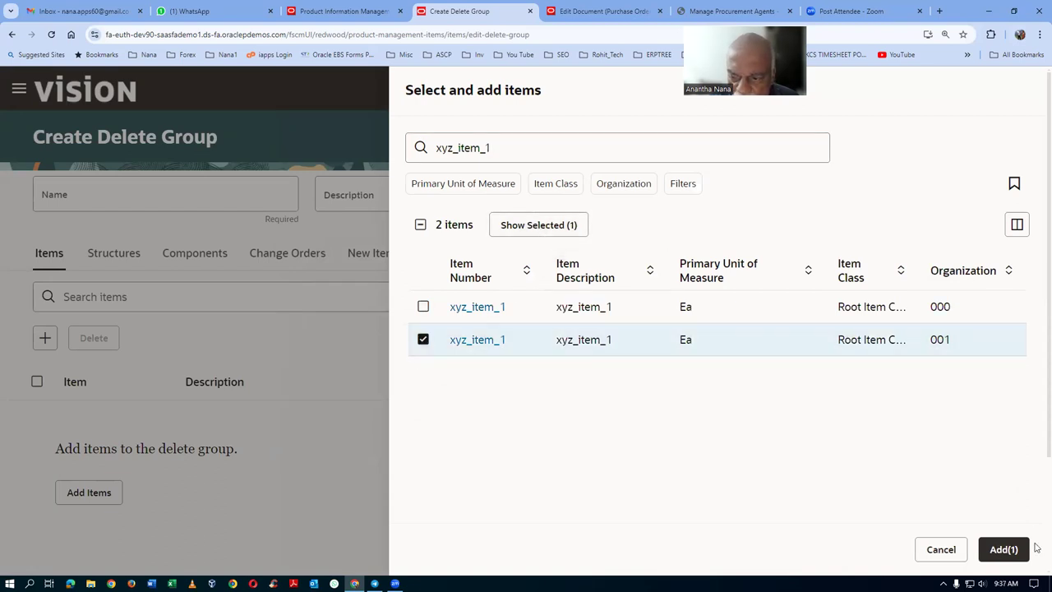
{"action": "left_click", "coordinate": [1002, 549]}
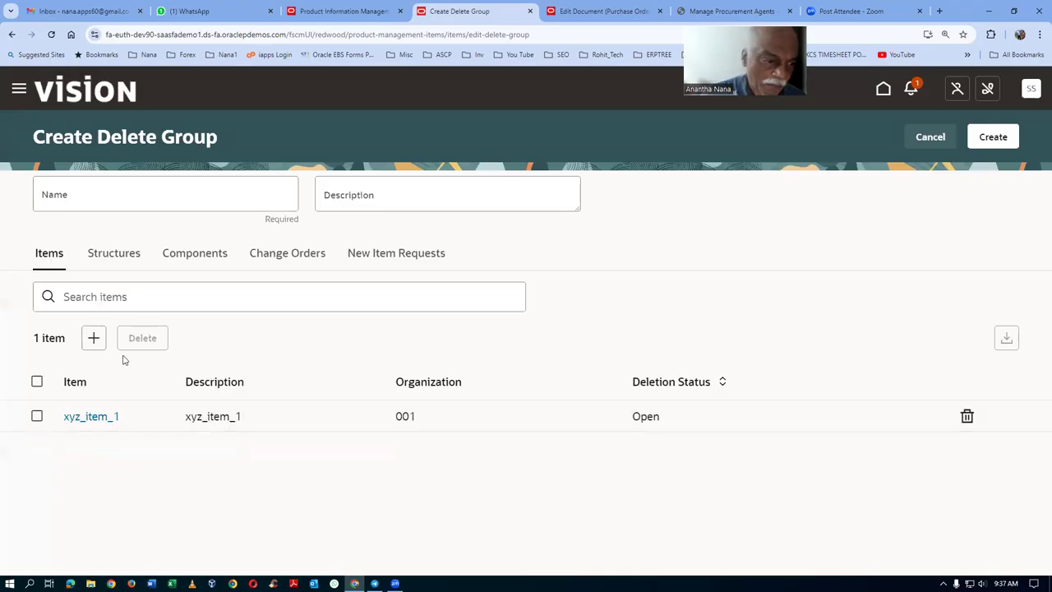
Search for xyz_item_2 and add its organization 001 entry to the new delete group
{"action": "left_click", "coordinate": [93, 338]}
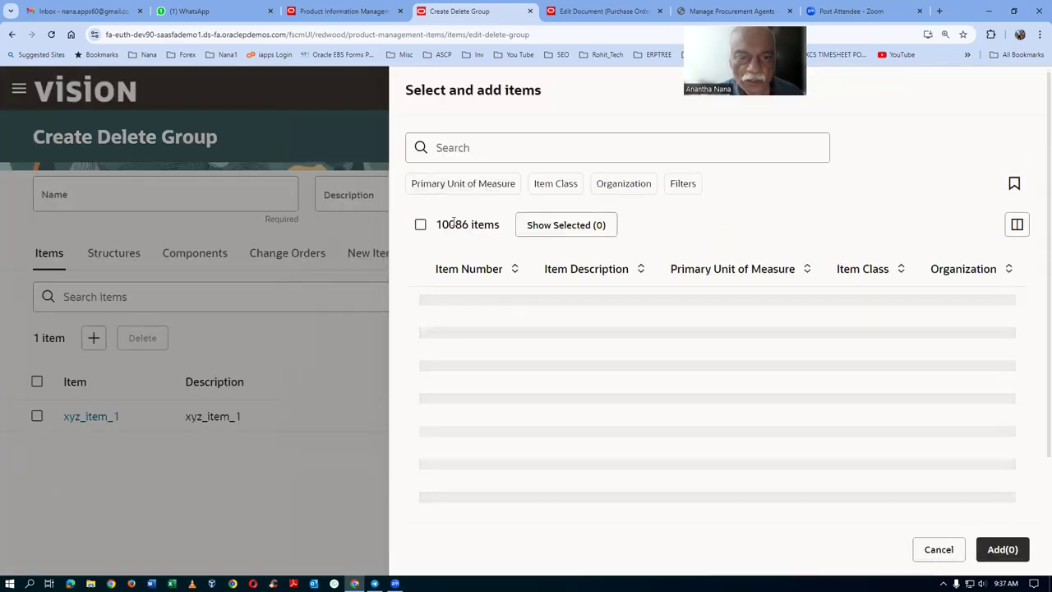
{"action": "left_click", "coordinate": [474, 146]}
{"action": "type", "text": "xyz_item_1"}
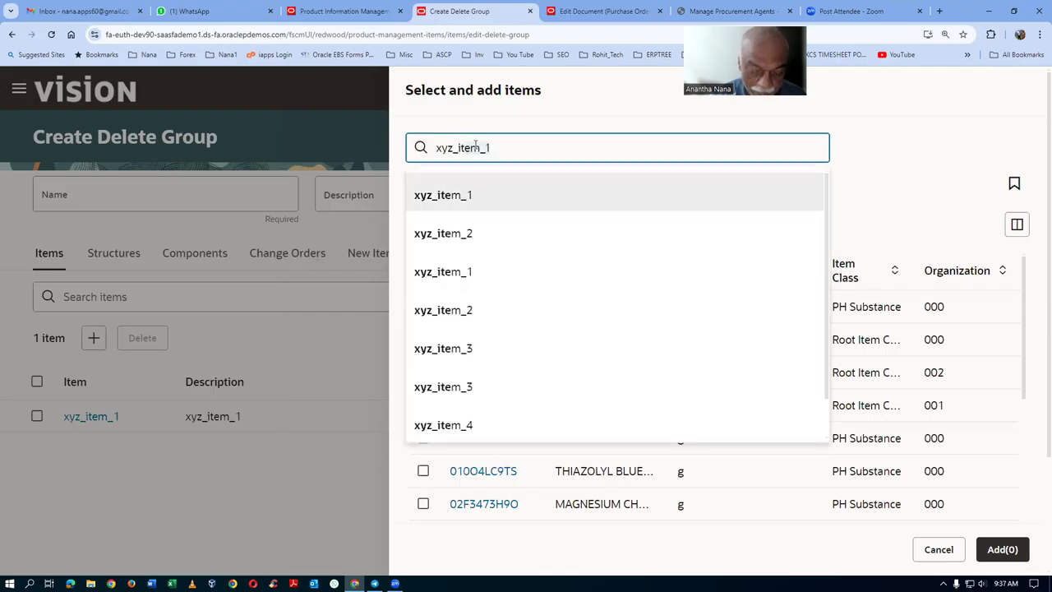
{"action": "key", "text": "BackSpace"}
{"action": "type", "text": "2"}
{"action": "key", "text": "Return"}
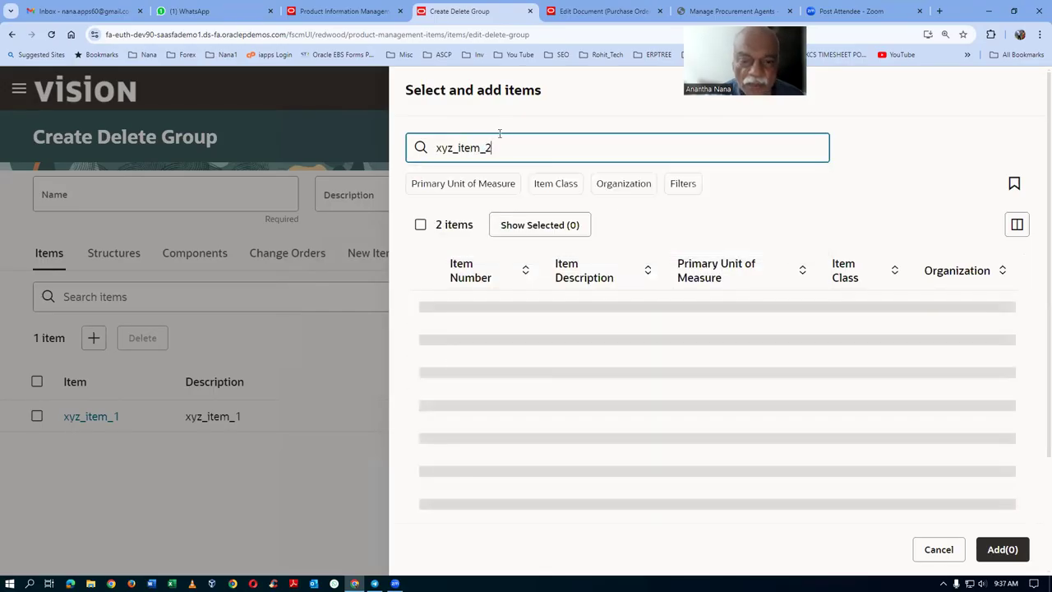
{"action": "left_click", "coordinate": [423, 340]}
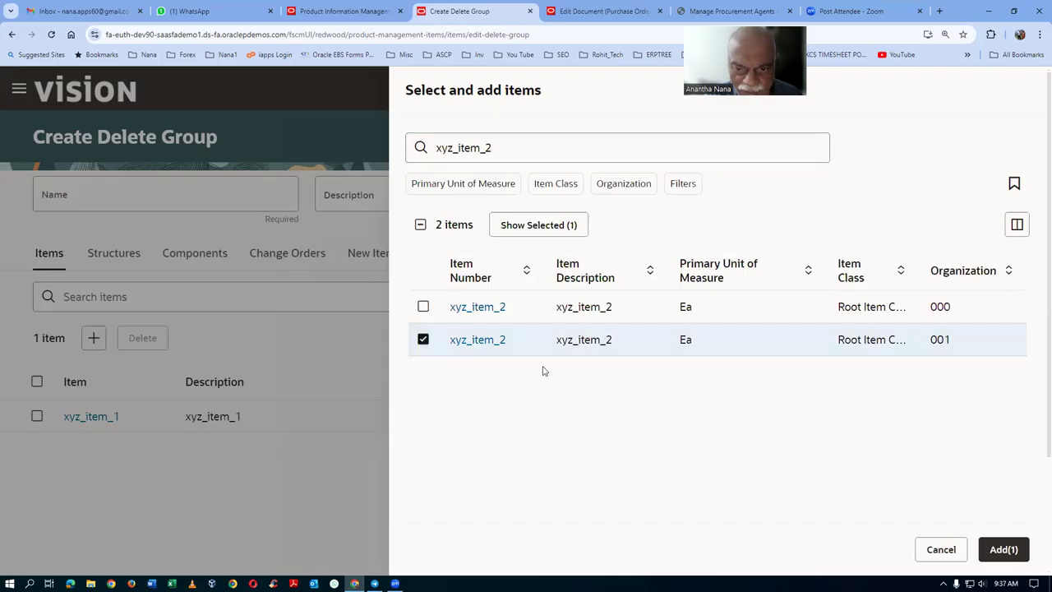
{"action": "left_click", "coordinate": [1022, 553]}
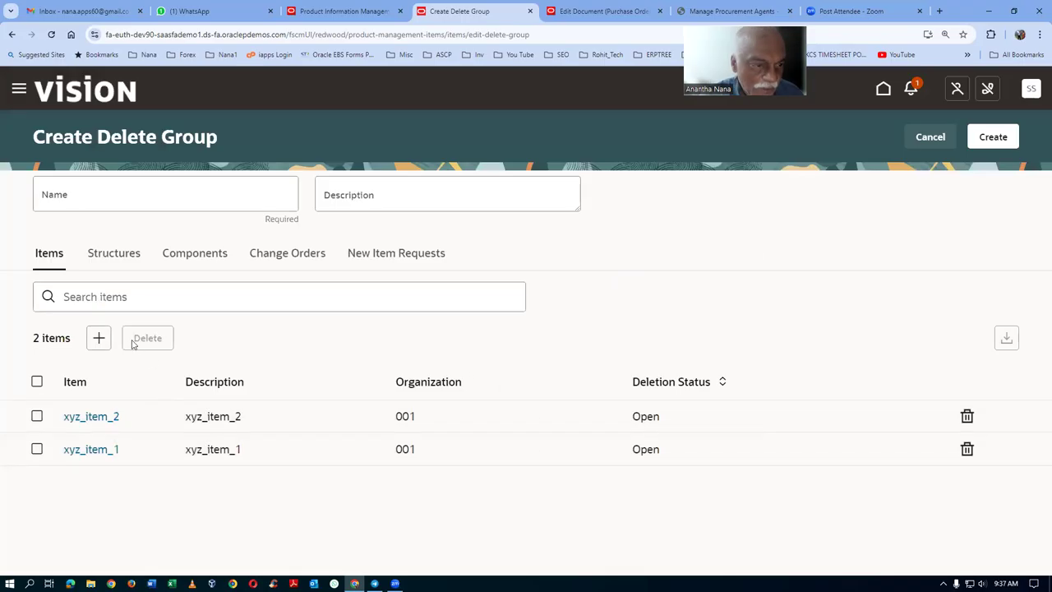
Search for xyz_item_3 and add its organization 001 entry to the new delete group
{"action": "left_click", "coordinate": [99, 338]}
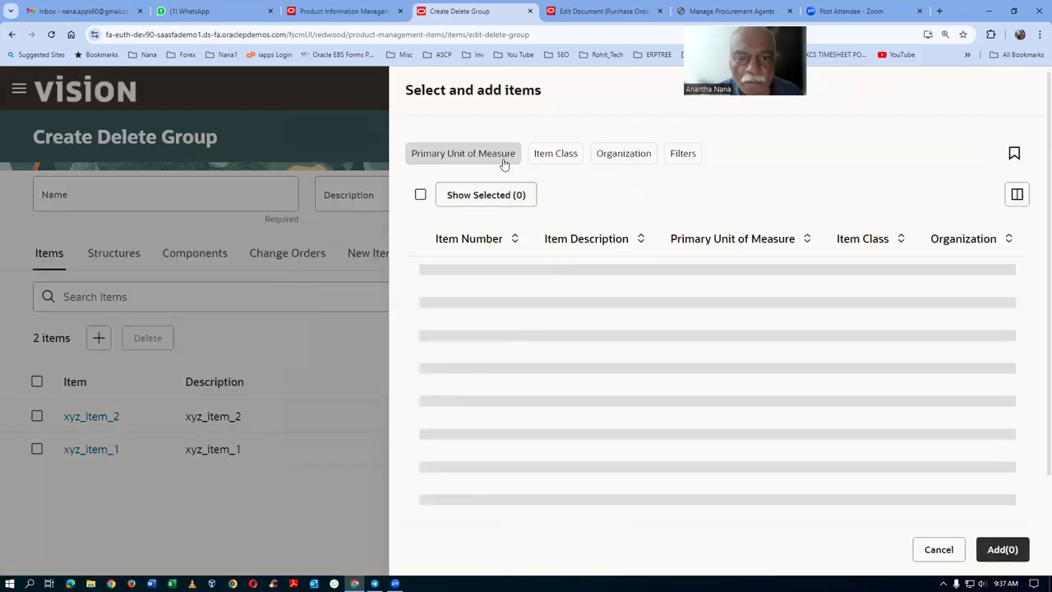
{"action": "left_click", "coordinate": [504, 148]}
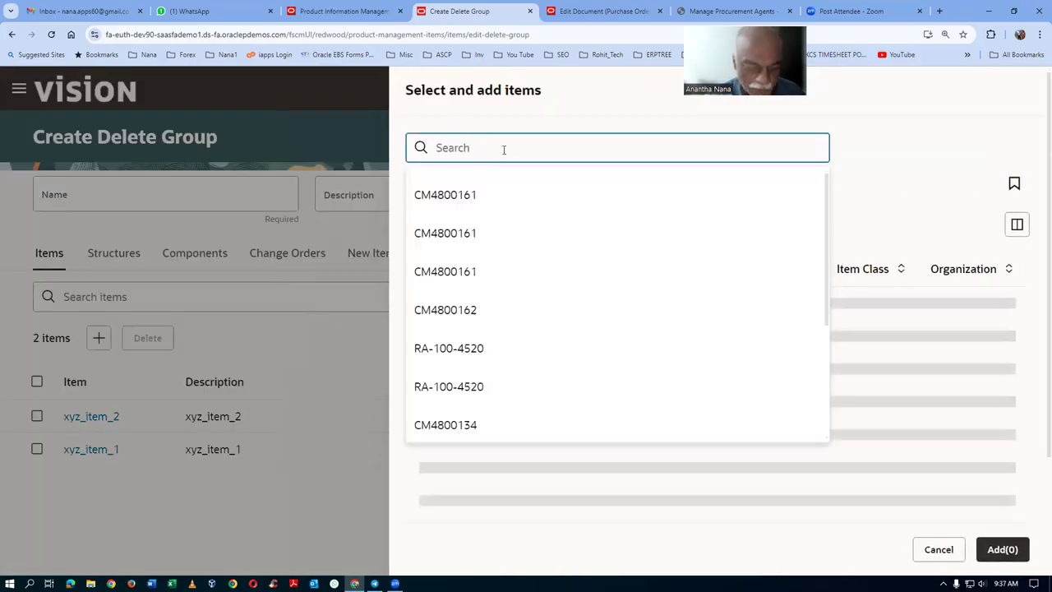
{"action": "type", "text": "xyz_"}
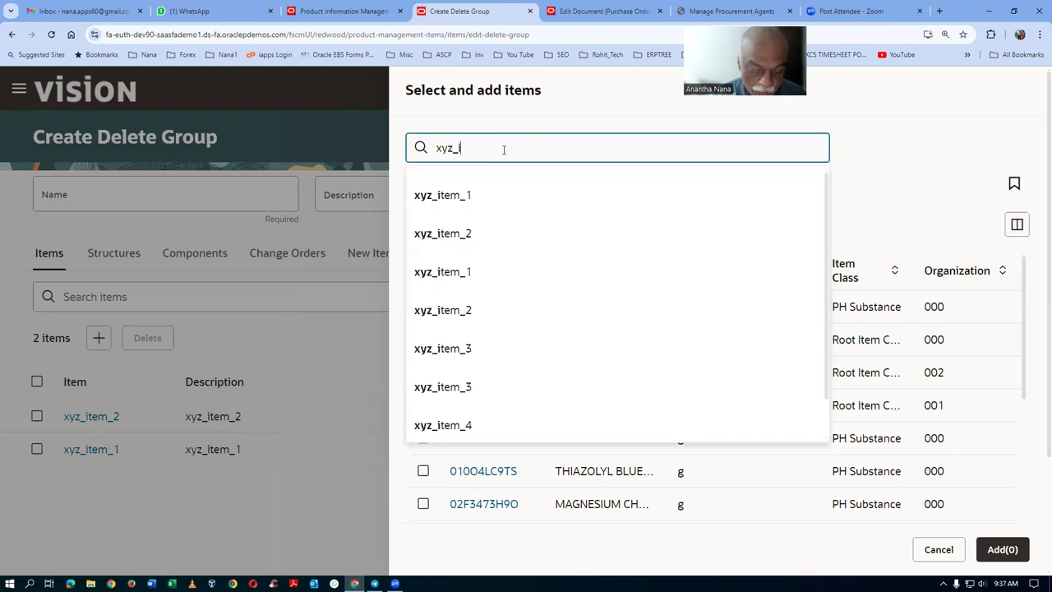
{"action": "type", "text": "item-"}
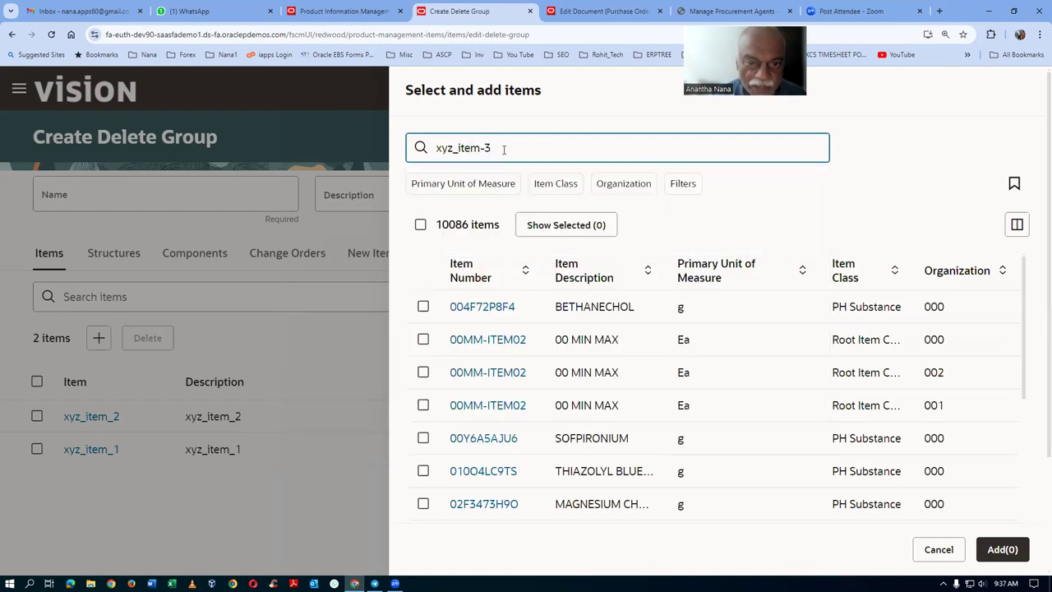
{"action": "type", "text": "3"}
{"action": "key", "text": "BackSpace"}
{"action": "key", "text": "BackSpace"}
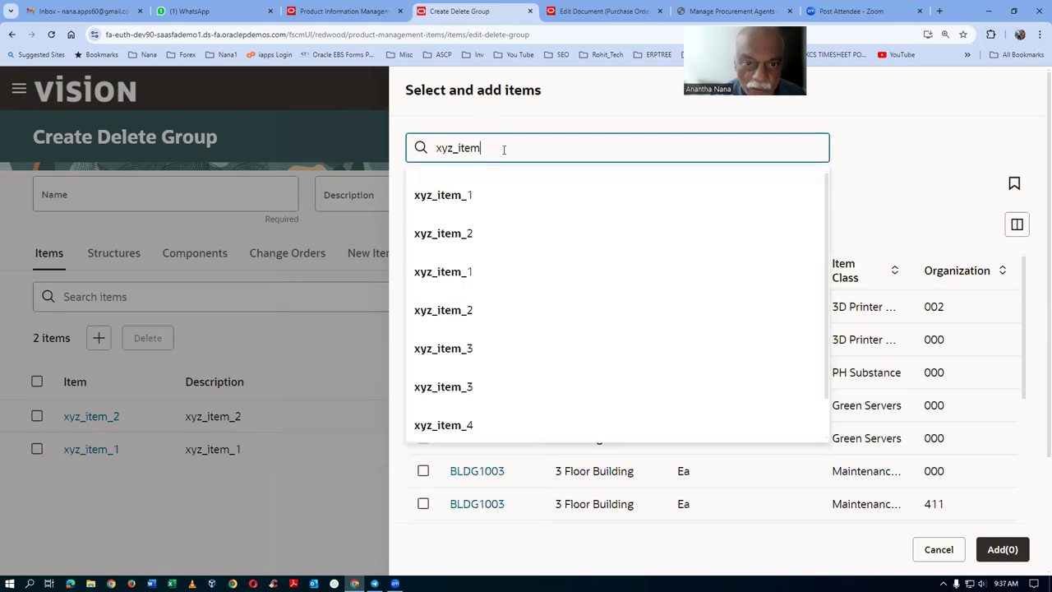
{"action": "type", "text": "_3"}
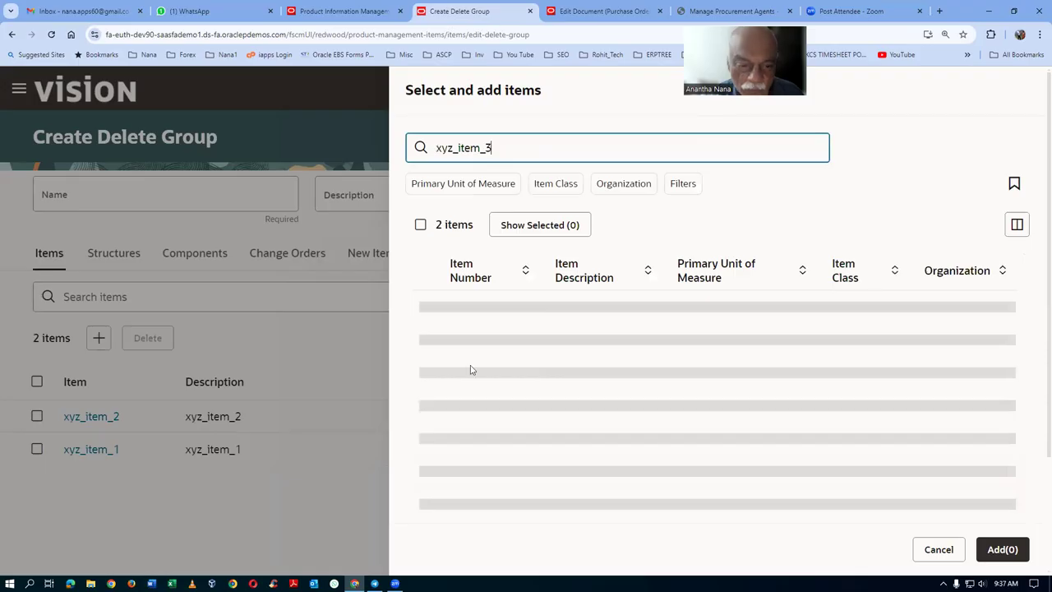
{"action": "left_click", "coordinate": [423, 338]}
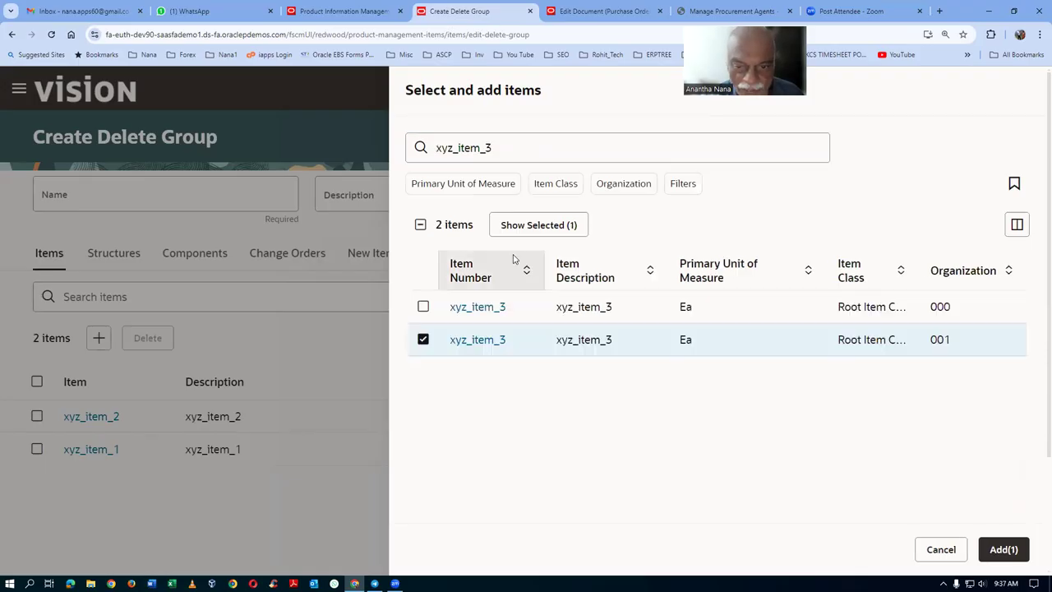
{"action": "left_click", "coordinate": [1002, 549]}
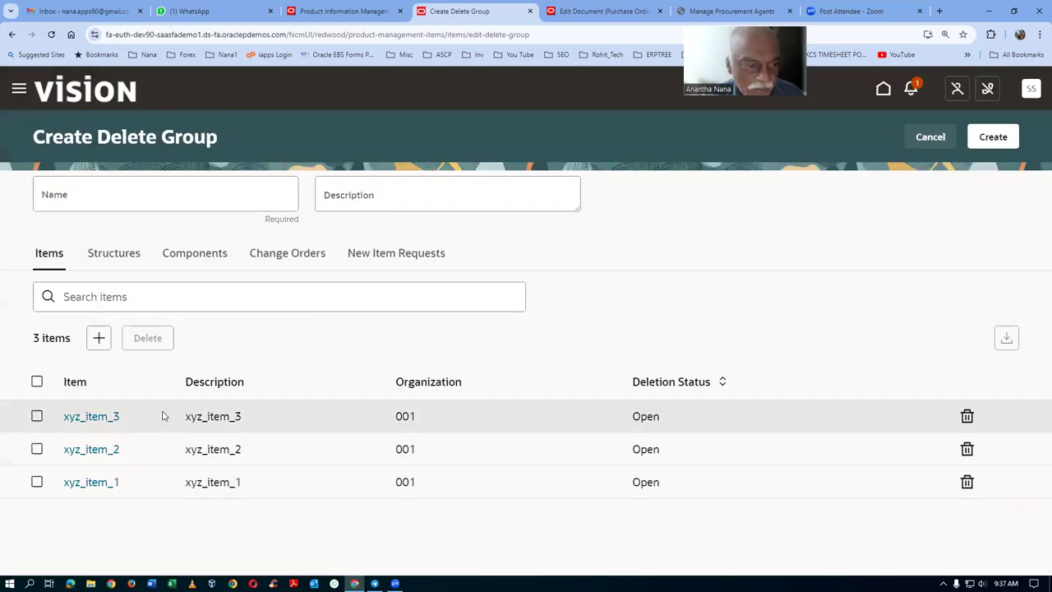
Search for xyz_item_4 and add its organization 001 entry to the new delete group
{"action": "left_click", "coordinate": [98, 338]}
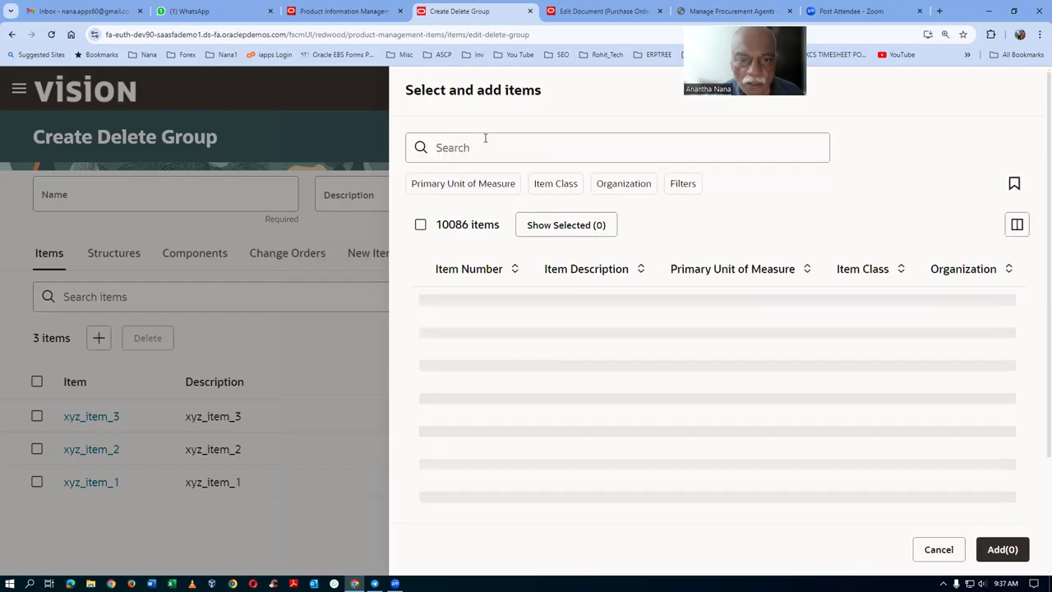
{"action": "left_click", "coordinate": [481, 143]}
{"action": "type", "text": "xyz_item_1"}
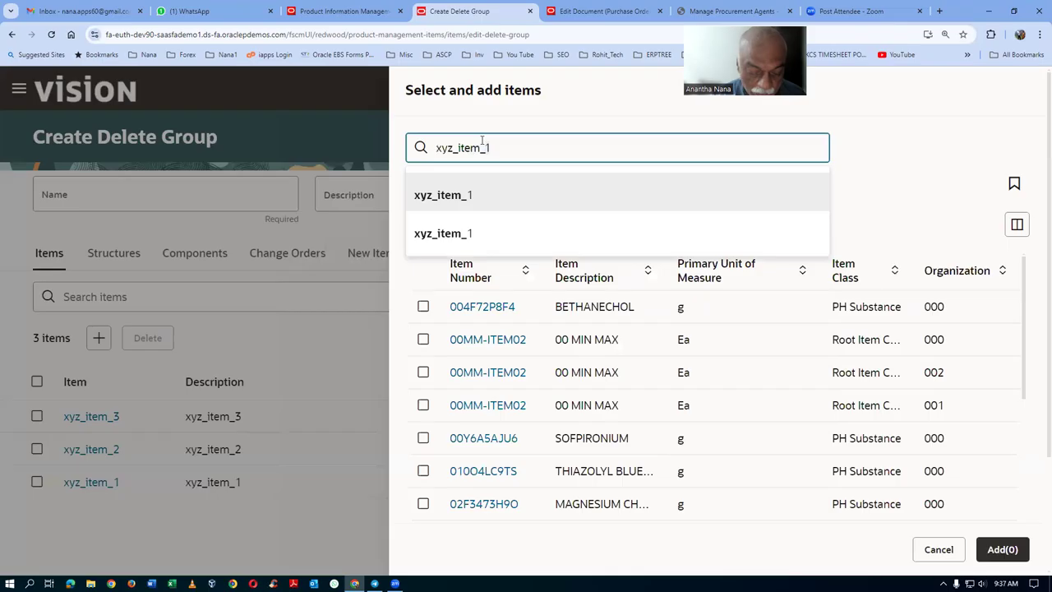
{"action": "key", "text": "BackSpace"}
{"action": "type", "text": "4"}
{"action": "key", "text": "Return"}
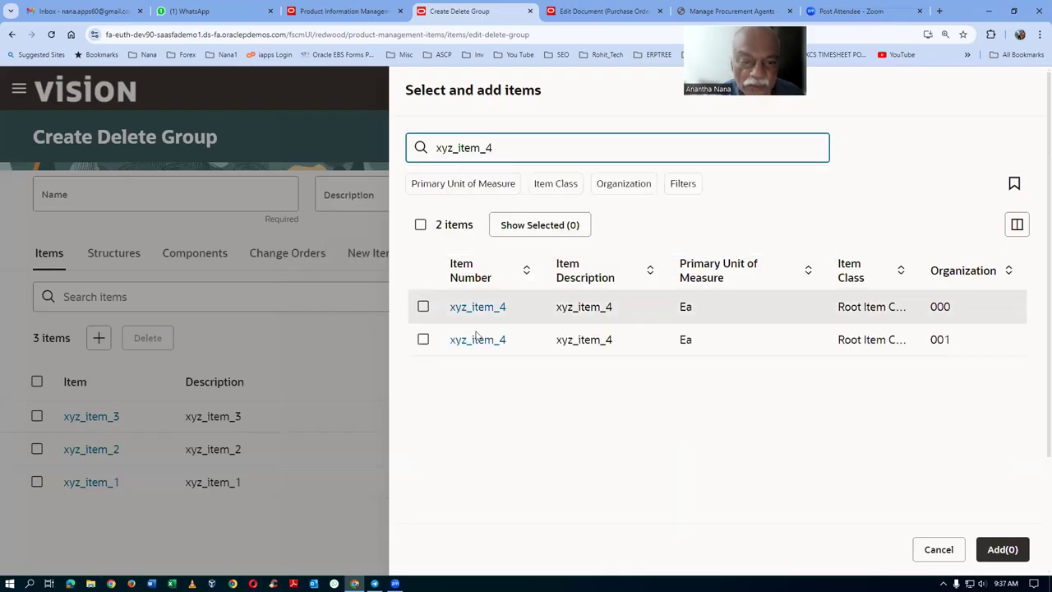
{"action": "left_click", "coordinate": [422, 339]}
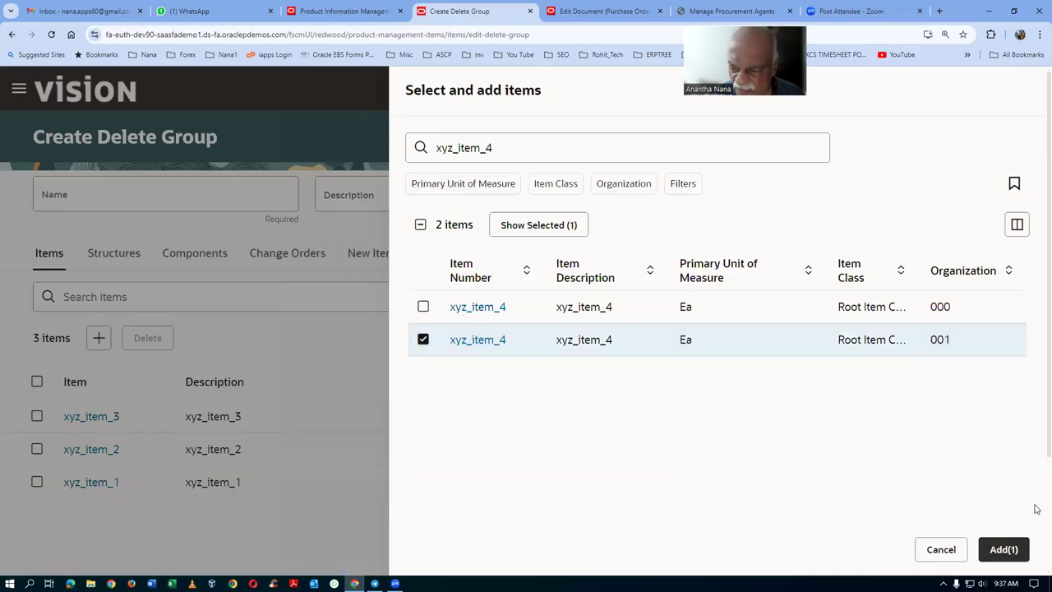
{"action": "left_click", "coordinate": [1005, 548]}
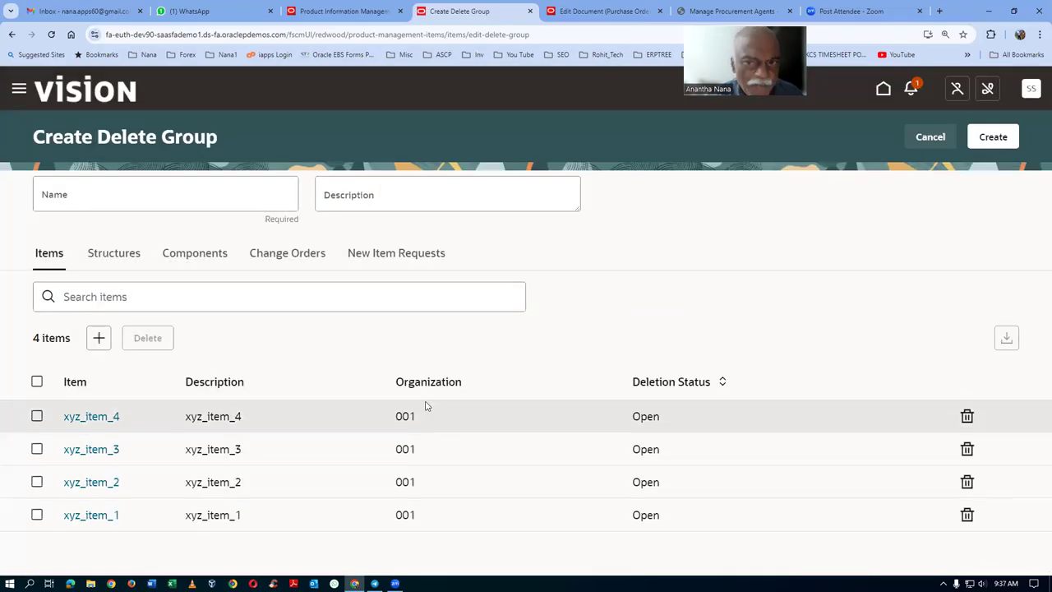
Enter xyz_delete_group_2 as the delete group's name and description, and create the group
{"action": "key", "text": "ctrl+minus"}
{"action": "key", "text": "ctrl+plus"}
{"action": "key", "text": "ctrl+plus"}
{"action": "key", "text": "ctrl+plus"}
{"action": "key", "text": "ctrl+plus"}
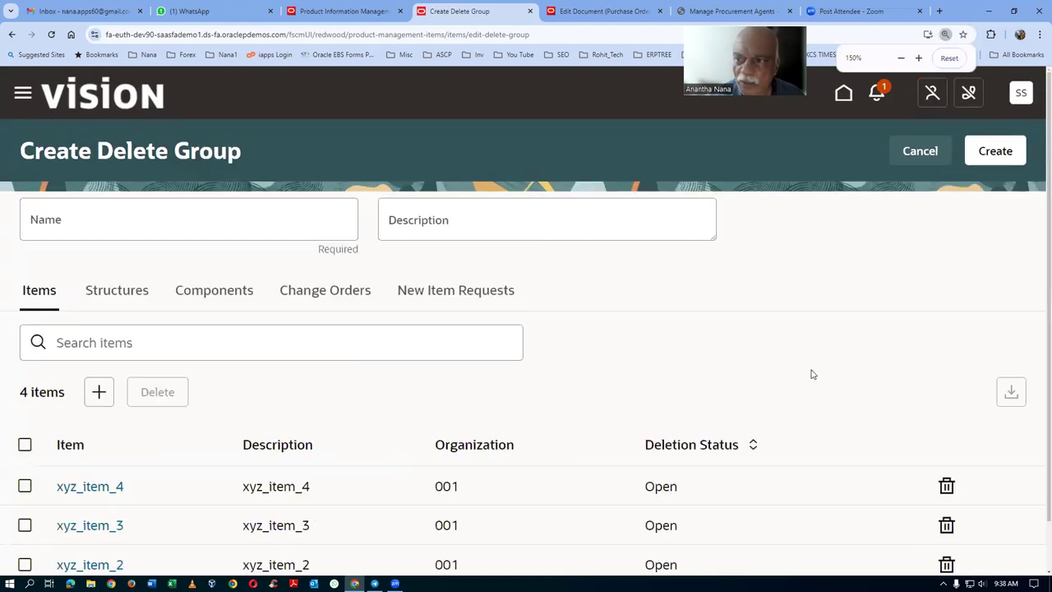
{"action": "left_click", "coordinate": [996, 152]}
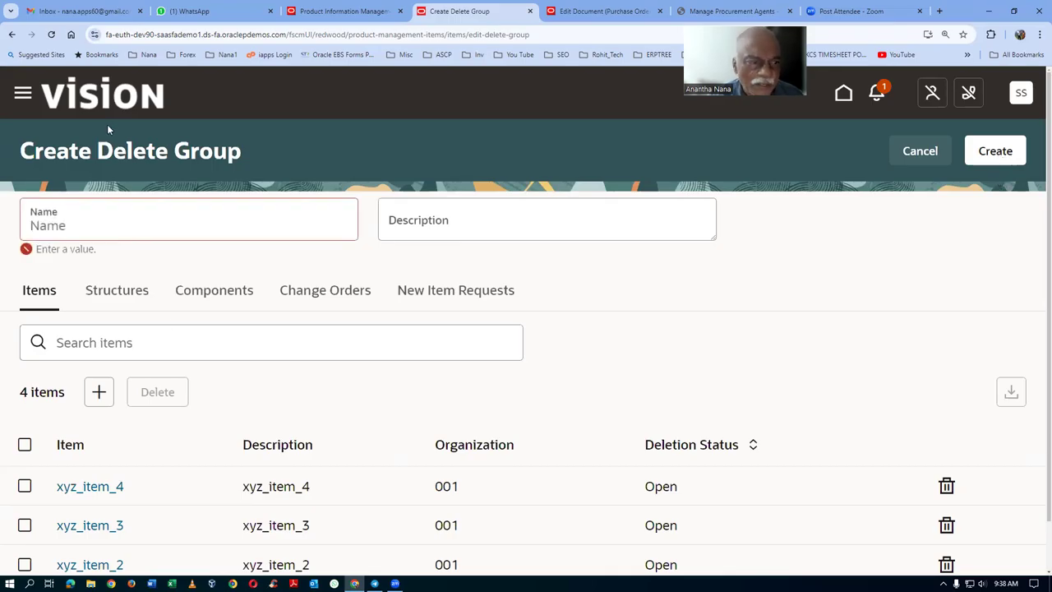
{"action": "type", "text": "X"}
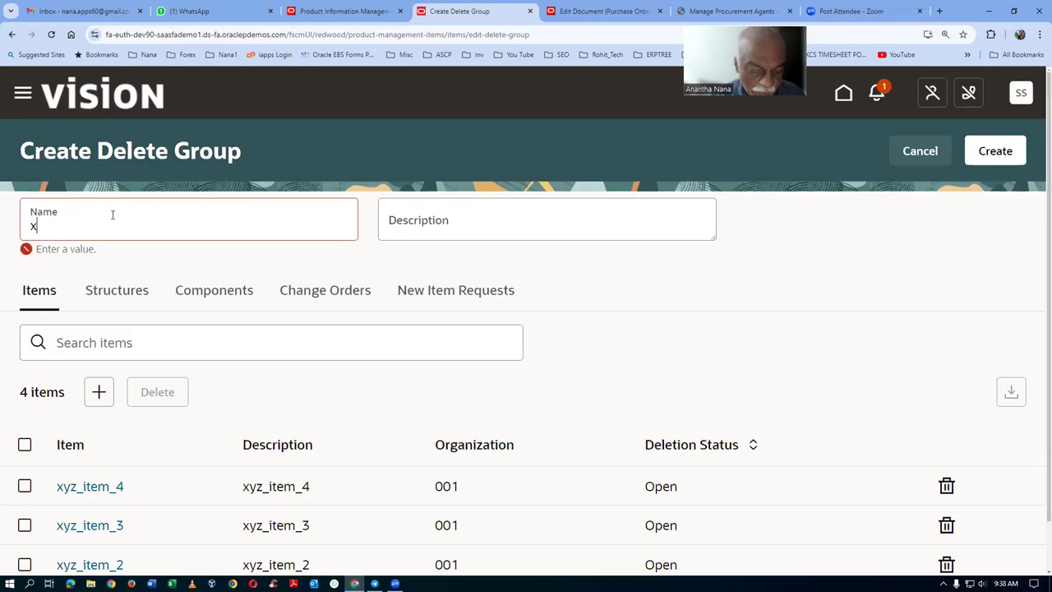
{"action": "type", "text": "yz_delete_group_2"}
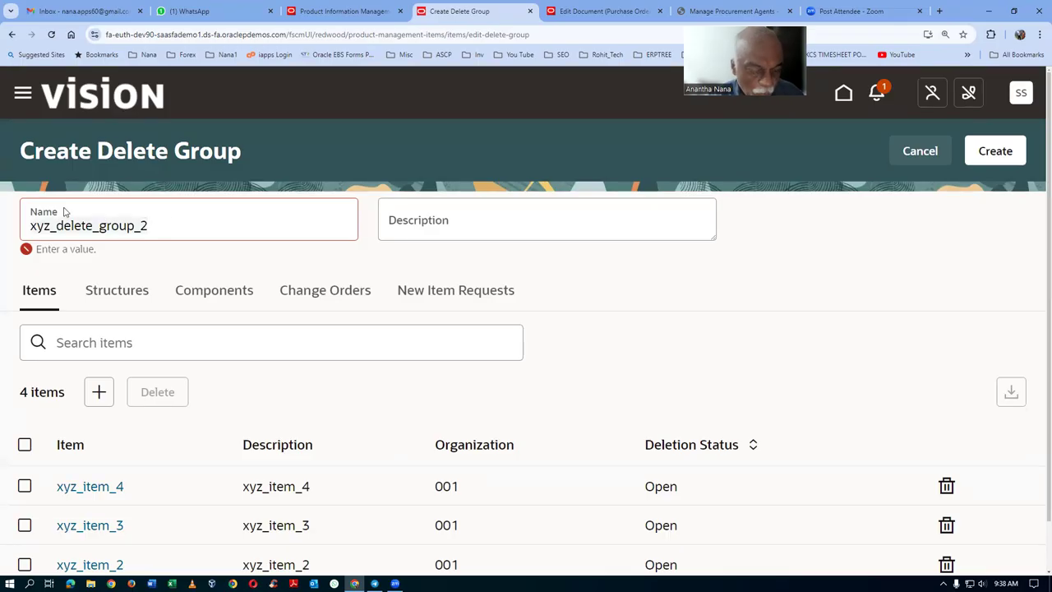
{"action": "left_click", "coordinate": [477, 227]}
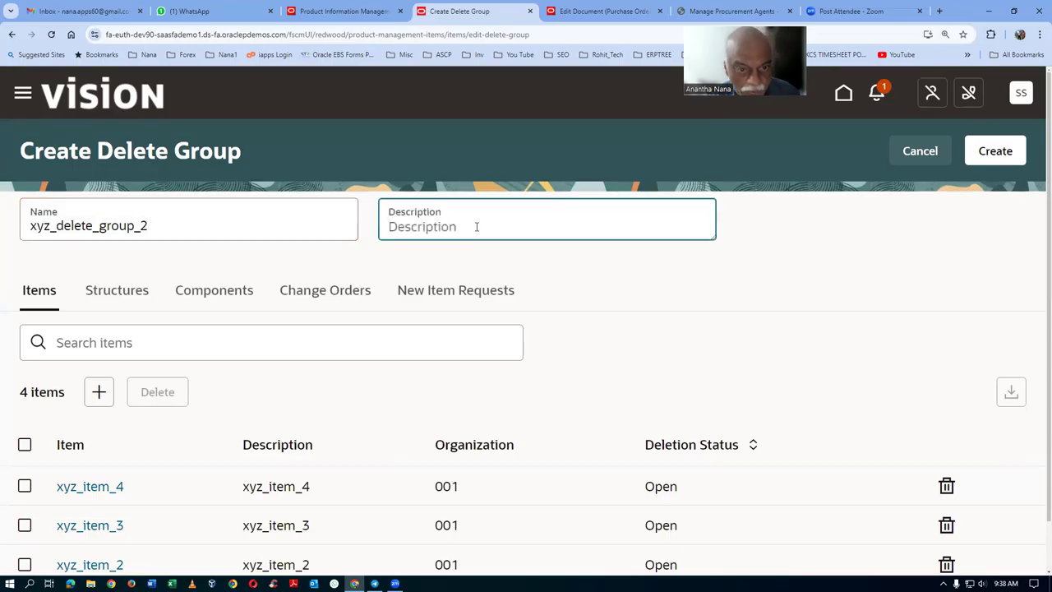
{"action": "type", "text": "xyz_delete_group_2"}
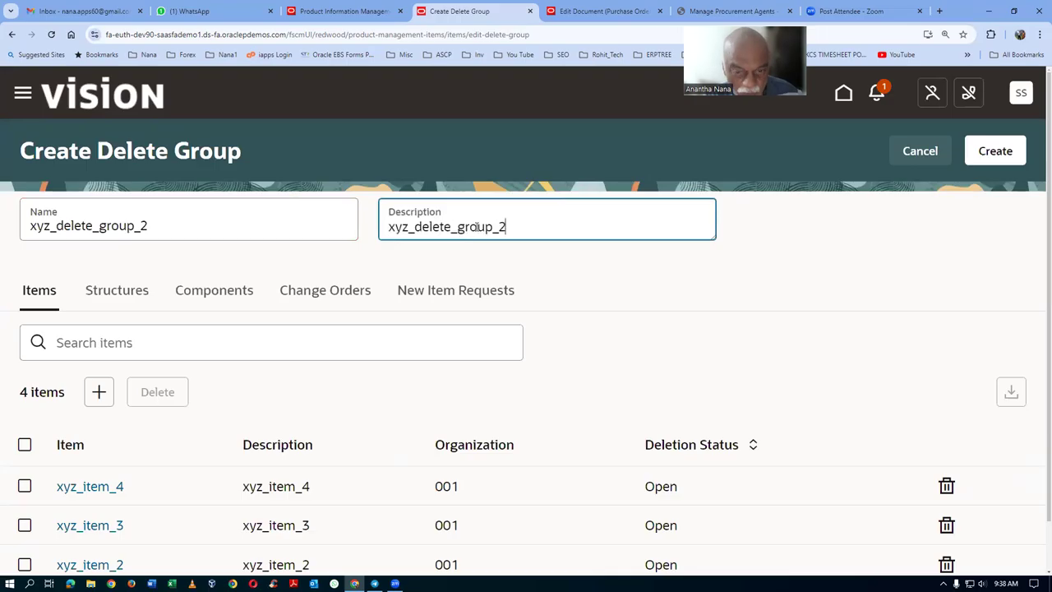
{"action": "left_click", "coordinate": [998, 153]}
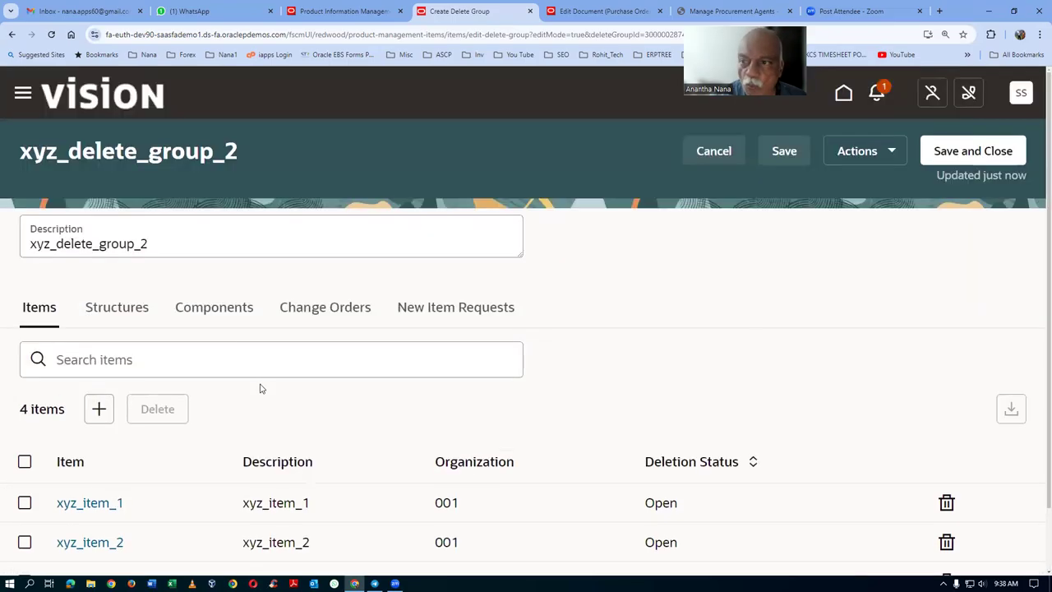
Submit xyz_delete_group_2 for a constraint check
{"action": "left_click", "coordinate": [840, 157]}
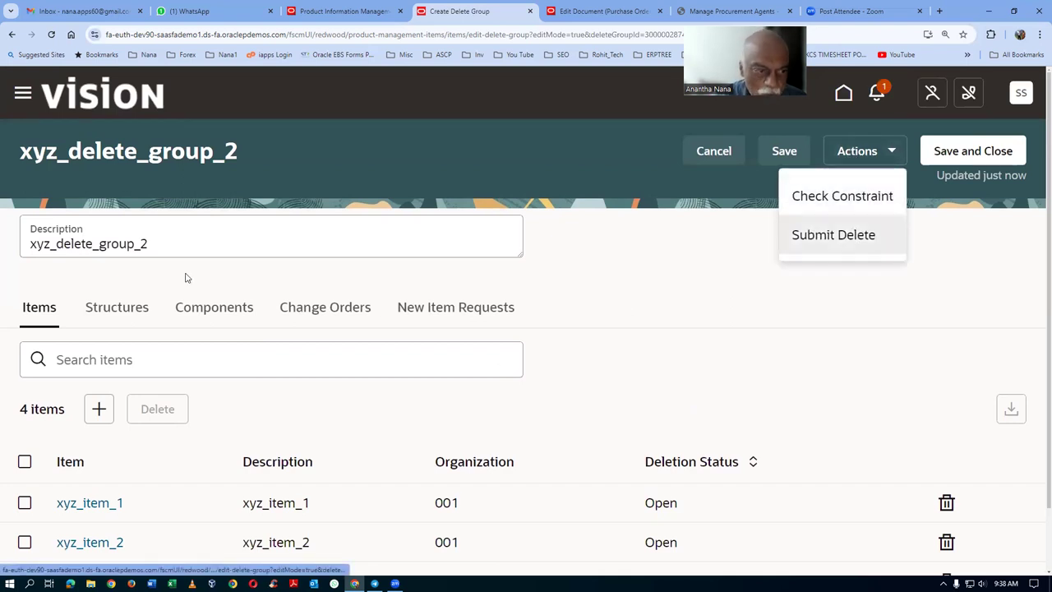
{"action": "scroll", "coordinate": [103, 331], "scroll_direction": "down", "scroll_amount": 2}
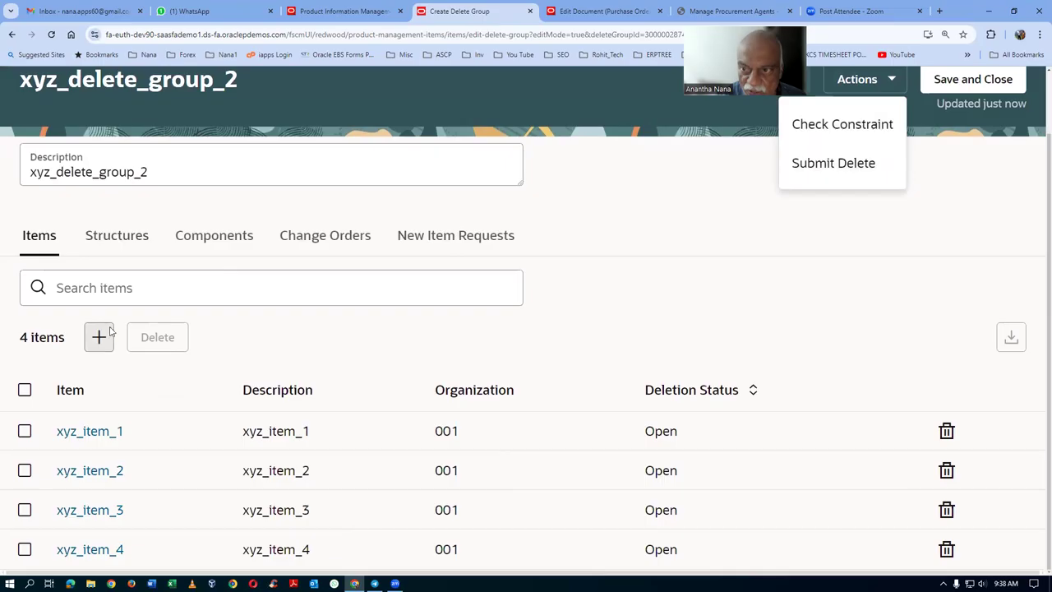
{"action": "scroll", "coordinate": [111, 330], "scroll_direction": "up", "scroll_amount": 2}
{"action": "left_click", "coordinate": [831, 206]}
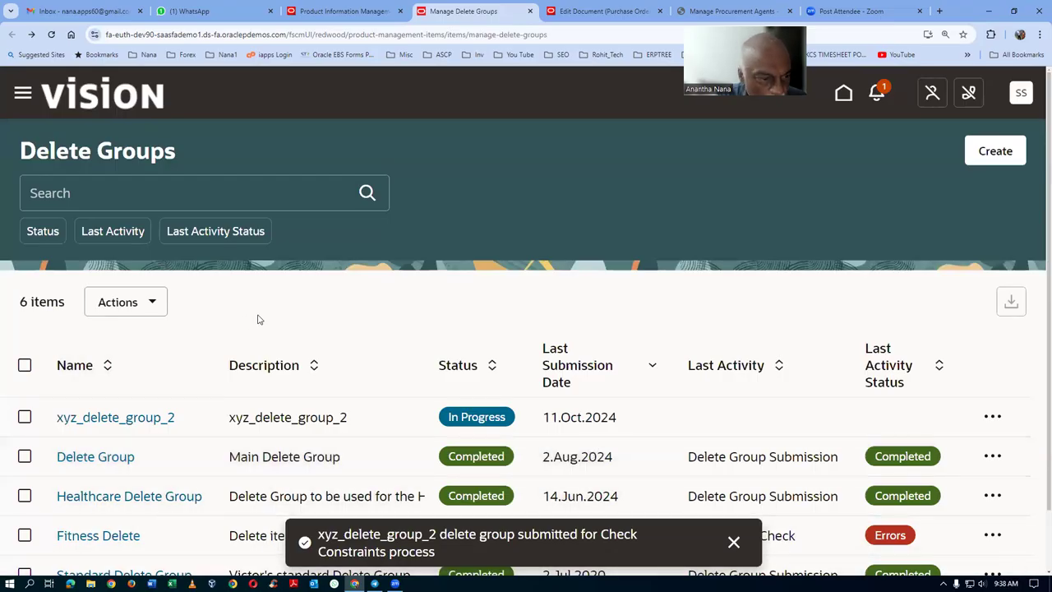
Search the delete groups for xyz to find the submitted group
{"action": "left_click", "coordinate": [161, 196]}
{"action": "type", "text": "xyz"}
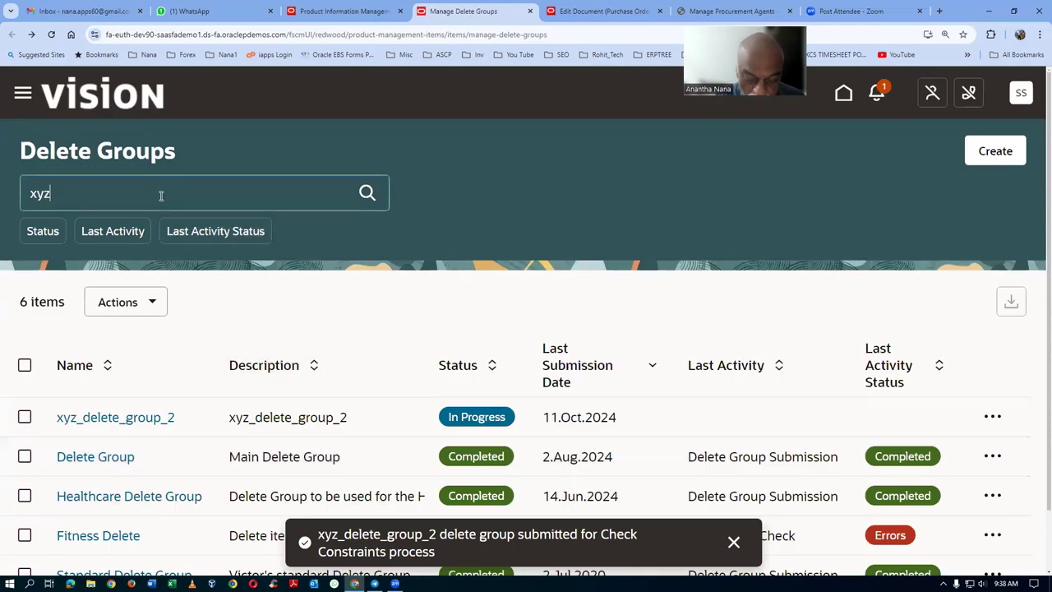
{"action": "key", "text": "Return"}
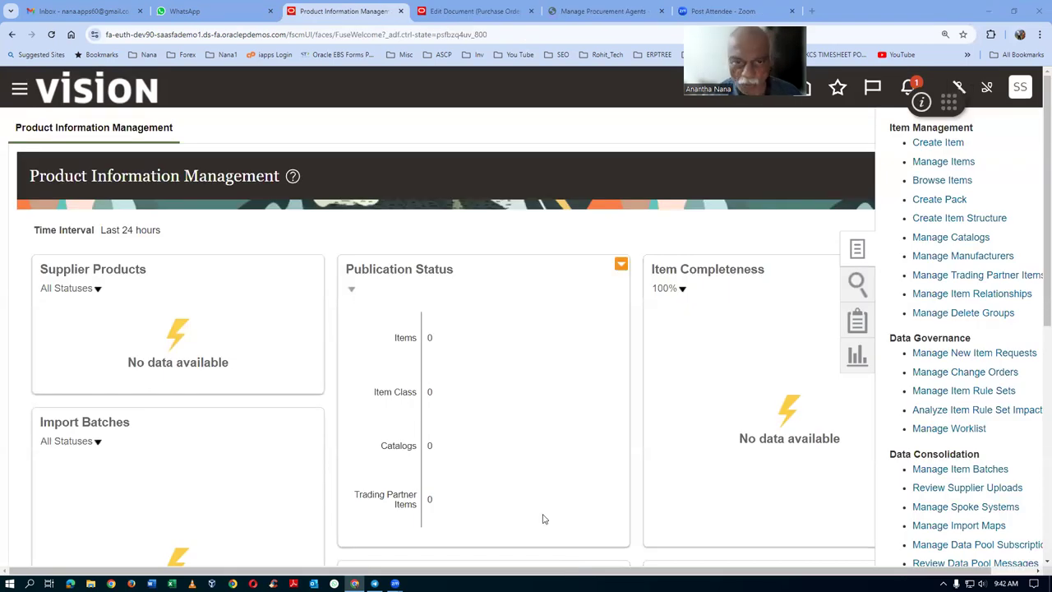
Reopen the delete groups list from Product Information Management and open xyz_delete_group_2
{"action": "left_click", "coordinate": [966, 316]}
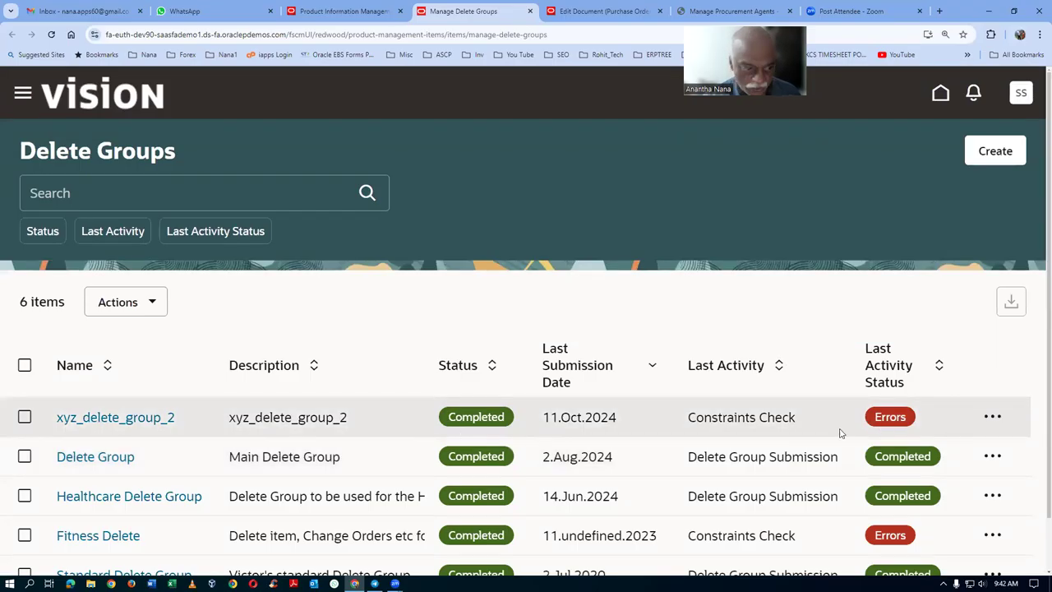
{"action": "left_click", "coordinate": [120, 427]}
{"action": "left_click", "coordinate": [120, 421]}
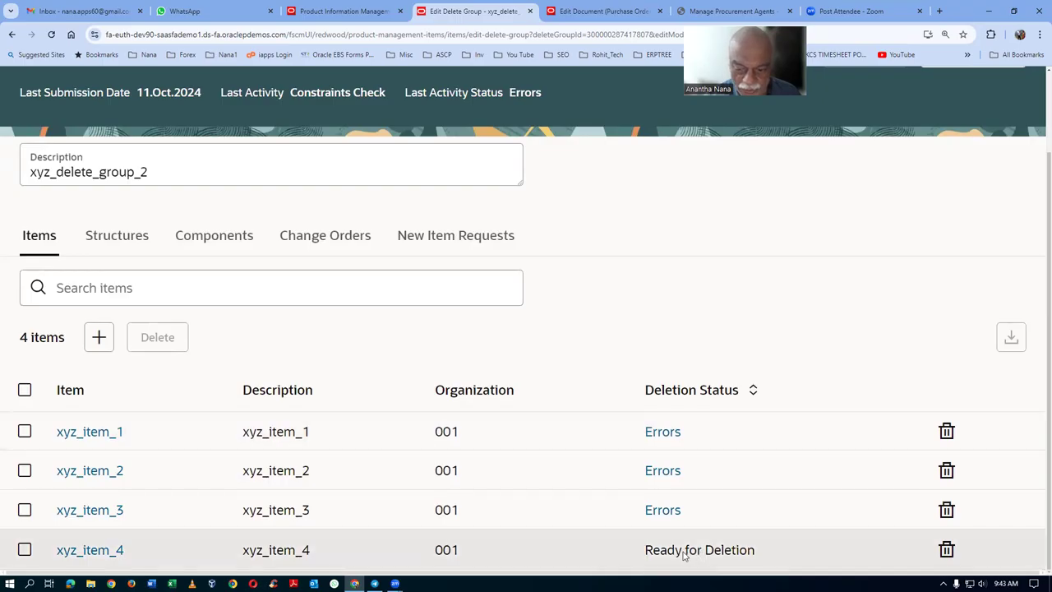
Review the deletion error details of xyz_item_1, xyz_item_2 and xyz_item_3
{"action": "left_click", "coordinate": [663, 442]}
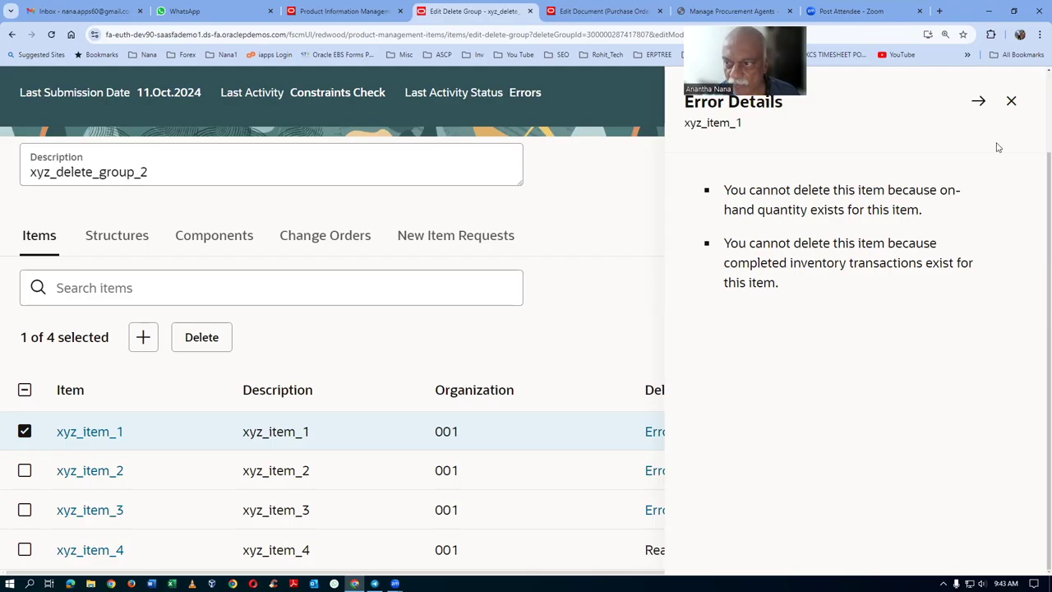
{"action": "left_click", "coordinate": [1011, 100]}
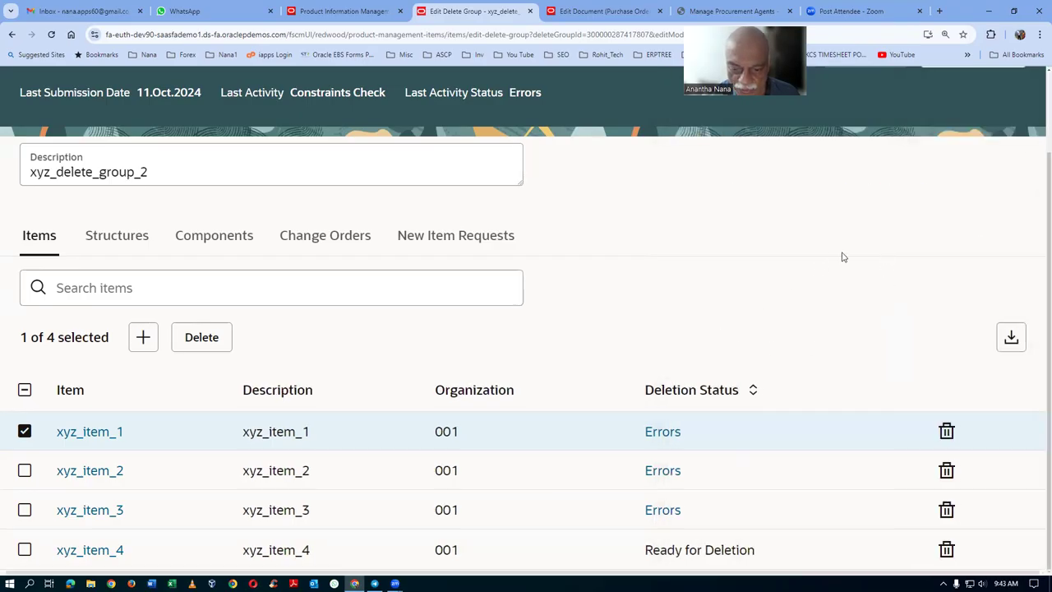
{"action": "left_click", "coordinate": [662, 472]}
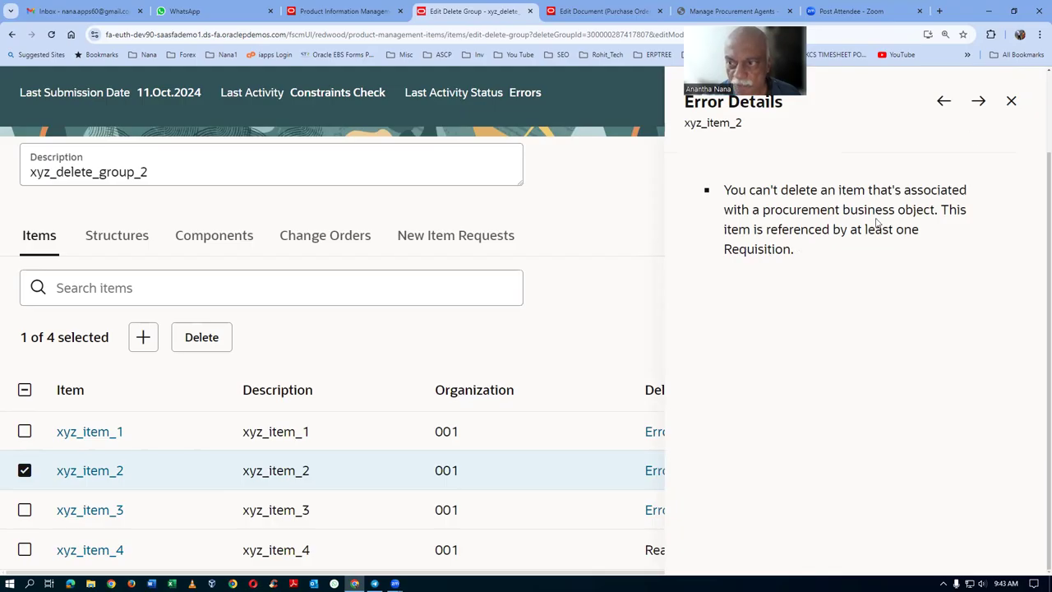
{"action": "key", "text": "Escape"}
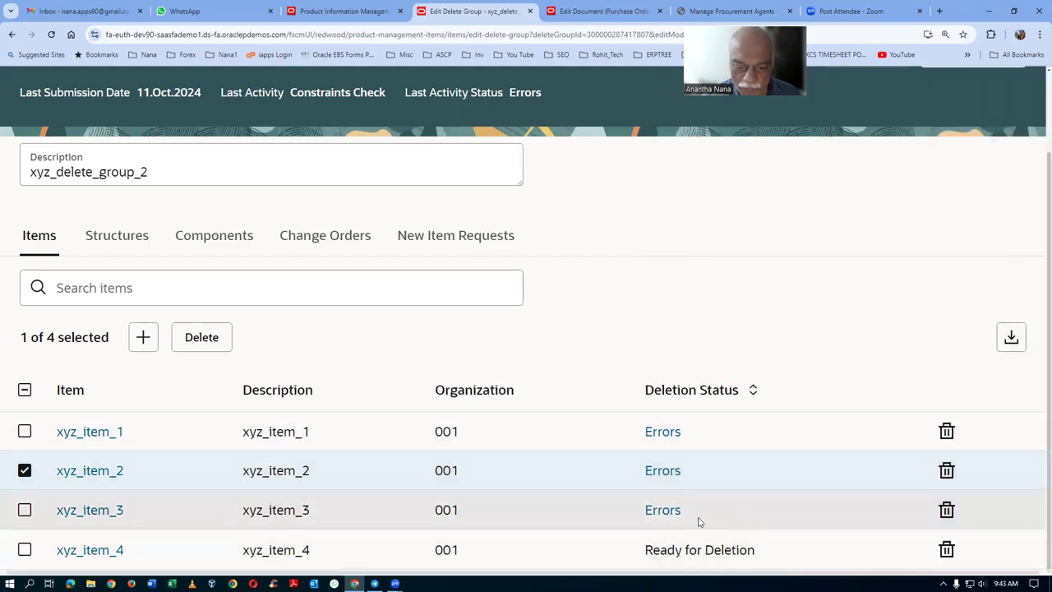
{"action": "left_click", "coordinate": [662, 511]}
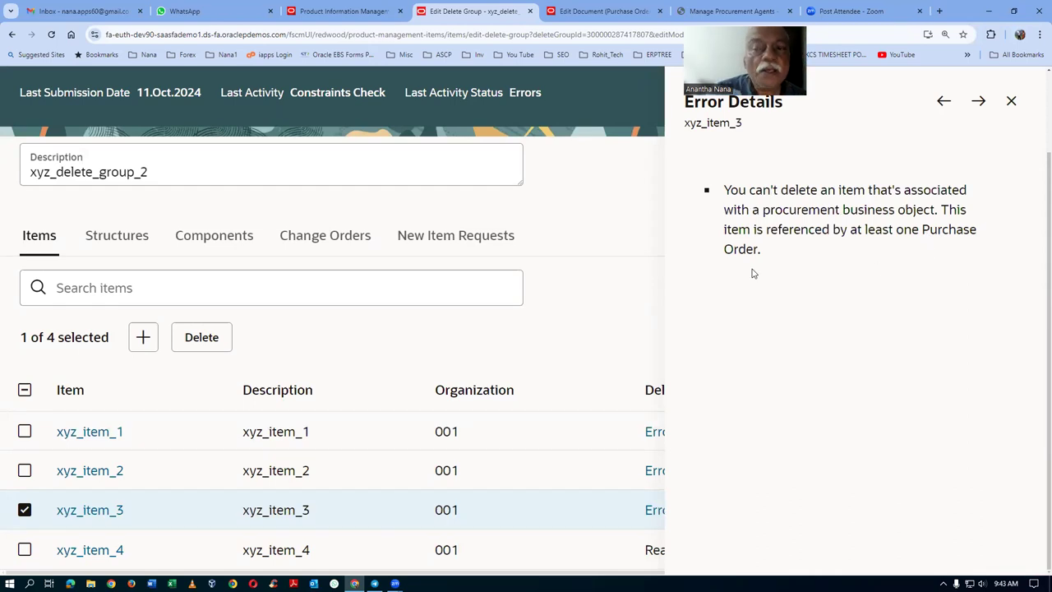
{"action": "left_click", "coordinate": [1010, 101]}
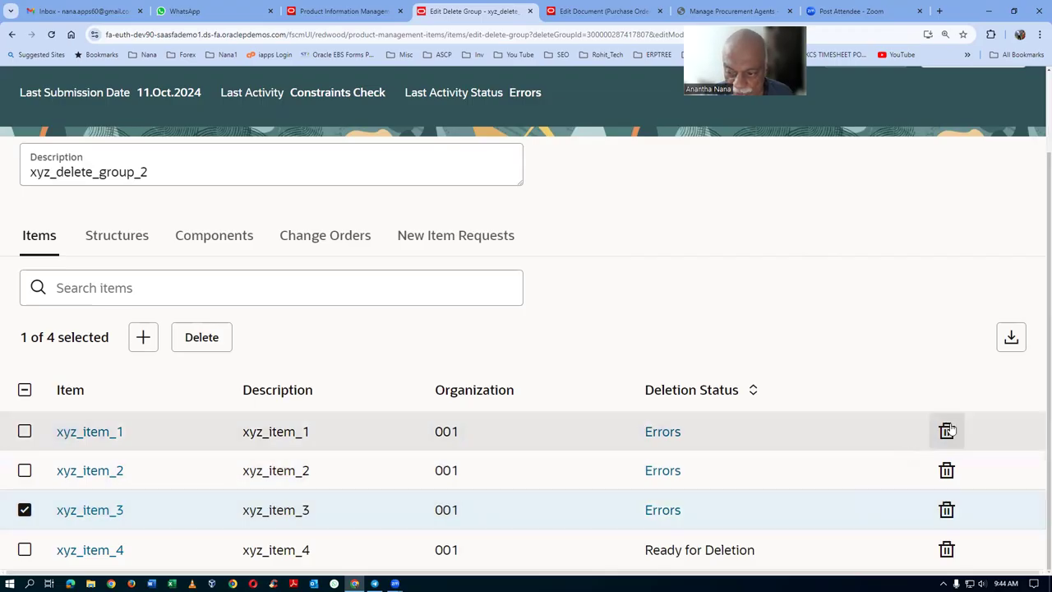
Remove xyz_item_1 from the items of xyz_delete_group_2
{"action": "left_click", "coordinate": [948, 431]}
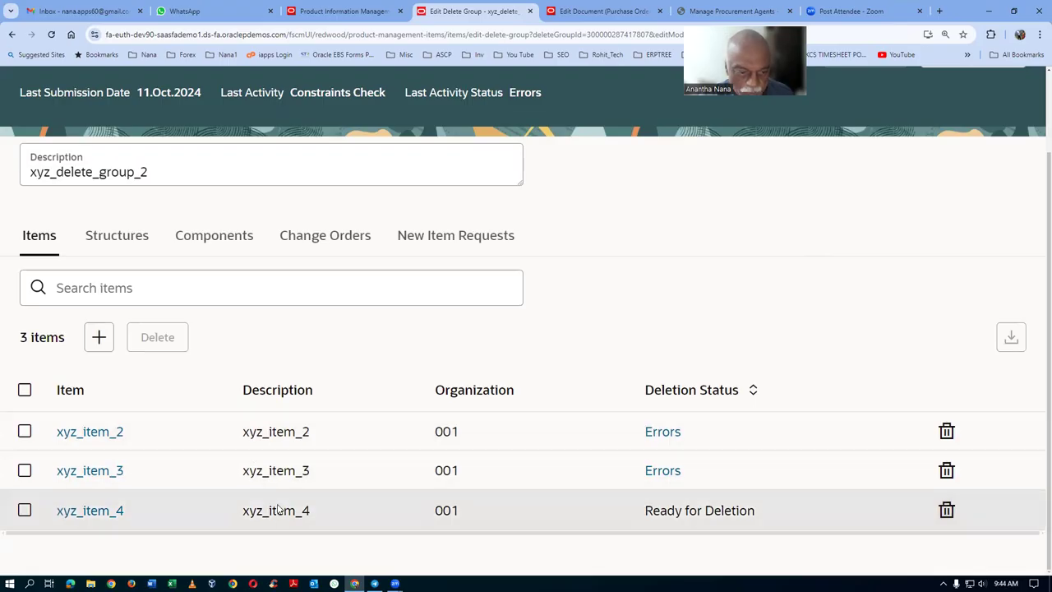
{"action": "scroll", "coordinate": [740, 437], "scroll_direction": "up", "scroll_amount": 1}
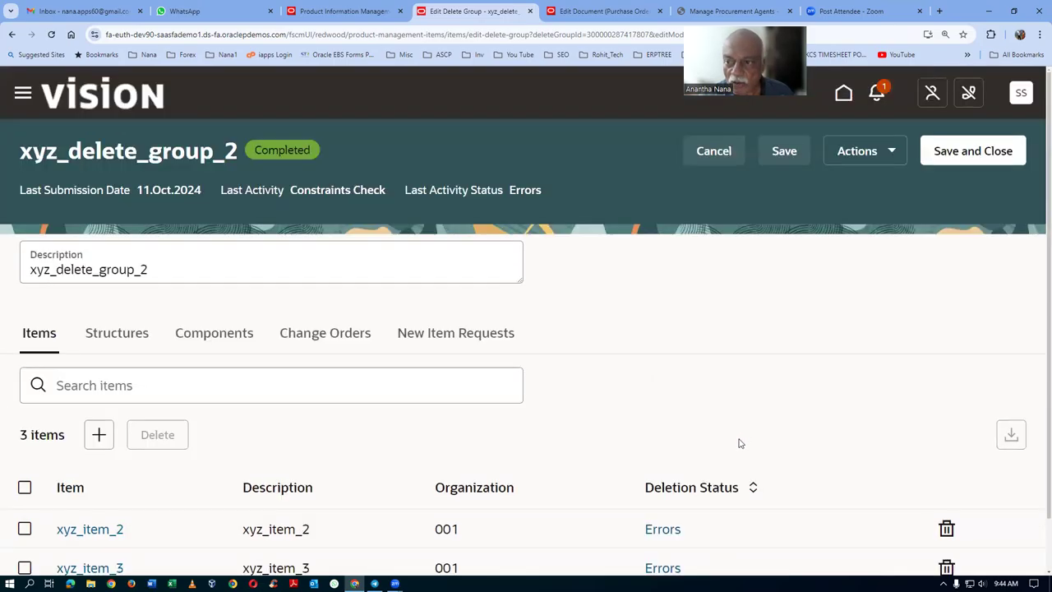
Submit xyz_delete_group_2 for deletion
{"action": "left_click", "coordinate": [857, 152]}
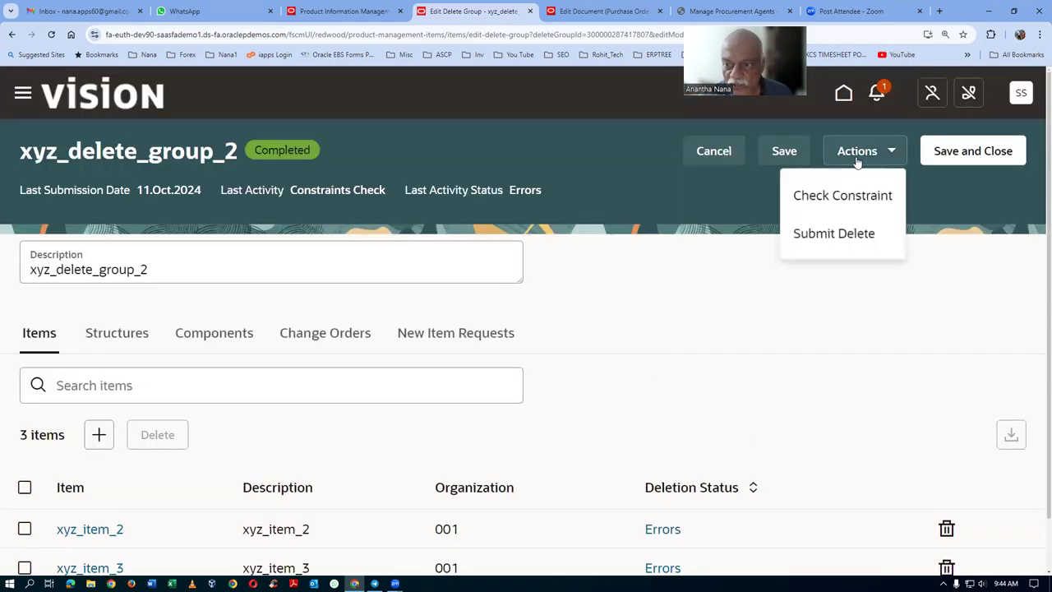
{"action": "left_click", "coordinate": [842, 236]}
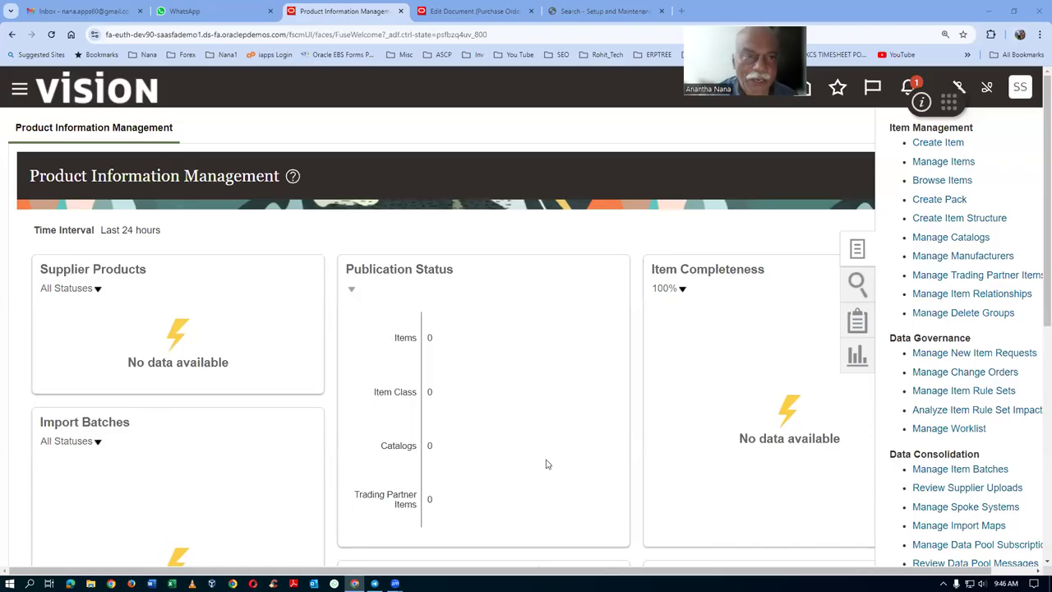
Reopen xyz_delete_group_2 from the delete groups list, review the deletion error details of xyz_item_2, and leave the group without changes
{"action": "left_click", "coordinate": [963, 315]}
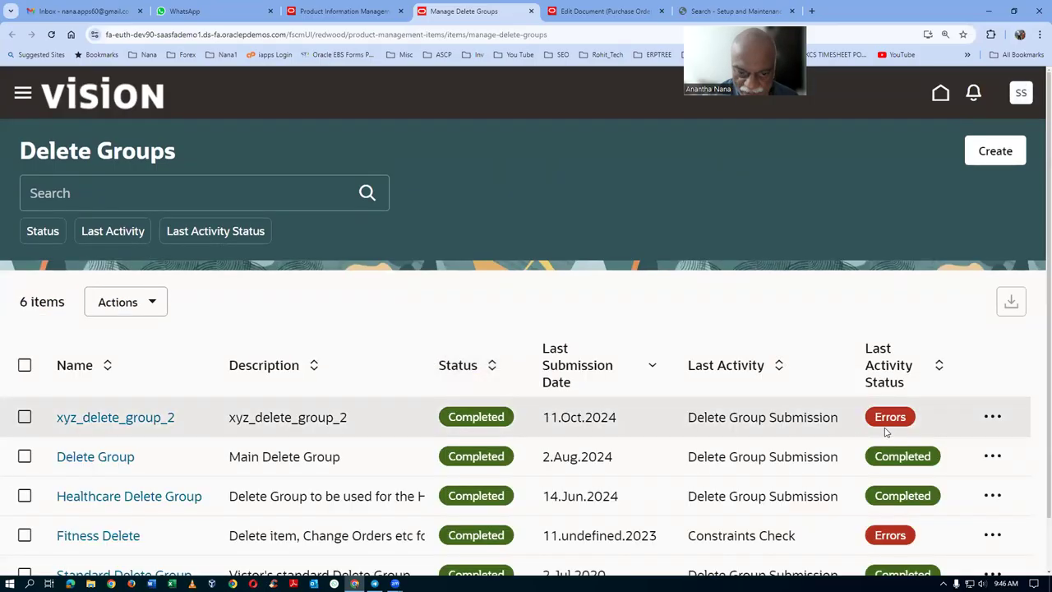
{"action": "left_click", "coordinate": [25, 417]}
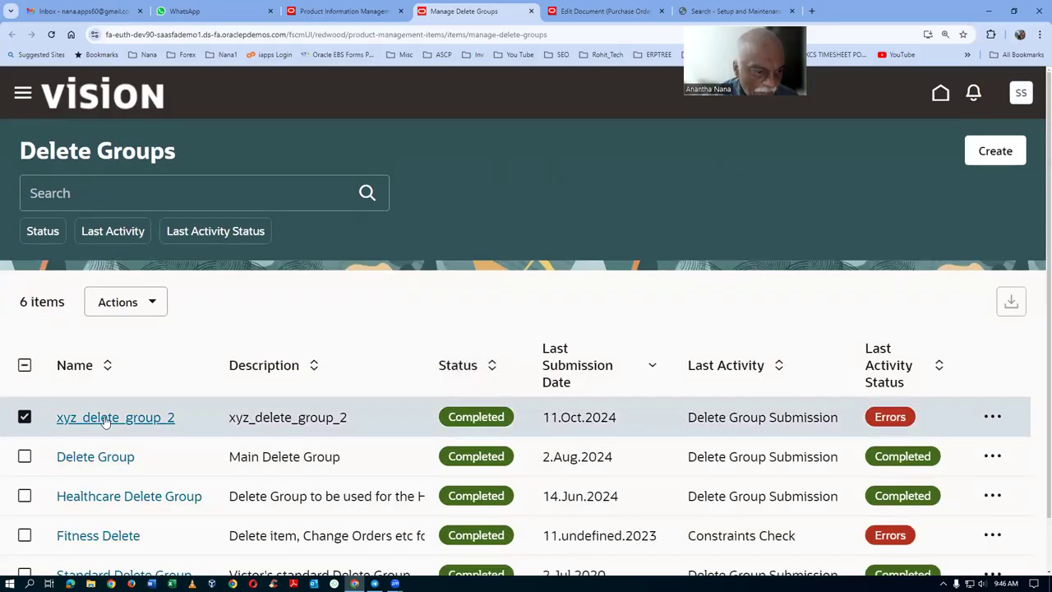
{"action": "left_click", "coordinate": [105, 418]}
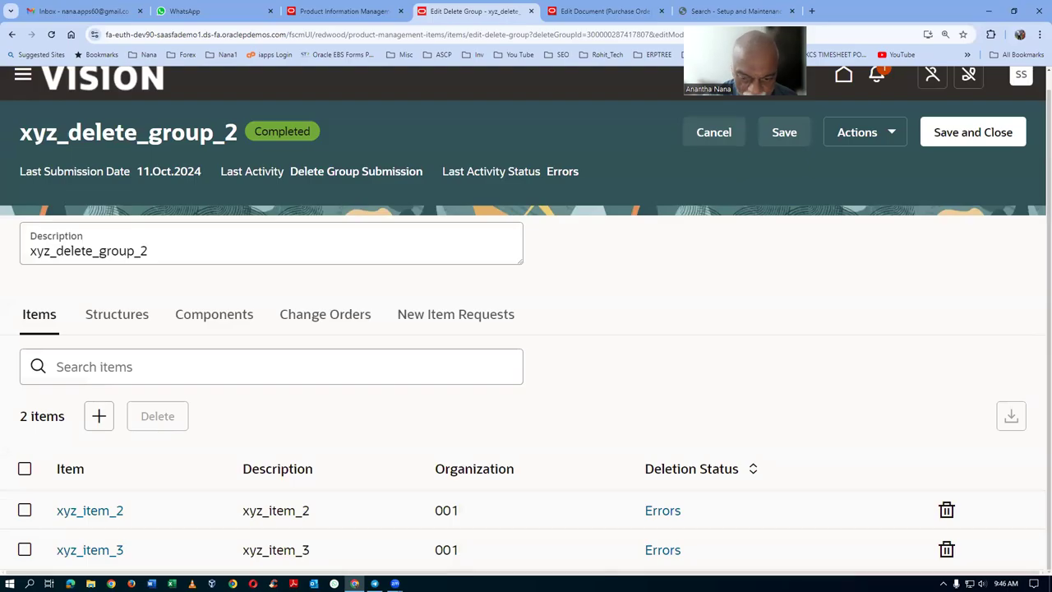
{"action": "left_click", "coordinate": [673, 511]}
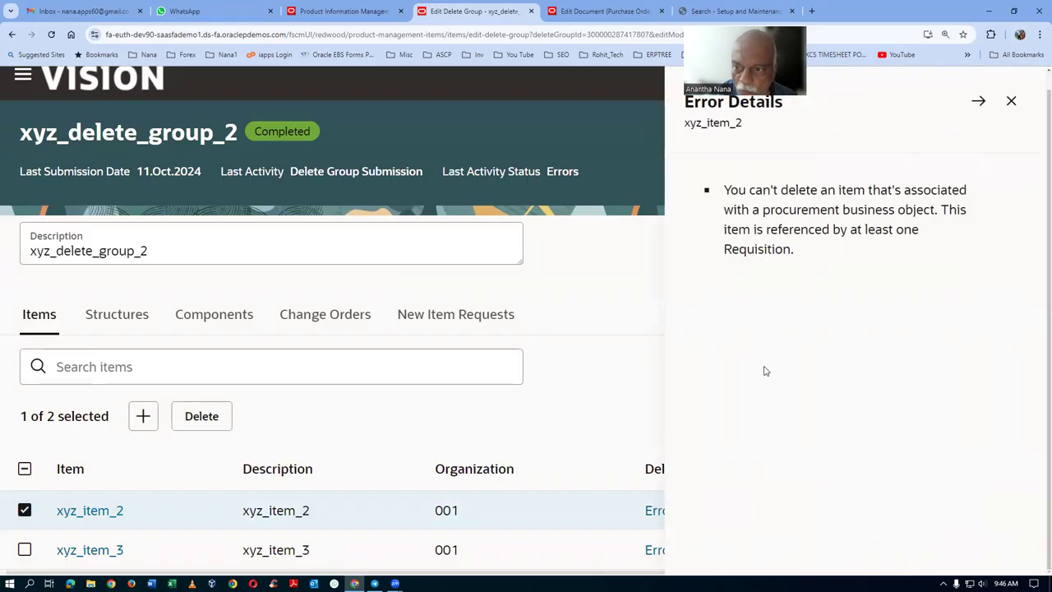
{"action": "left_click", "coordinate": [1011, 101]}
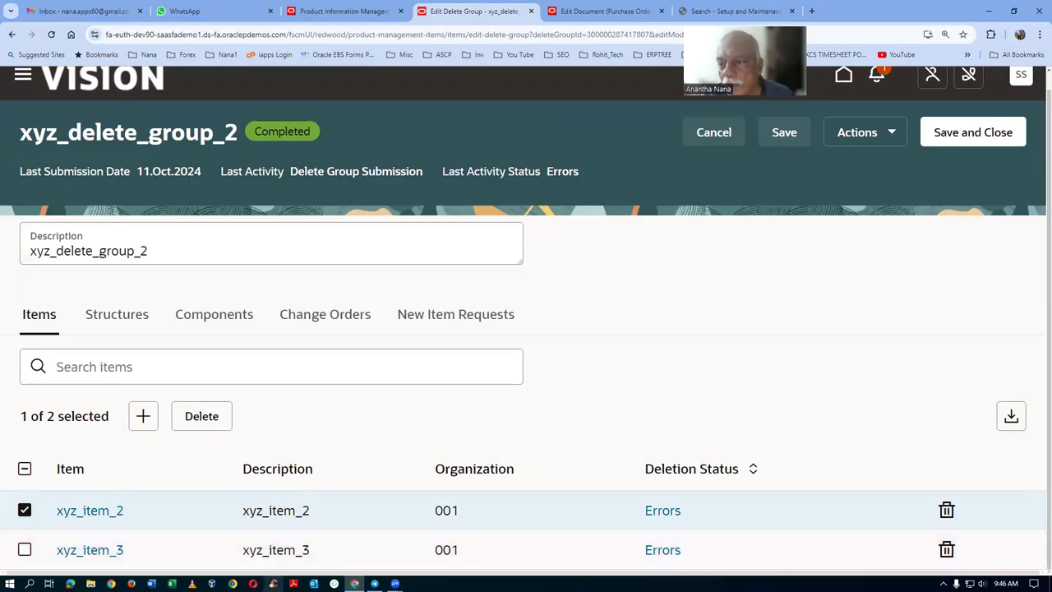
{"action": "left_click", "coordinate": [869, 137]}
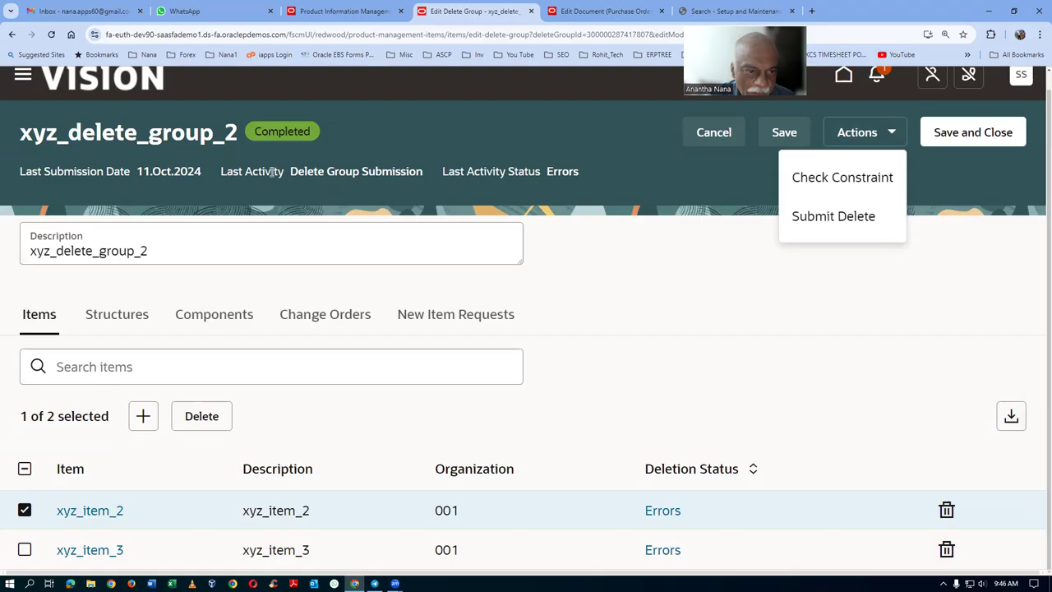
{"action": "left_click", "coordinate": [419, 180]}
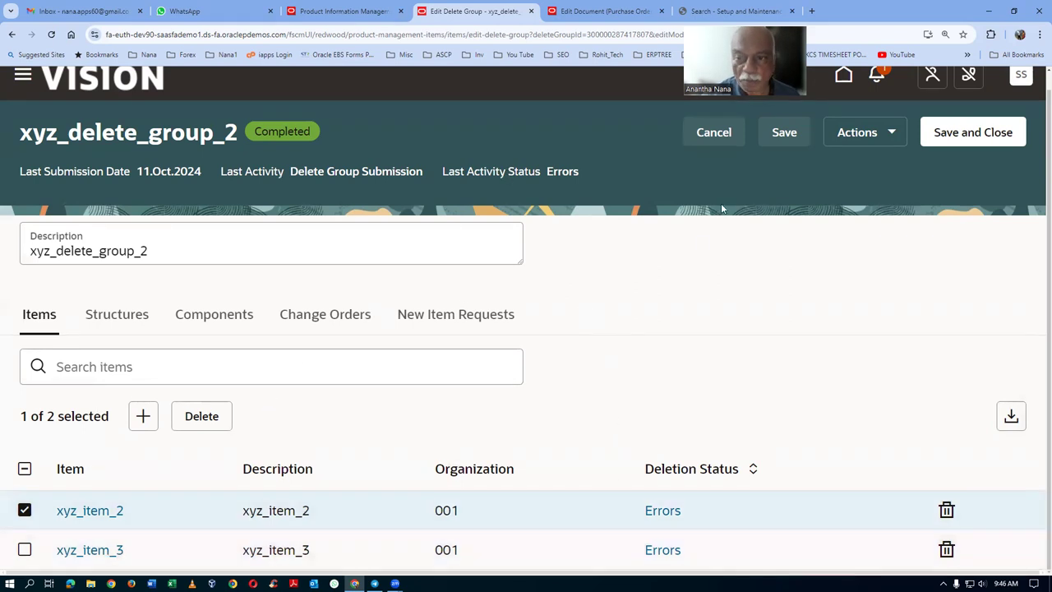
{"action": "left_click", "coordinate": [722, 137]}
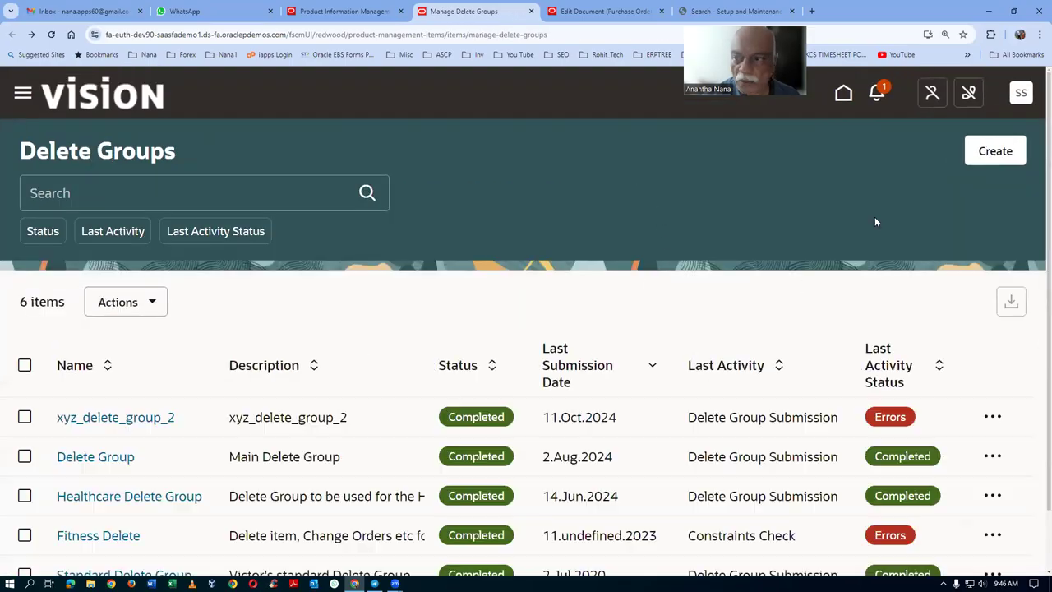
{"action": "left_click", "coordinate": [25, 417]}
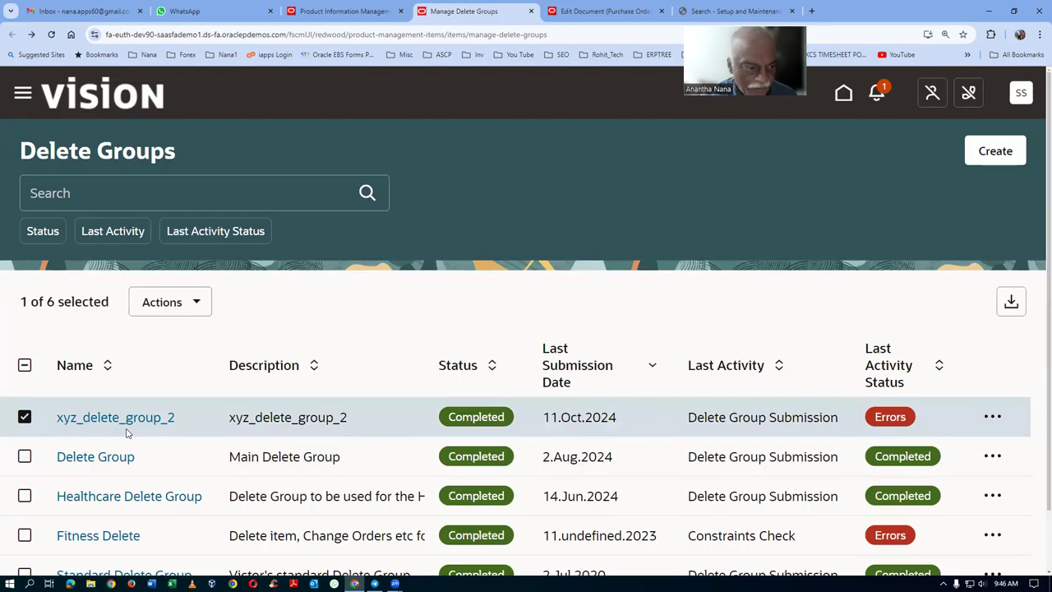
{"action": "left_click", "coordinate": [993, 417]}
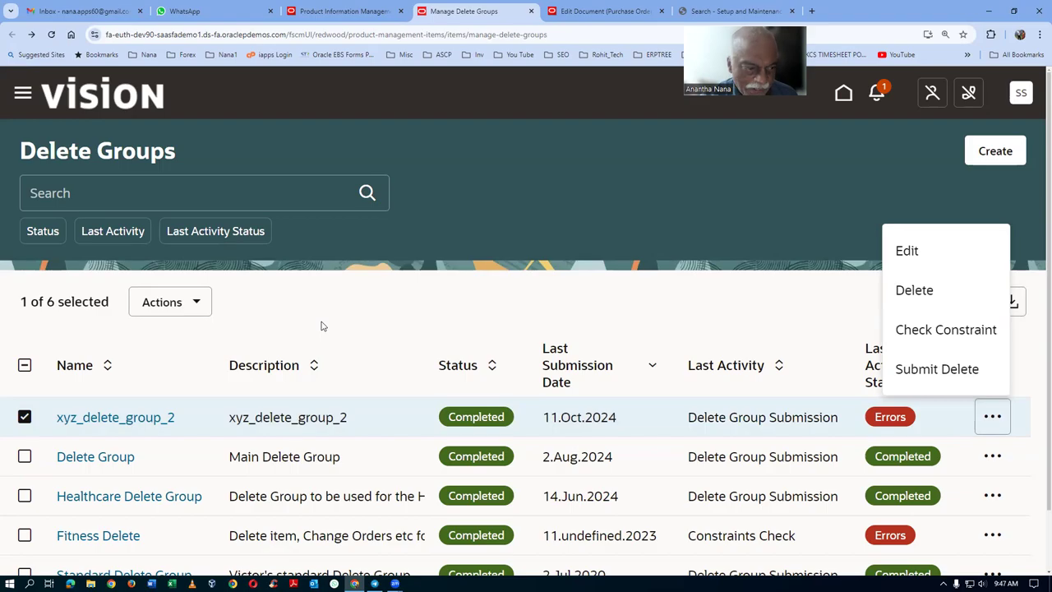
{"action": "left_click", "coordinate": [24, 418]}
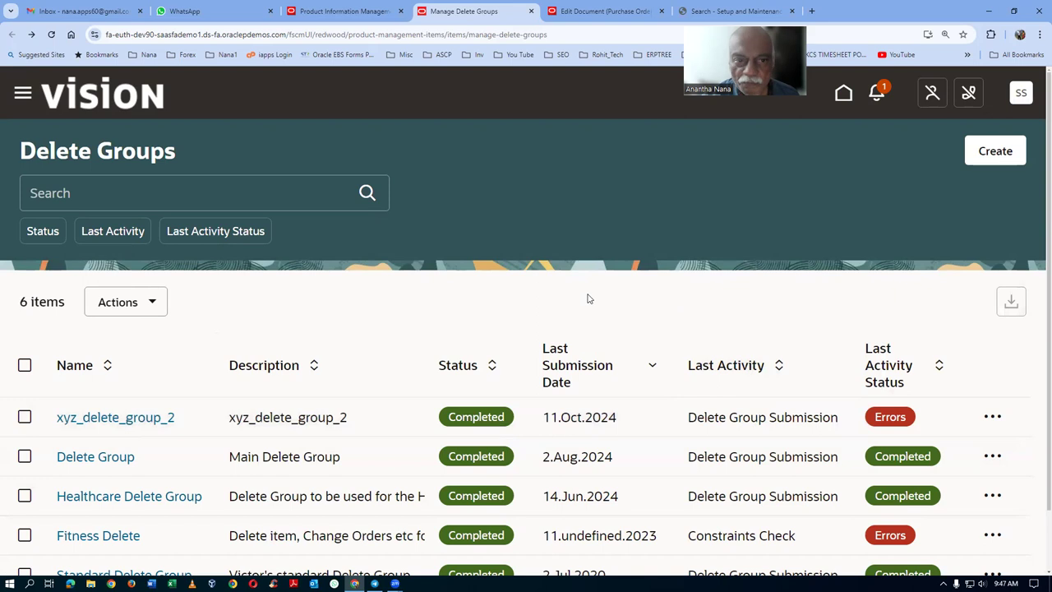
Close the delete groups page, search Browse Items for items starting with xyz_, and check the organization of each item
{"action": "left_click", "coordinate": [531, 10]}
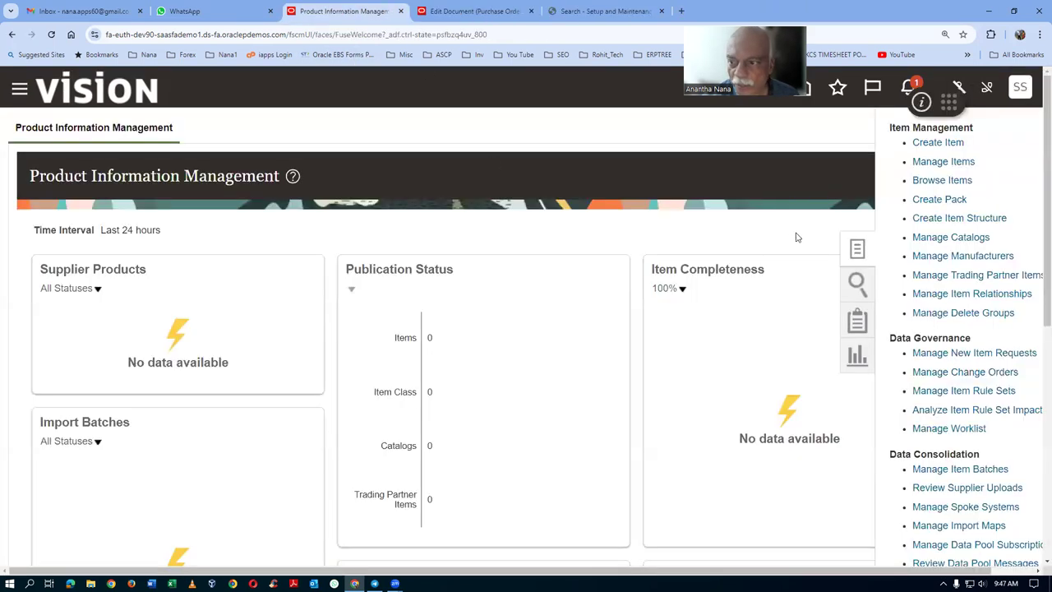
{"action": "left_click", "coordinate": [929, 180]}
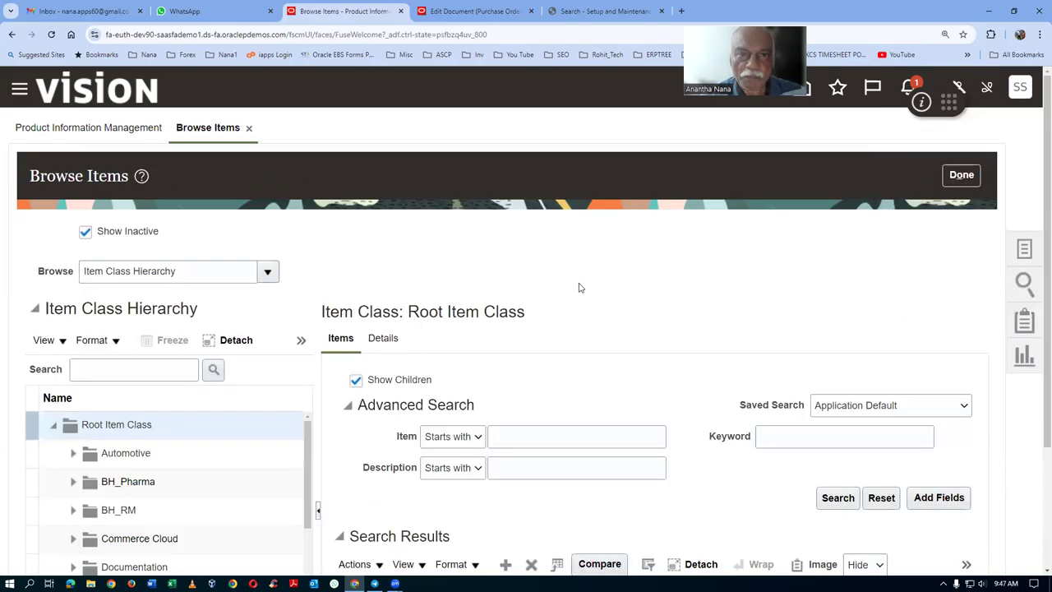
{"action": "left_click", "coordinate": [549, 433]}
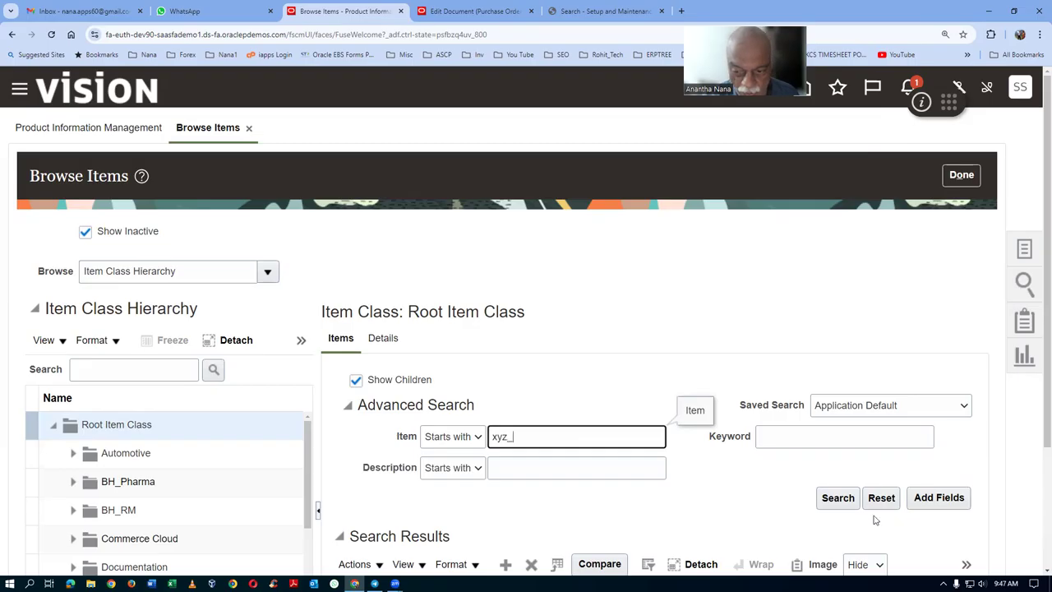
{"action": "left_click", "coordinate": [838, 498]}
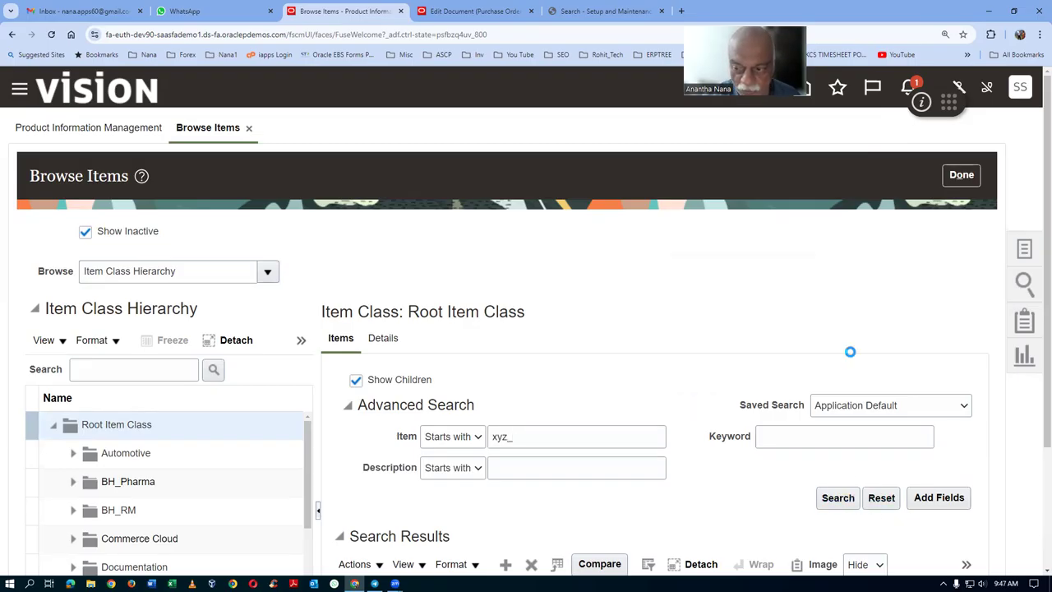
{"action": "left_click_drag", "start_coordinate": [1037, 393], "coordinate": [1037, 571]}
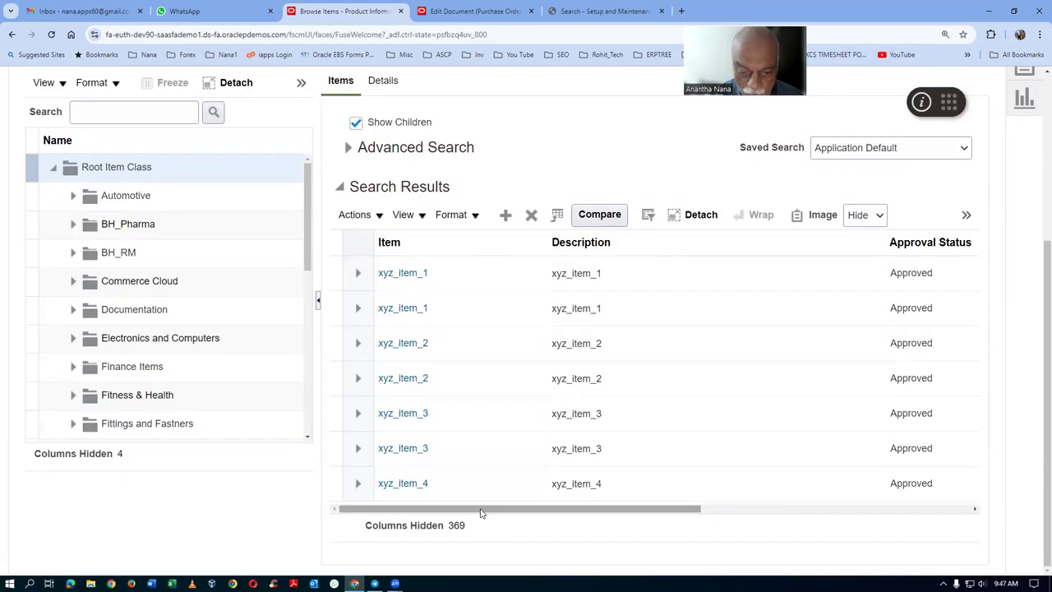
{"action": "left_click_drag", "start_coordinate": [482, 509], "coordinate": [707, 518]}
{"action": "scroll", "coordinate": [717, 525], "scroll_direction": "left", "scroll_amount": 10}
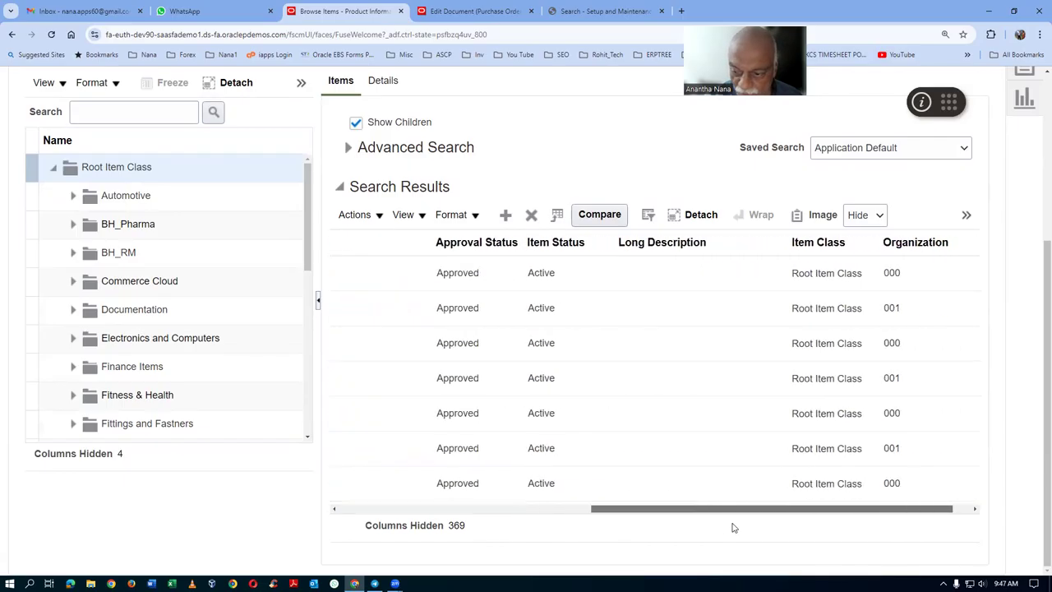